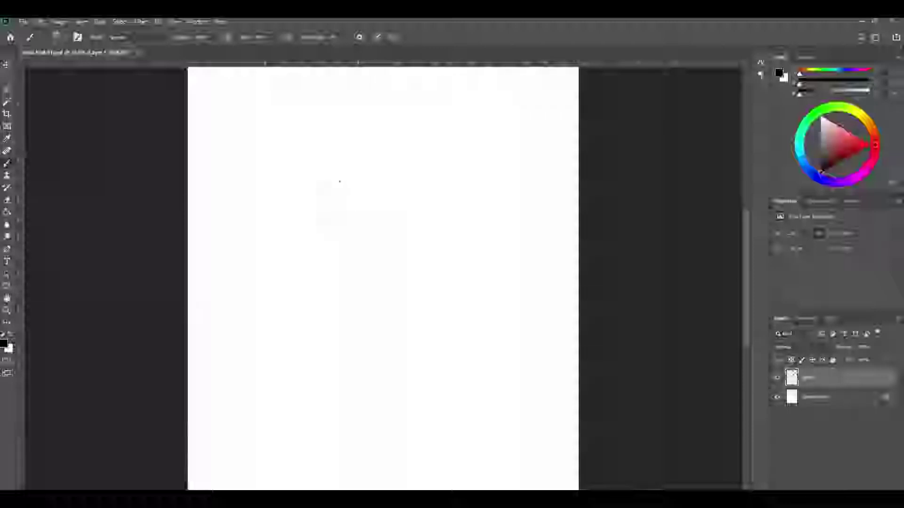
# Rough in the figure's head, shoulder line and lower torso with loose curved strokes.
pyautogui.moveTo(331, 183)
pyautogui.mouseDown()
pyautogui.moveTo(328, 221)
pyautogui.moveTo(324, 202)
pyautogui.mouseUp()
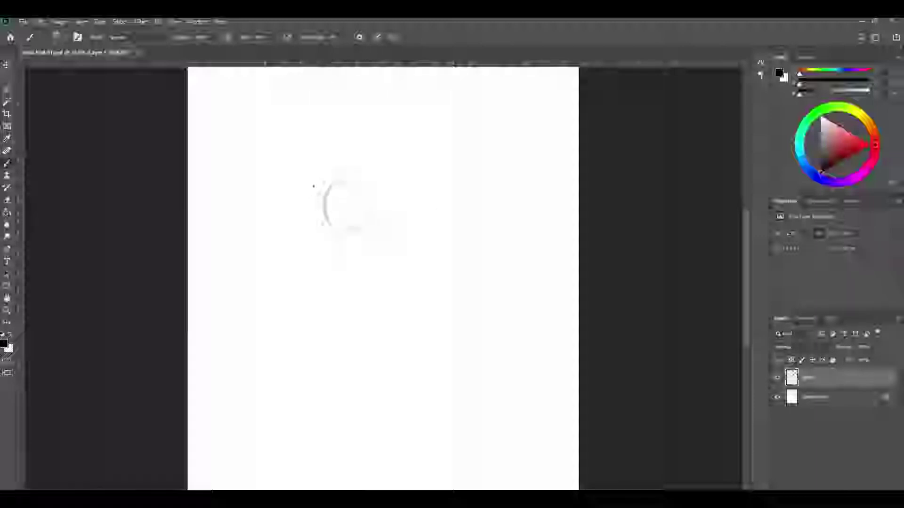
pyautogui.moveTo(317, 184)
pyautogui.mouseDown()
pyautogui.moveTo(407, 169)
pyautogui.moveTo(308, 191)
pyautogui.moveTo(375, 164)
pyautogui.moveTo(334, 174)
pyautogui.moveTo(353, 167)
pyautogui.moveTo(307, 193)
pyautogui.mouseUp()
pyautogui.moveTo(329, 263)
pyautogui.mouseDown()
pyautogui.moveTo(359, 287)
pyautogui.moveTo(399, 262)
pyautogui.moveTo(410, 186)
pyautogui.moveTo(345, 171)
pyautogui.moveTo(315, 252)
pyautogui.moveTo(349, 283)
pyautogui.mouseUp()
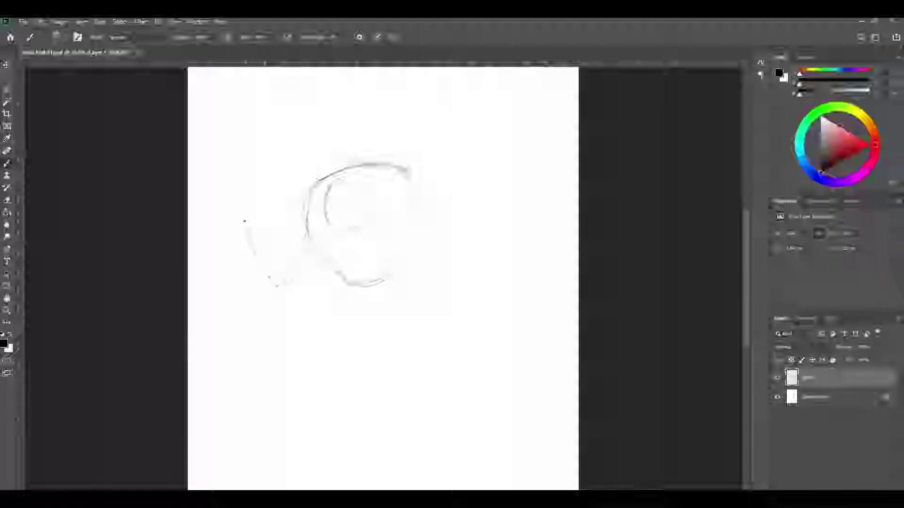
pyautogui.moveTo(315, 184); pyautogui.dragTo(466, 129)
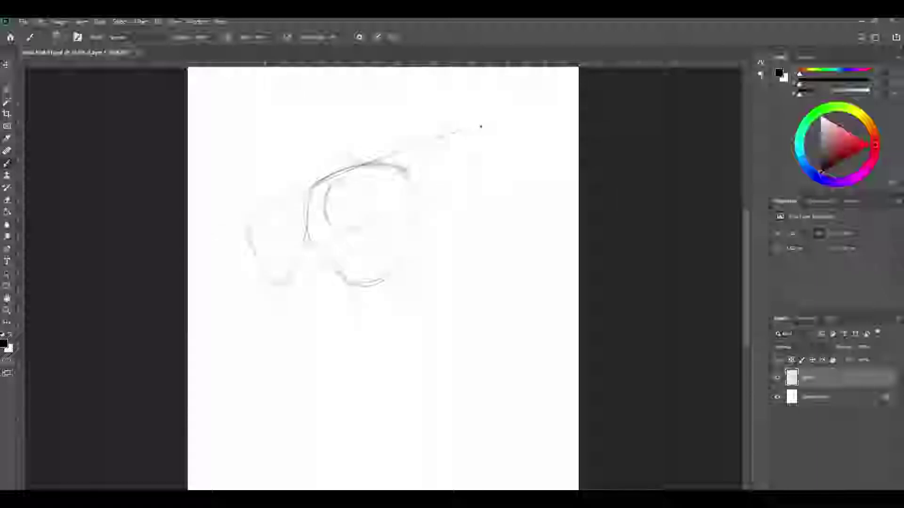
pyautogui.click(852, 206)
pyautogui.click(822, 245)
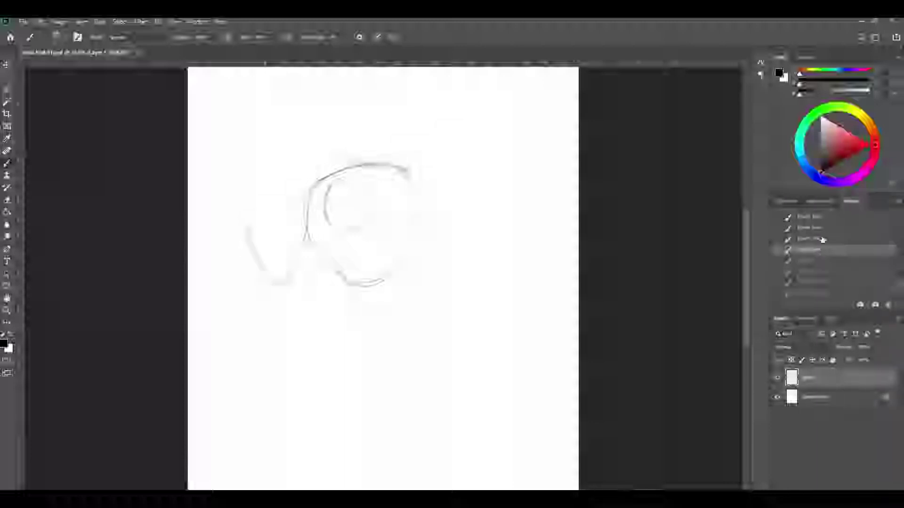
pyautogui.click(819, 218)
# Rough in the arm on the figure's left side, from the shoulder past the elbow to the wrist.
pyautogui.moveTo(309, 199); pyautogui.dragTo(304, 210)
pyautogui.moveTo(288, 274); pyautogui.dragTo(282, 285)
pyautogui.moveTo(306, 201); pyautogui.dragTo(277, 301)
pyautogui.moveTo(285, 258)
pyautogui.mouseDown()
pyautogui.moveTo(278, 300)
pyautogui.moveTo(299, 335)
pyautogui.mouseUp()
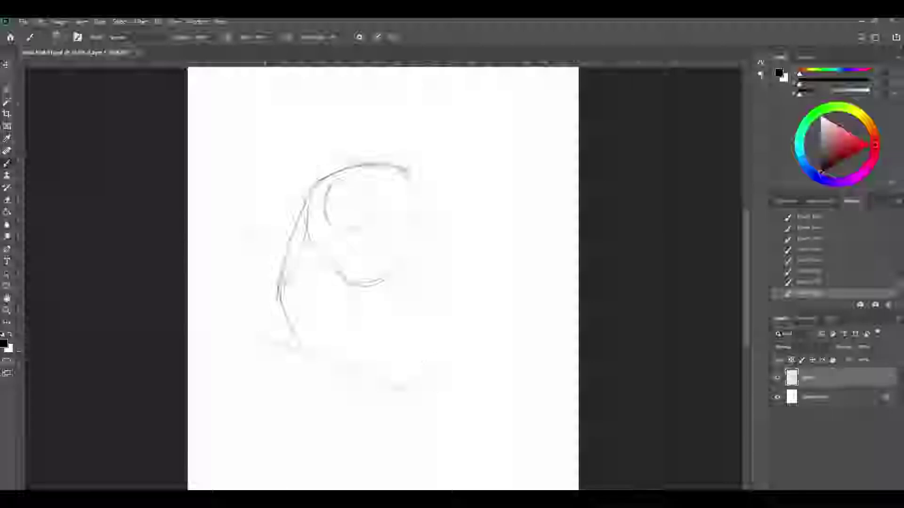
# Sketch a rounded block shape to the lower right of the torso.
pyautogui.moveTo(423, 407)
pyautogui.mouseDown()
pyautogui.moveTo(426, 364)
pyautogui.moveTo(494, 365)
pyautogui.mouseUp()
pyautogui.moveTo(493, 405); pyautogui.dragTo(495, 369)
pyautogui.moveTo(422, 426); pyautogui.dragTo(471, 440)
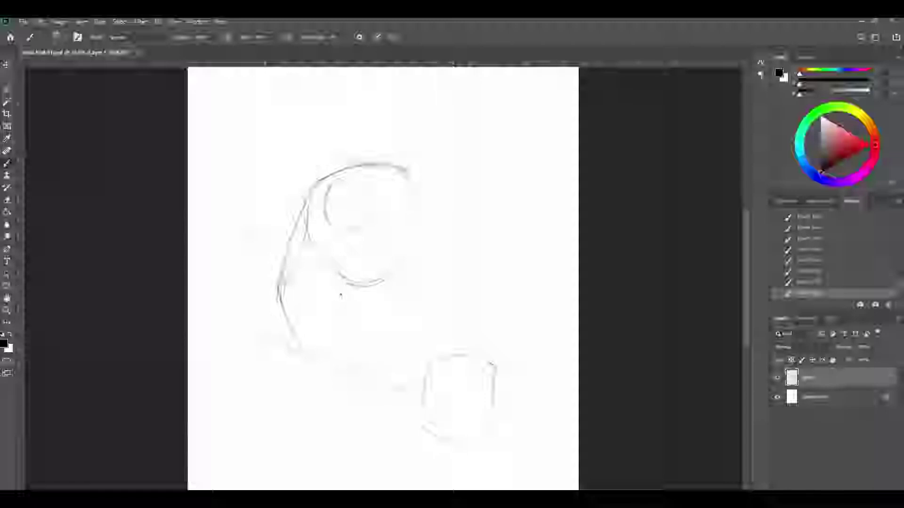
# Rough in the legs, with thigh, shin and pointed foot on the left and the thigh contour on the right.
pyautogui.moveTo(342, 287); pyautogui.dragTo(326, 321)
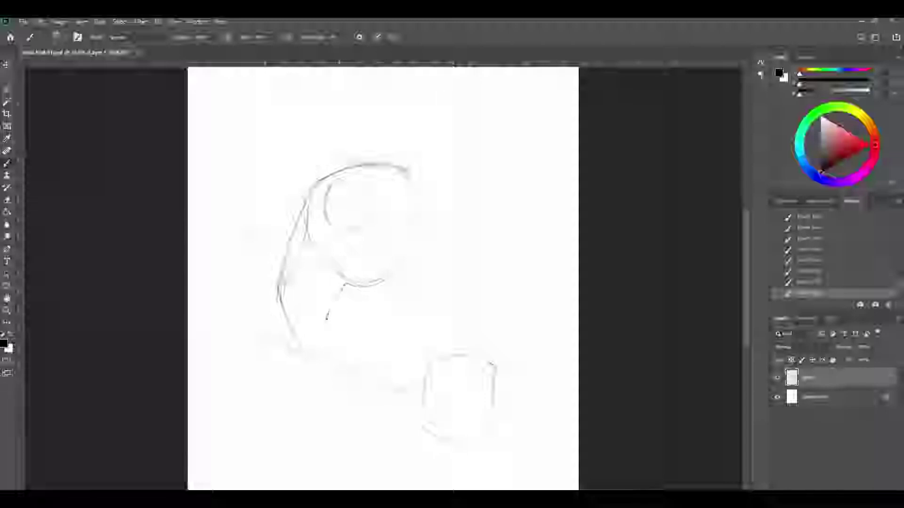
pyautogui.moveTo(340, 290)
pyautogui.mouseDown()
pyautogui.moveTo(325, 326)
pyautogui.moveTo(351, 373)
pyautogui.mouseUp()
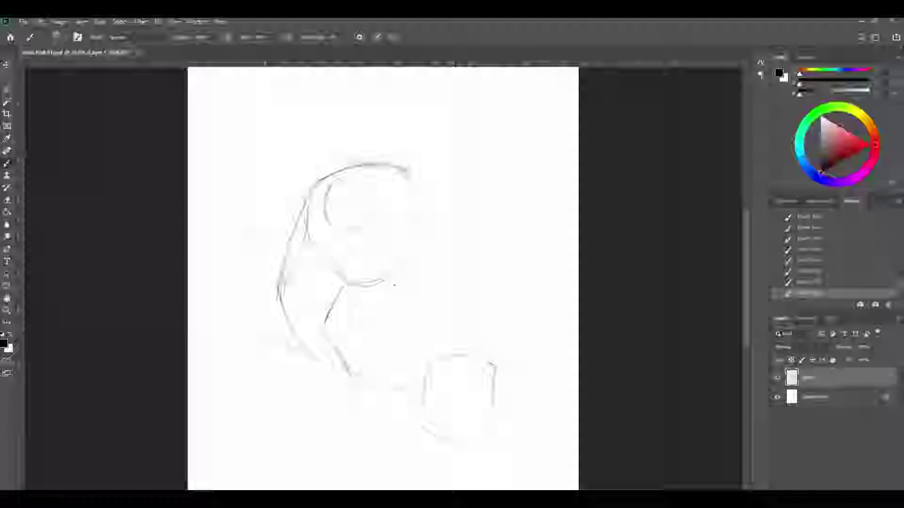
pyautogui.moveTo(411, 301); pyautogui.dragTo(422, 316)
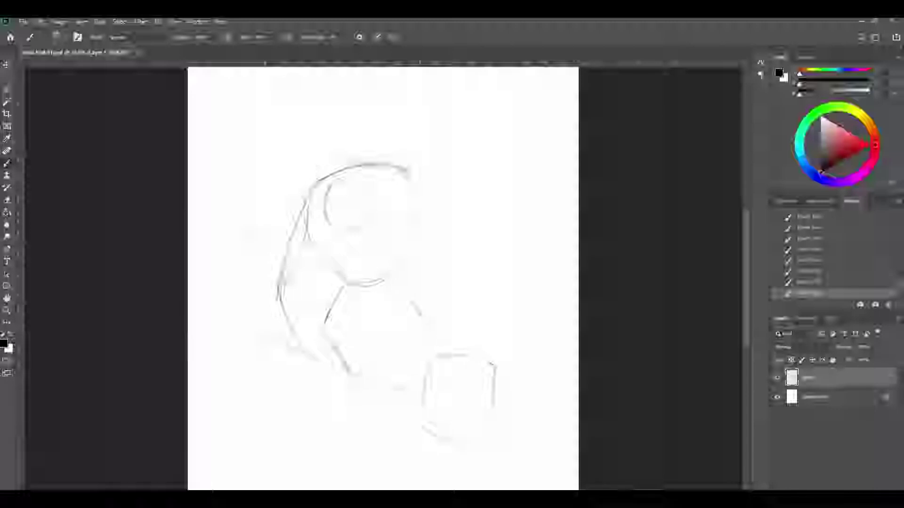
pyautogui.moveTo(354, 398)
pyautogui.mouseDown()
pyautogui.moveTo(315, 417)
pyautogui.moveTo(367, 415)
pyautogui.moveTo(355, 396)
pyautogui.moveTo(319, 416)
pyautogui.mouseUp()
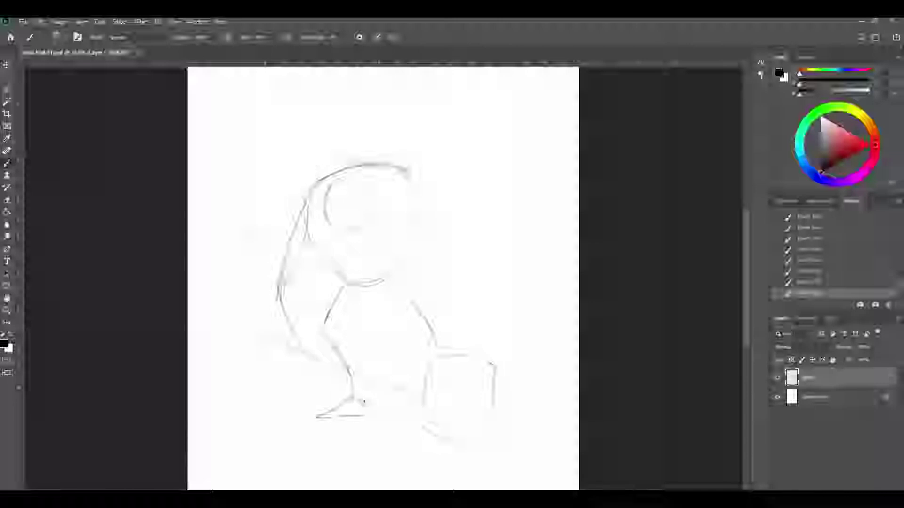
# Add the lowered hand, the arm extending right from the shoulder and crossed guidelines inside the head.
pyautogui.moveTo(301, 349)
pyautogui.mouseDown()
pyautogui.moveTo(314, 353)
pyautogui.moveTo(309, 374)
pyautogui.mouseUp()
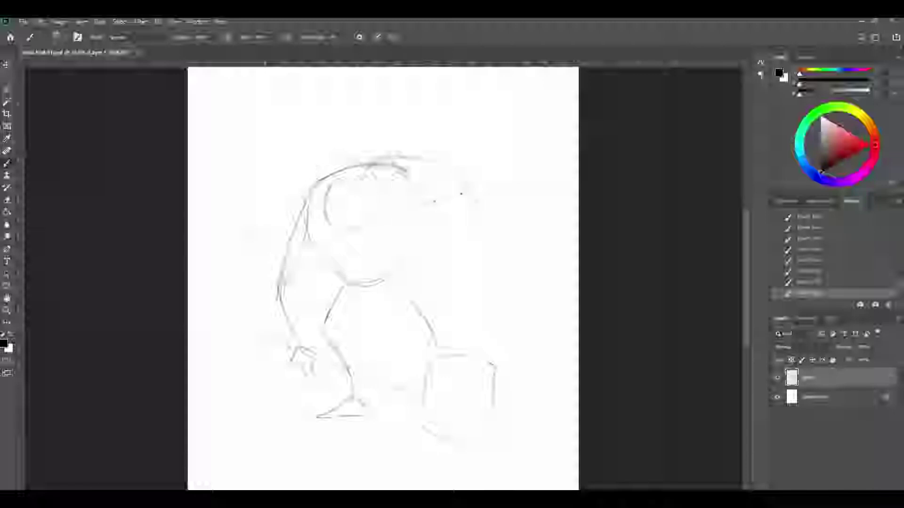
pyautogui.moveTo(474, 196); pyautogui.dragTo(425, 160)
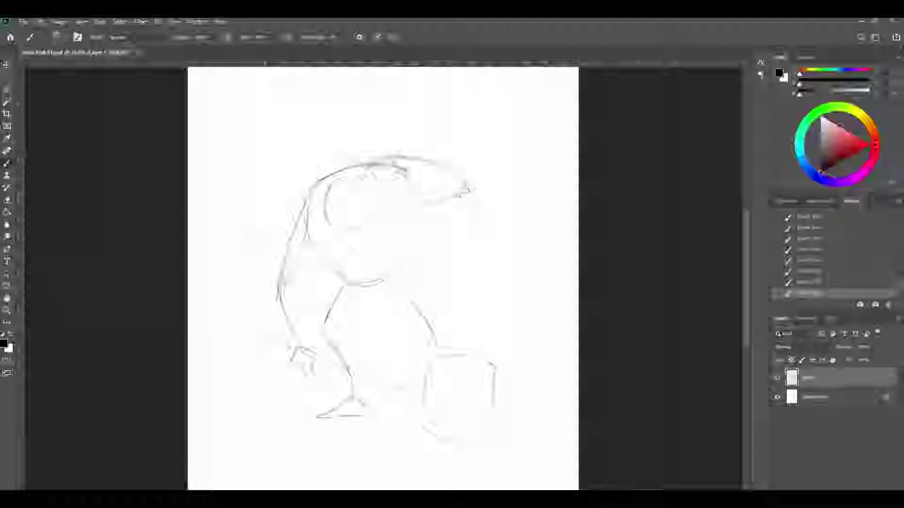
pyautogui.moveTo(340, 205)
pyautogui.mouseDown()
pyautogui.moveTo(371, 194)
pyautogui.moveTo(342, 199)
pyautogui.moveTo(338, 190)
pyautogui.moveTo(358, 226)
pyautogui.mouseUp()
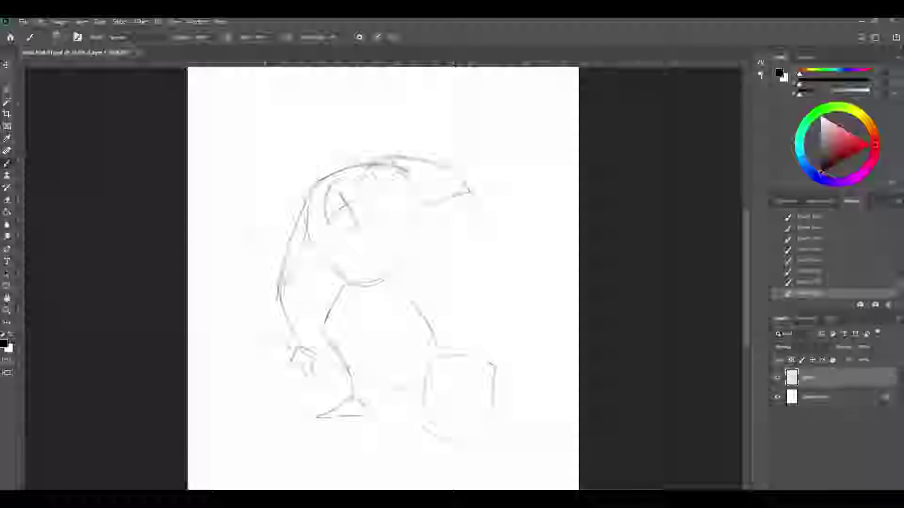
# Add a new layer above the rough sketch, lower the sketch layer's opacity and make the new layer active for drawing.
pyautogui.click(875, 490)
pyautogui.click(829, 400)
pyautogui.hotkey('ctrl', 'BackSpace')
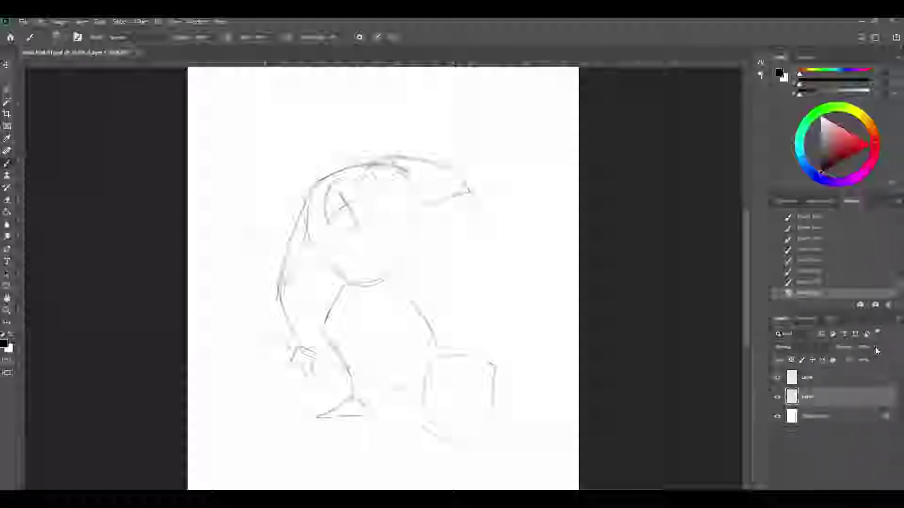
pyautogui.moveTo(867, 357); pyautogui.dragTo(847, 358)
pyautogui.click(838, 380)
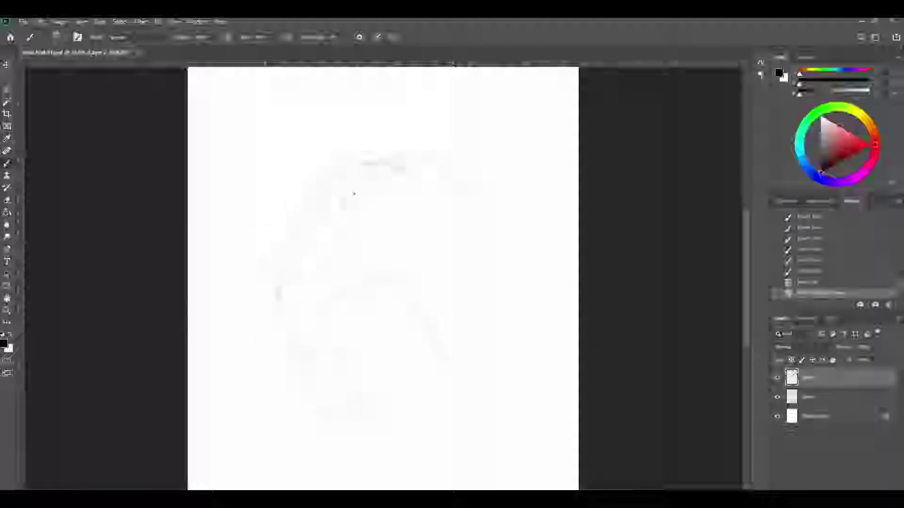
# Draw small facial feature lines over the faded head guidelines on the new layer.
pyautogui.moveTo(342, 197); pyautogui.dragTo(349, 213)
pyautogui.moveTo(351, 202); pyautogui.dragTo(347, 216)
pyautogui.moveTo(349, 205); pyautogui.dragTo(351, 214)
pyautogui.moveTo(352, 201); pyautogui.dragTo(357, 210)
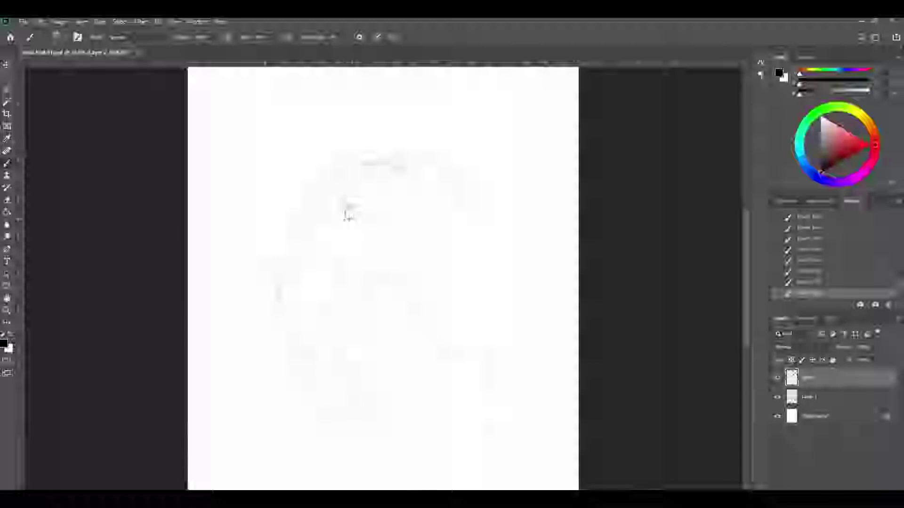
pyautogui.moveTo(358, 206); pyautogui.dragTo(363, 215)
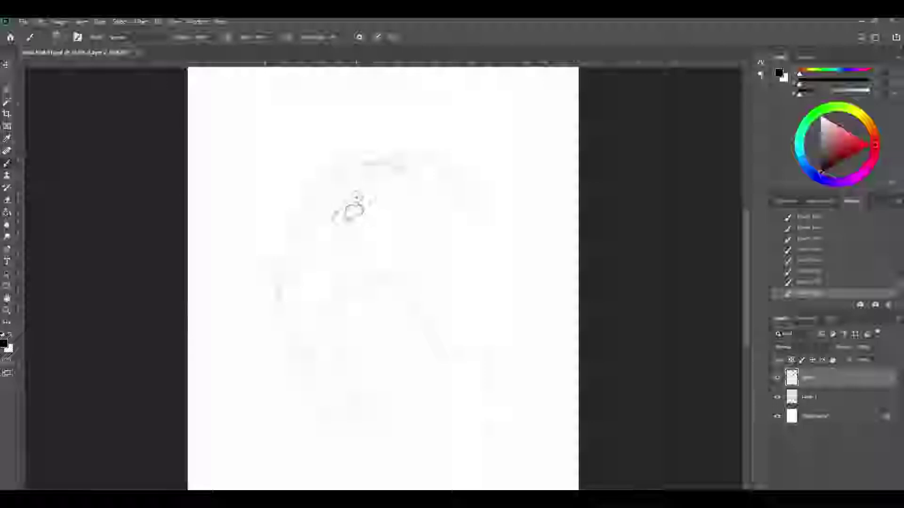
pyautogui.moveTo(350, 211)
pyautogui.mouseDown()
pyautogui.moveTo(361, 207)
pyautogui.moveTo(361, 188)
pyautogui.moveTo(361, 203)
pyautogui.moveTo(340, 223)
pyautogui.moveTo(349, 230)
pyautogui.mouseUp()
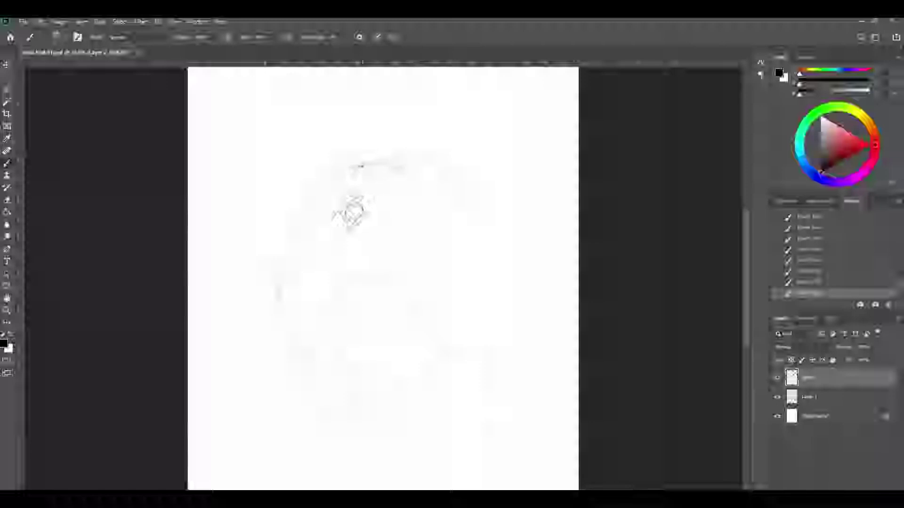
# Refine the lines around the head and draw the contours of the arm extending to the right.
pyautogui.moveTo(364, 165)
pyautogui.mouseDown()
pyautogui.moveTo(371, 171)
pyautogui.moveTo(359, 168)
pyautogui.moveTo(376, 160)
pyautogui.moveTo(365, 163)
pyautogui.moveTo(377, 166)
pyautogui.moveTo(374, 192)
pyautogui.mouseUp()
pyautogui.moveTo(316, 215)
pyautogui.mouseDown()
pyautogui.moveTo(324, 213)
pyautogui.moveTo(320, 239)
pyautogui.mouseUp()
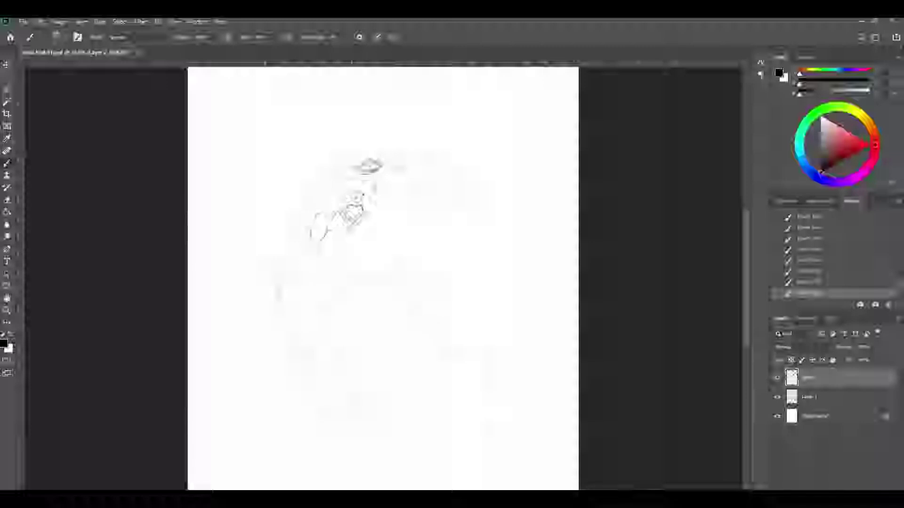
pyautogui.moveTo(331, 185)
pyautogui.mouseDown()
pyautogui.moveTo(324, 207)
pyautogui.moveTo(335, 229)
pyautogui.moveTo(365, 231)
pyautogui.mouseUp()
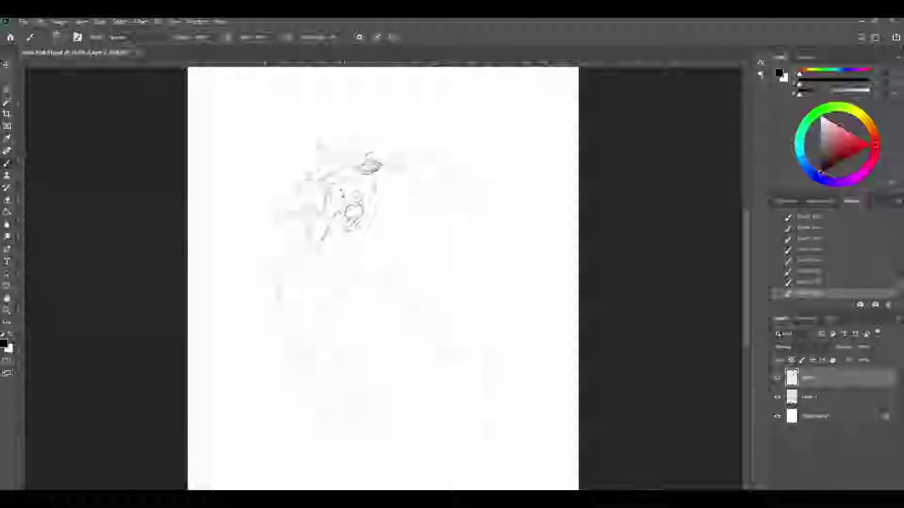
pyautogui.hotkey('ctrl', 'z')
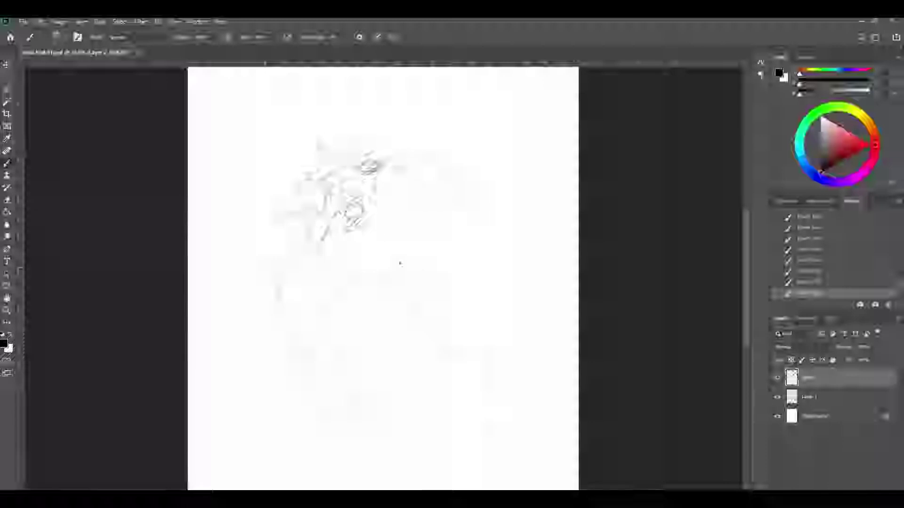
pyautogui.moveTo(356, 183)
pyautogui.mouseDown()
pyautogui.moveTo(368, 170)
pyautogui.moveTo(363, 180)
pyautogui.moveTo(376, 175)
pyautogui.moveTo(379, 187)
pyautogui.moveTo(419, 158)
pyautogui.moveTo(435, 168)
pyautogui.moveTo(432, 179)
pyautogui.moveTo(422, 165)
pyautogui.moveTo(411, 173)
pyautogui.moveTo(442, 193)
pyautogui.mouseUp()
pyautogui.moveTo(400, 156)
pyautogui.mouseDown()
pyautogui.moveTo(454, 197)
pyautogui.moveTo(423, 204)
pyautogui.mouseUp()
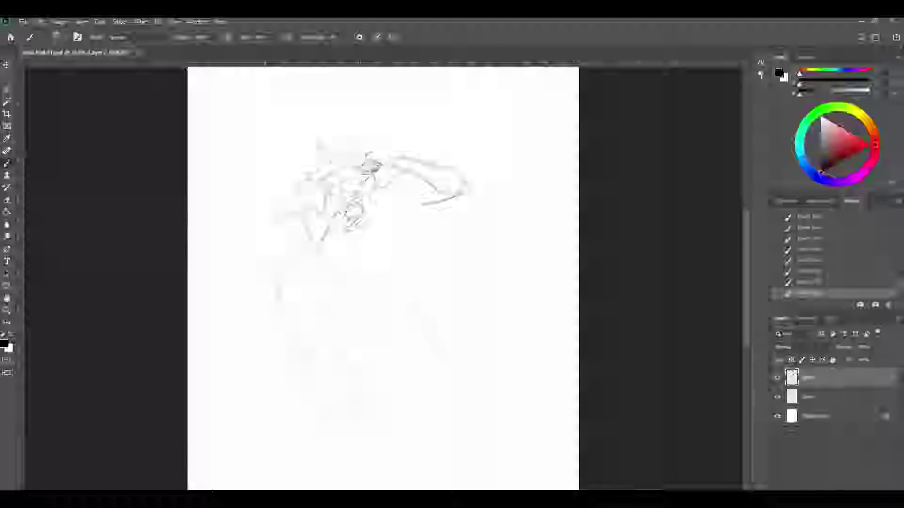
# Erase stray lines above the facial features, adjust the Eraser settings and return to the Brush tool.
pyautogui.moveTo(357, 197); pyautogui.dragTo(354, 193)
pyautogui.moveTo(355, 195); pyautogui.dragTo(357, 191)
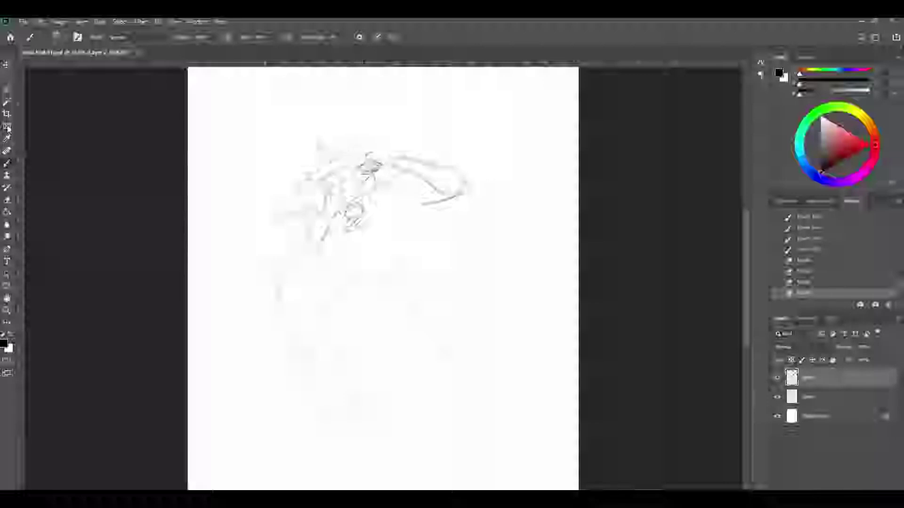
pyautogui.click(13, 202)
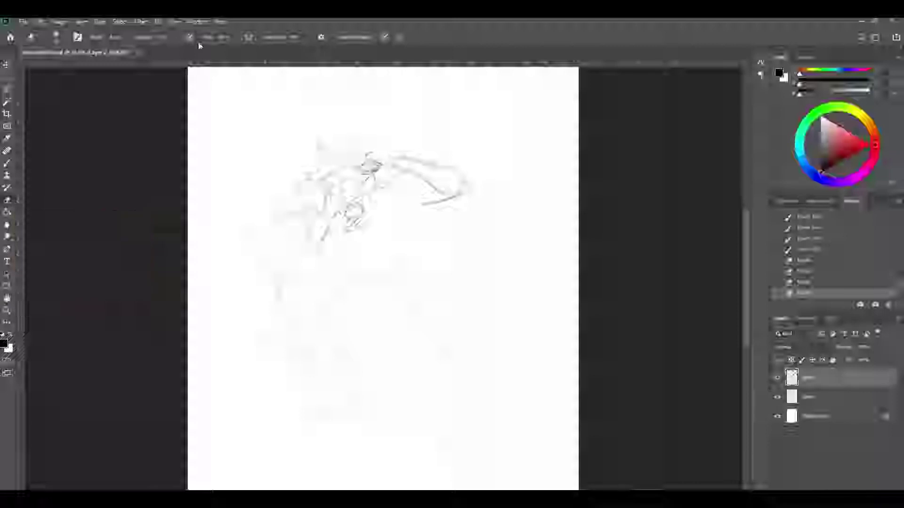
pyautogui.moveTo(177, 49); pyautogui.dragTo(196, 49)
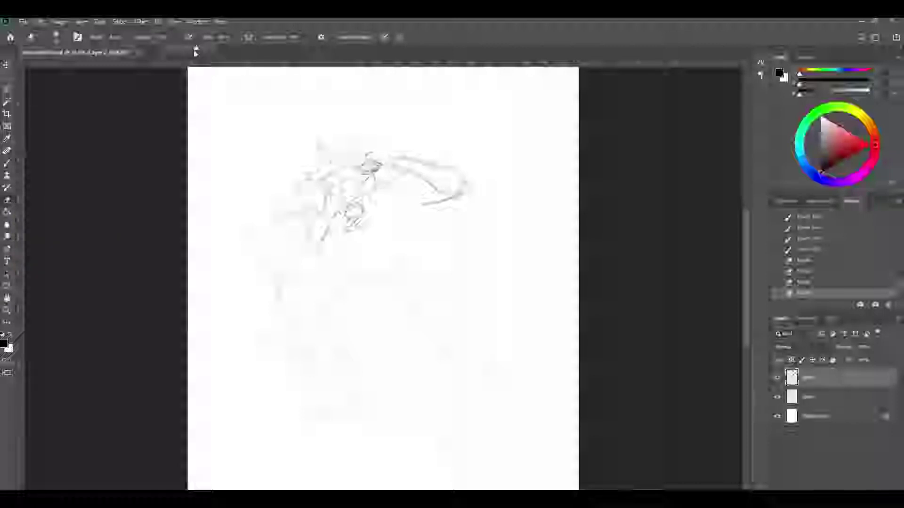
pyautogui.click(11, 162)
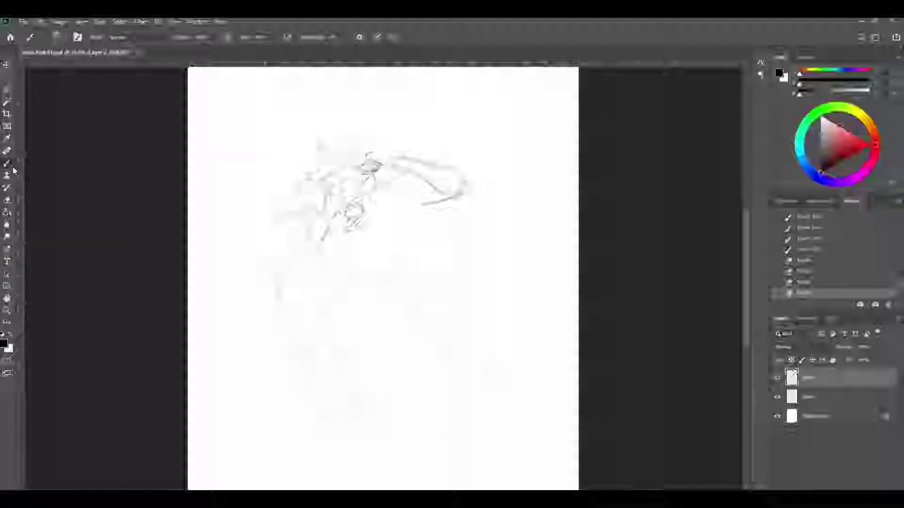
# Clean up the stray lines around the lower facial features and redraw the small details there.
pyautogui.moveTo(340, 212); pyautogui.dragTo(333, 220)
pyautogui.moveTo(340, 215)
pyautogui.mouseDown()
pyautogui.moveTo(334, 221)
pyautogui.moveTo(355, 226)
pyautogui.mouseUp()
pyautogui.moveTo(358, 224); pyautogui.dragTo(349, 230)
pyautogui.hotkey('ctrl', 'z')
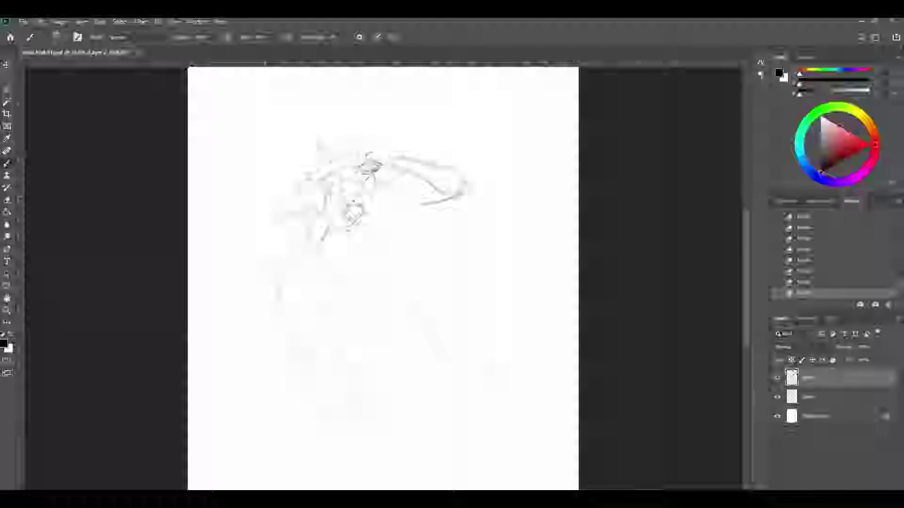
pyautogui.moveTo(351, 207)
pyautogui.mouseDown()
pyautogui.moveTo(362, 193)
pyautogui.moveTo(354, 182)
pyautogui.moveTo(361, 213)
pyautogui.mouseUp()
pyautogui.moveTo(359, 217); pyautogui.dragTo(351, 222)
pyautogui.moveTo(347, 230)
pyautogui.mouseDown()
pyautogui.moveTo(357, 226)
pyautogui.moveTo(340, 214)
pyautogui.mouseUp()
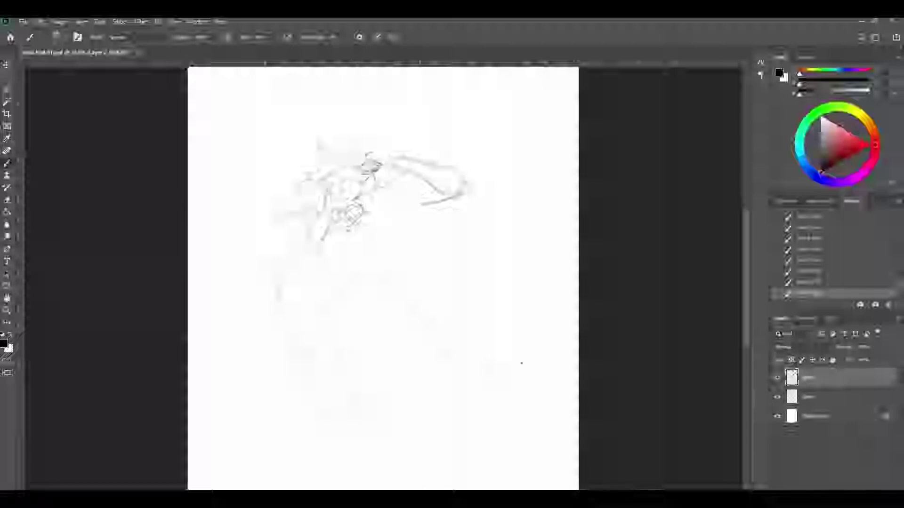
# Draw the refined contours of the lowered arm, covering the upper arm, elbow and forearm.
pyautogui.moveTo(301, 211)
pyautogui.mouseDown()
pyautogui.moveTo(282, 261)
pyautogui.moveTo(292, 276)
pyautogui.moveTo(311, 243)
pyautogui.mouseUp()
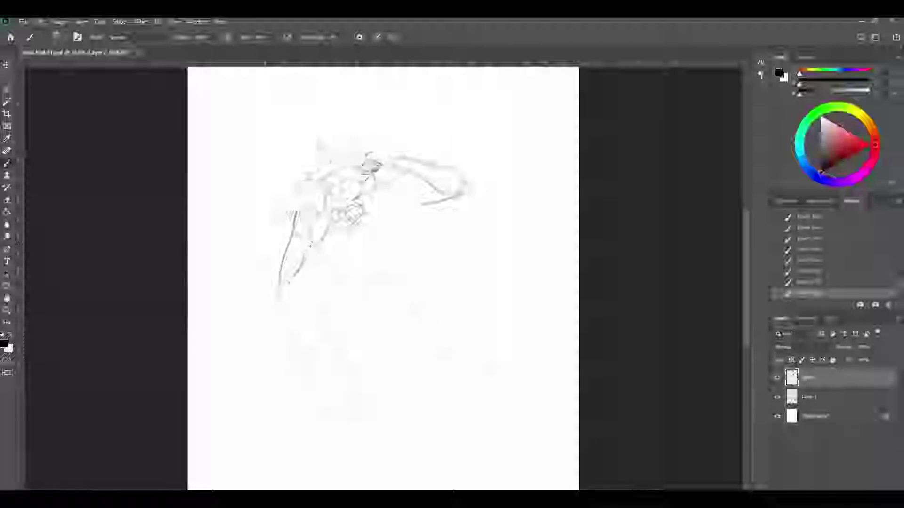
pyautogui.moveTo(279, 283); pyautogui.dragTo(284, 317)
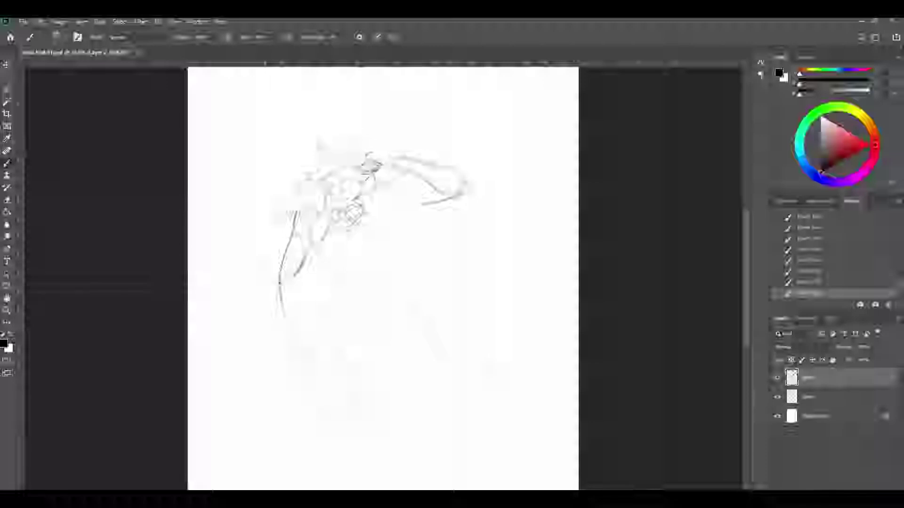
pyautogui.moveTo(295, 280); pyautogui.dragTo(300, 330)
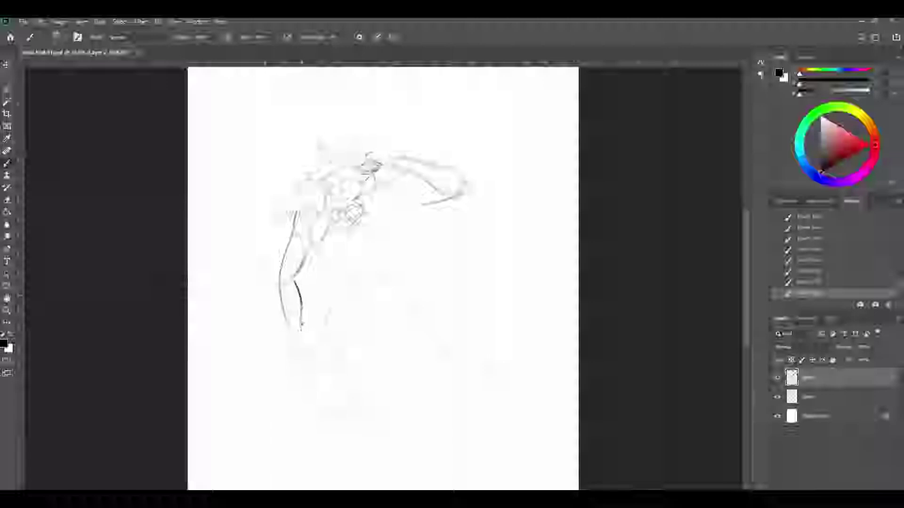
# Draw a long blade slanting down to the right through the lowered hand, with a flared end on the left.
pyautogui.moveTo(296, 294)
pyautogui.mouseDown()
pyautogui.moveTo(307, 325)
pyautogui.moveTo(302, 334)
pyautogui.moveTo(303, 319)
pyautogui.moveTo(290, 358)
pyautogui.moveTo(312, 346)
pyautogui.moveTo(304, 364)
pyautogui.moveTo(346, 330)
pyautogui.moveTo(271, 336)
pyautogui.moveTo(274, 355)
pyautogui.moveTo(254, 333)
pyautogui.moveTo(266, 349)
pyautogui.moveTo(257, 348)
pyautogui.moveTo(347, 381)
pyautogui.mouseUp()
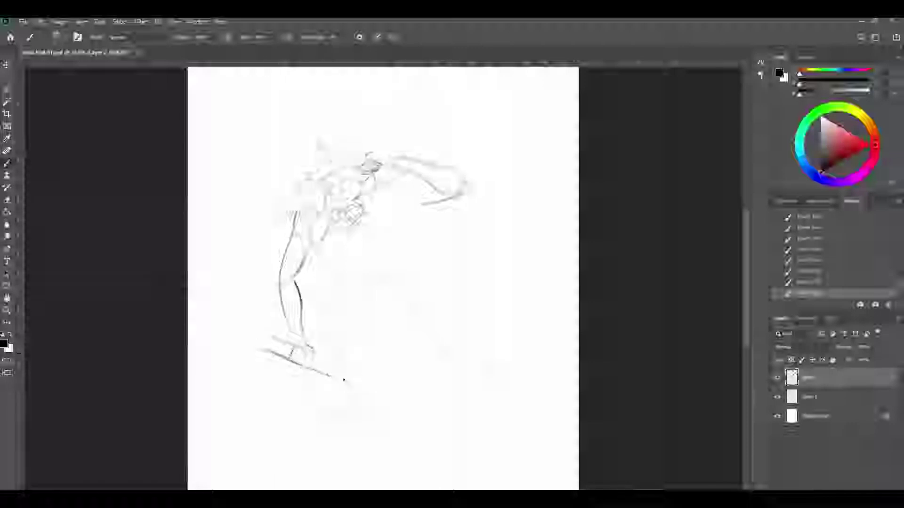
pyautogui.moveTo(270, 331); pyautogui.dragTo(301, 349)
pyautogui.moveTo(362, 377); pyautogui.dragTo(411, 391)
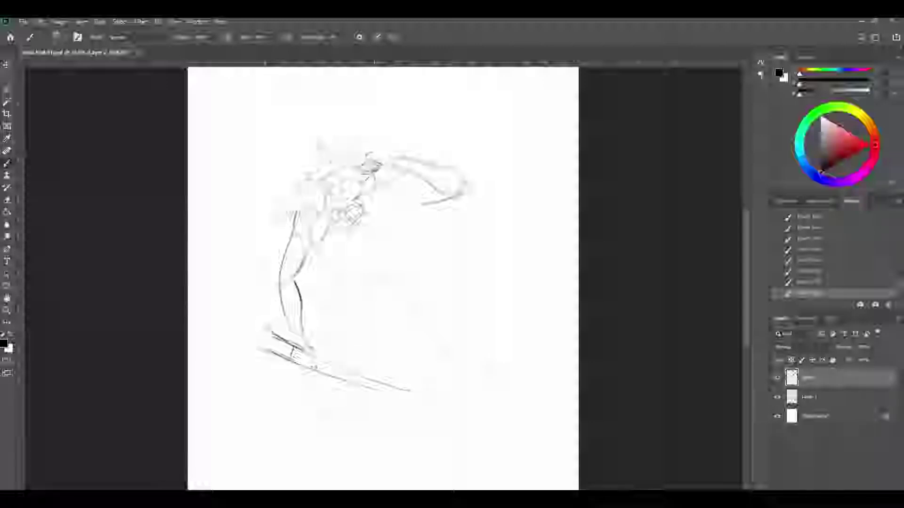
pyautogui.moveTo(307, 347); pyautogui.dragTo(409, 391)
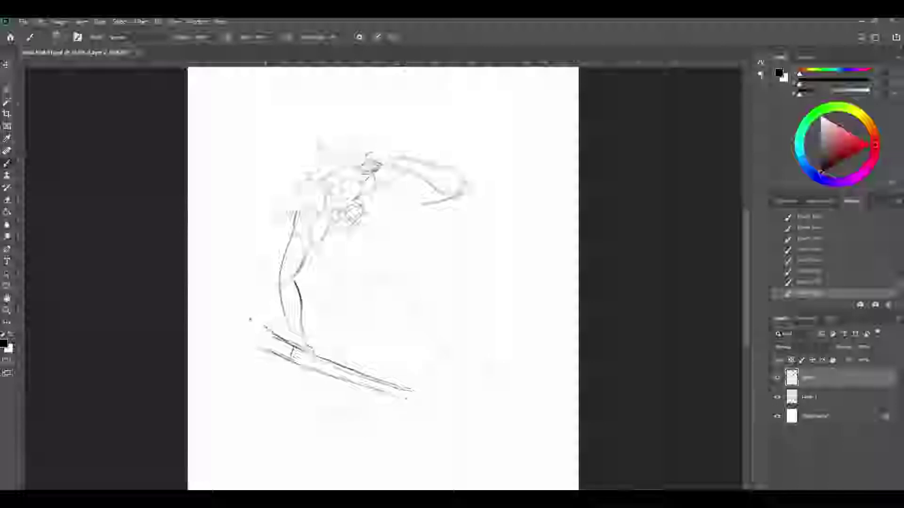
pyautogui.moveTo(266, 328)
pyautogui.mouseDown()
pyautogui.moveTo(260, 304)
pyautogui.moveTo(253, 322)
pyautogui.moveTo(241, 316)
pyautogui.moveTo(251, 327)
pyautogui.moveTo(239, 363)
pyautogui.mouseUp()
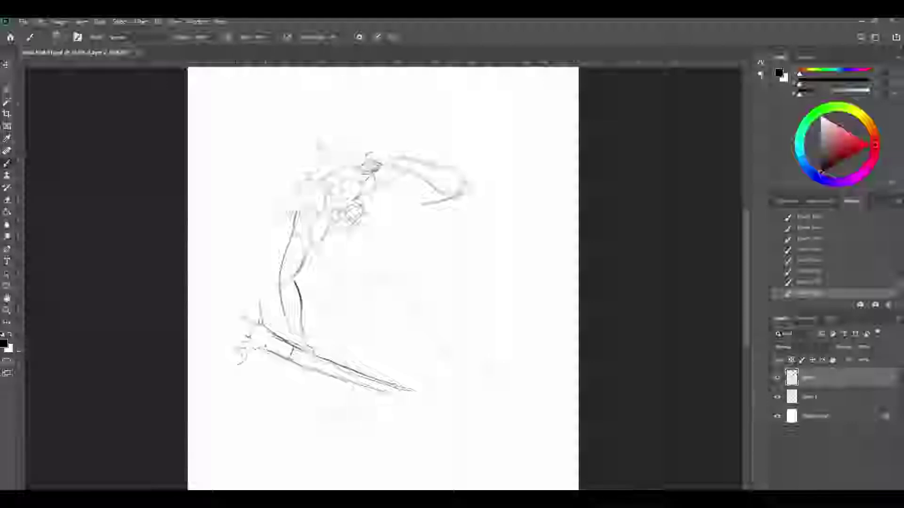
# Draw the fingers gripping the shaft and a large blocky hammer head at its lower end.
pyautogui.moveTo(305, 370); pyautogui.dragTo(311, 377)
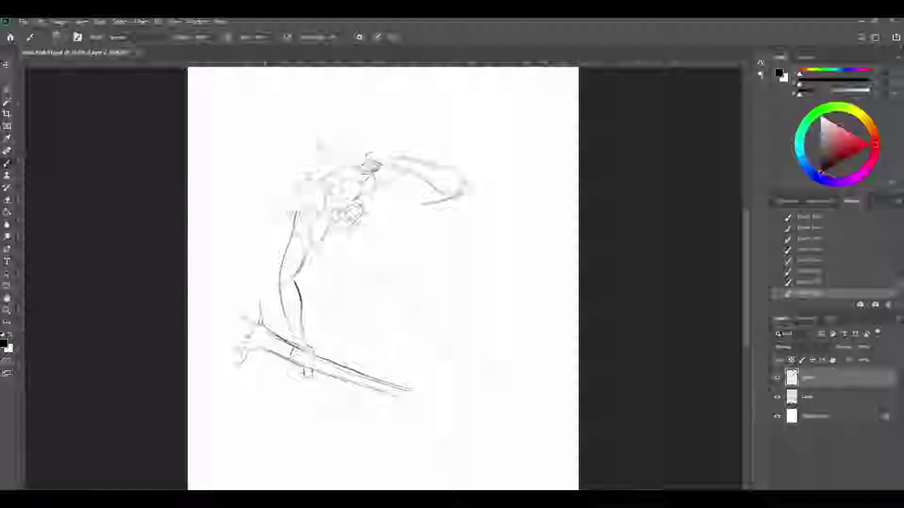
pyautogui.moveTo(309, 347)
pyautogui.mouseDown()
pyautogui.moveTo(318, 354)
pyautogui.moveTo(299, 368)
pyautogui.mouseUp()
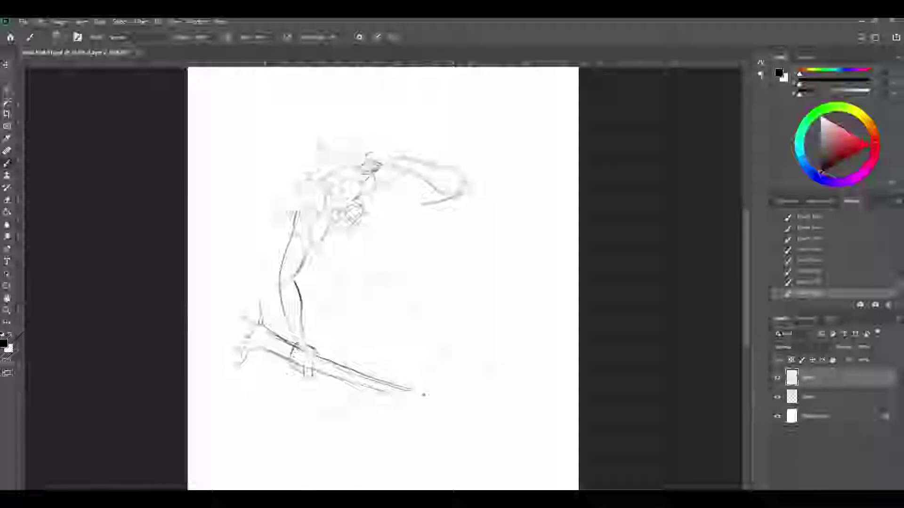
pyautogui.moveTo(420, 357)
pyautogui.mouseDown()
pyautogui.moveTo(398, 409)
pyautogui.moveTo(401, 428)
pyautogui.moveTo(412, 430)
pyautogui.moveTo(403, 436)
pyautogui.moveTo(432, 442)
pyautogui.mouseUp()
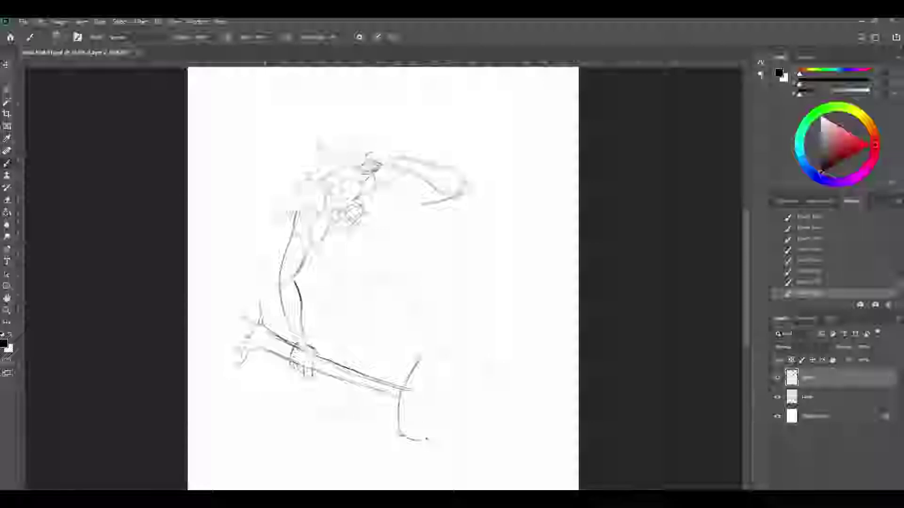
pyautogui.moveTo(417, 360)
pyautogui.mouseDown()
pyautogui.moveTo(476, 363)
pyautogui.moveTo(473, 396)
pyautogui.moveTo(458, 416)
pyautogui.moveTo(477, 399)
pyautogui.moveTo(466, 446)
pyautogui.mouseUp()
pyautogui.moveTo(442, 385); pyautogui.dragTo(438, 445)
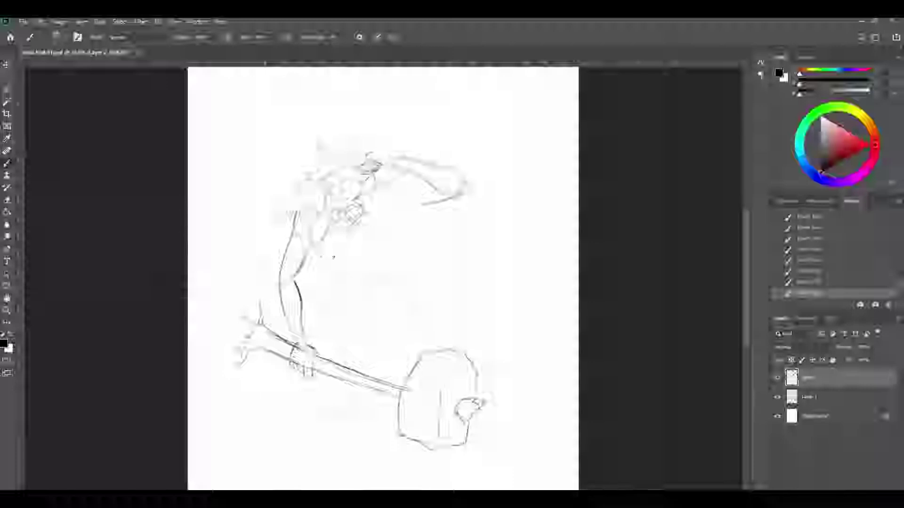
# Draw the waistline, the side of the torso and a ragged loincloth with jagged edges around the hips.
pyautogui.moveTo(344, 273); pyautogui.dragTo(388, 277)
pyautogui.moveTo(414, 191)
pyautogui.mouseDown()
pyautogui.moveTo(441, 202)
pyautogui.moveTo(393, 267)
pyautogui.mouseUp()
pyautogui.moveTo(325, 281)
pyautogui.mouseDown()
pyautogui.moveTo(328, 299)
pyautogui.moveTo(355, 327)
pyautogui.moveTo(407, 298)
pyautogui.mouseUp()
pyautogui.moveTo(394, 264); pyautogui.dragTo(409, 297)
pyautogui.moveTo(345, 274); pyautogui.dragTo(376, 278)
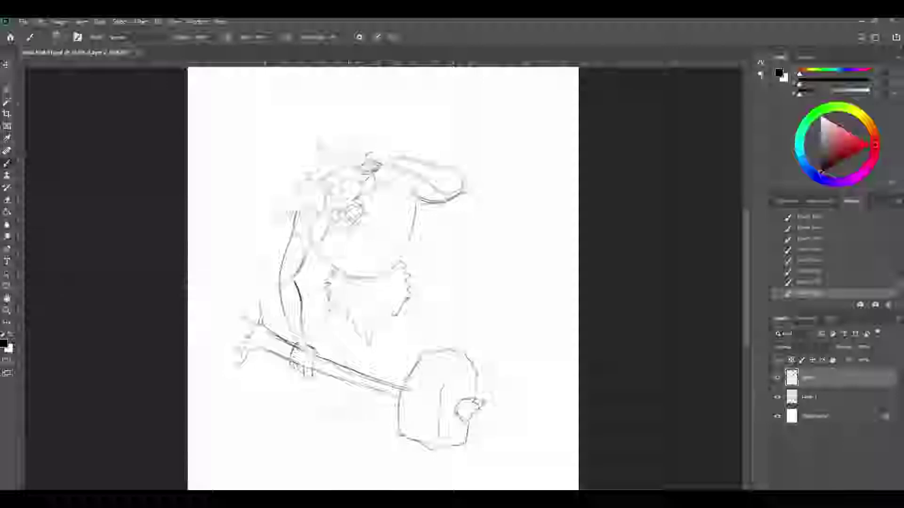
# Draw both legs below the loincloth, including the knees, the calves and the foot beneath the shaft.
pyautogui.moveTo(333, 304)
pyautogui.mouseDown()
pyautogui.moveTo(327, 336)
pyautogui.moveTo(342, 329)
pyautogui.moveTo(345, 336)
pyautogui.moveTo(354, 318)
pyautogui.mouseUp()
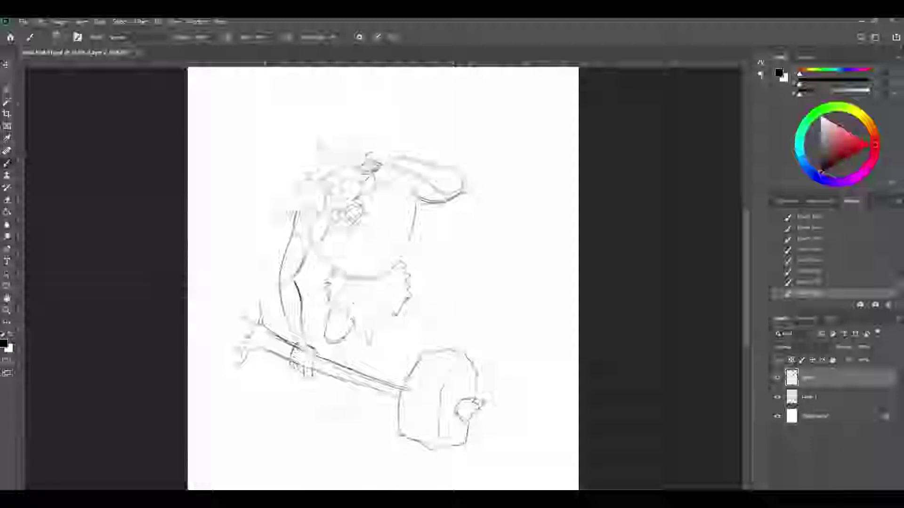
pyautogui.moveTo(332, 348)
pyautogui.mouseDown()
pyautogui.moveTo(360, 368)
pyautogui.moveTo(337, 362)
pyautogui.moveTo(352, 399)
pyautogui.moveTo(363, 359)
pyautogui.moveTo(356, 400)
pyautogui.moveTo(353, 373)
pyautogui.moveTo(370, 413)
pyautogui.moveTo(345, 409)
pyautogui.moveTo(329, 422)
pyautogui.moveTo(361, 428)
pyautogui.mouseUp()
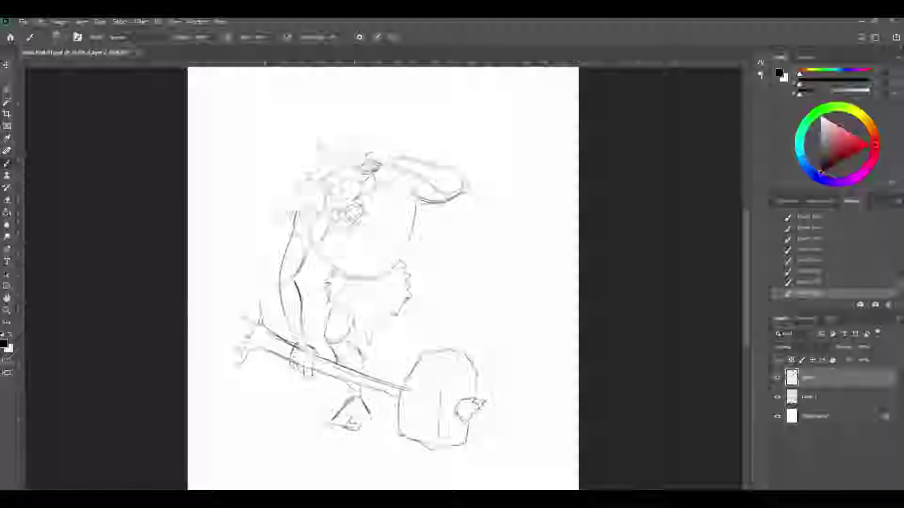
pyautogui.moveTo(409, 301); pyautogui.dragTo(428, 332)
pyautogui.moveTo(409, 302)
pyautogui.mouseDown()
pyautogui.moveTo(409, 327)
pyautogui.moveTo(424, 330)
pyautogui.moveTo(414, 331)
pyautogui.moveTo(408, 372)
pyautogui.mouseUp()
pyautogui.moveTo(405, 312)
pyautogui.mouseDown()
pyautogui.moveTo(394, 335)
pyautogui.moveTo(416, 337)
pyautogui.moveTo(413, 354)
pyautogui.moveTo(395, 353)
pyautogui.moveTo(404, 379)
pyautogui.moveTo(394, 384)
pyautogui.moveTo(388, 410)
pyautogui.mouseUp()
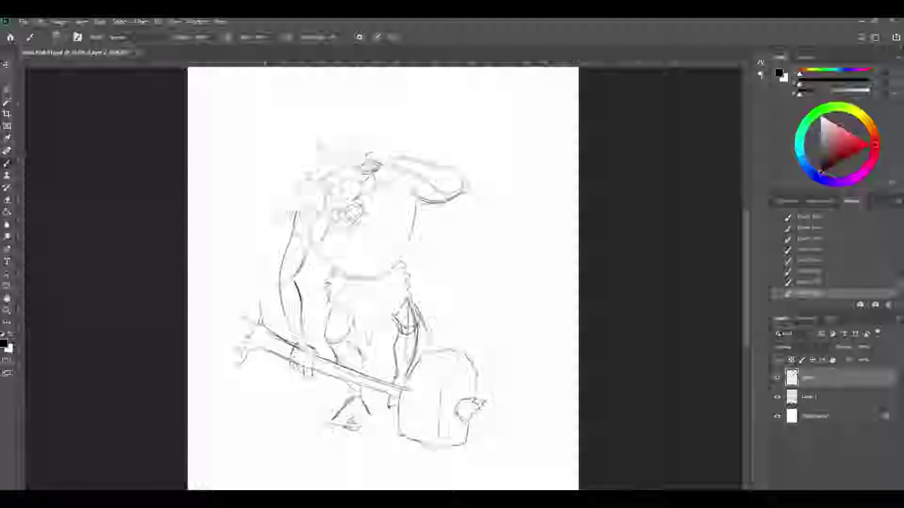
# Erase the stray construction lines in and around the knee of the leg nearest the hammer head.
pyautogui.moveTo(426, 330)
pyautogui.mouseDown()
pyautogui.moveTo(421, 316)
pyautogui.moveTo(426, 329)
pyautogui.mouseUp()
pyautogui.moveTo(419, 311); pyautogui.dragTo(420, 321)
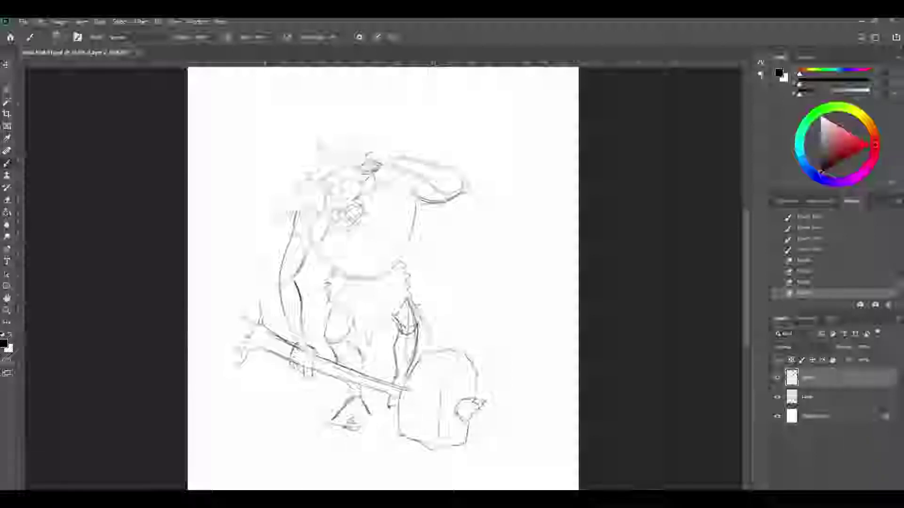
pyautogui.hotkey('ctrl', 'alt', 'z')
pyautogui.hotkey('ctrl', 'alt', 'z')
pyautogui.hotkey('ctrl', 'alt', 'z')
pyautogui.hotkey('ctrl', 'alt', 'z')
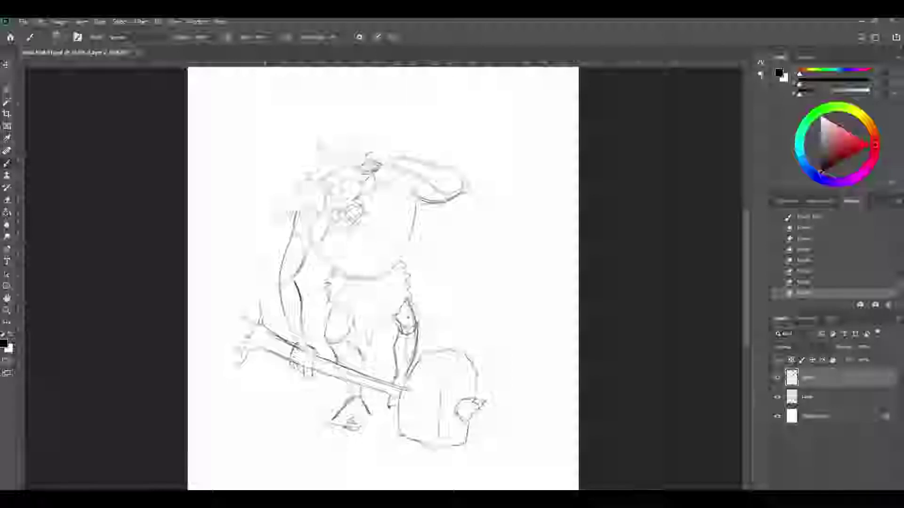
pyautogui.hotkey('ctrl', 'alt', 'z')
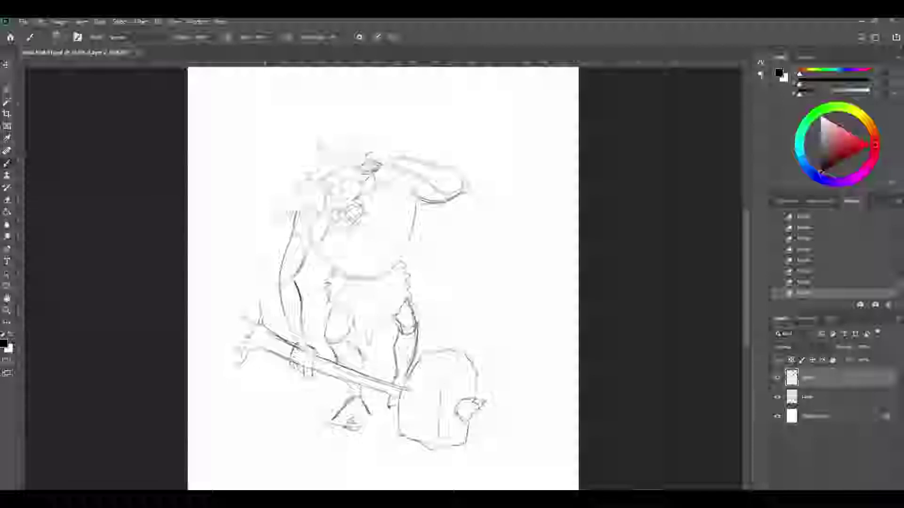
# Add a new layer, lower the opacity of the sketch on Layer 2 and make Layer 3 active.
pyautogui.click(875, 485)
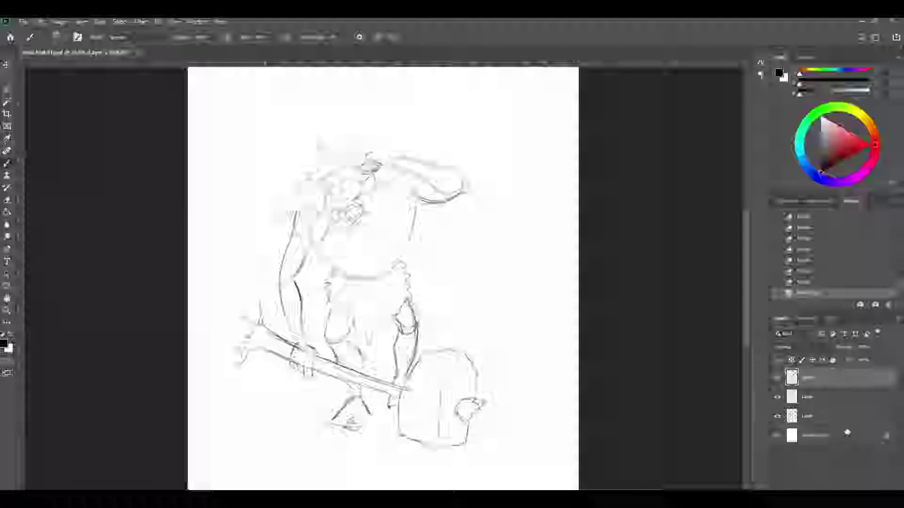
pyautogui.click(817, 398)
pyautogui.click(874, 348)
pyautogui.moveTo(869, 360); pyautogui.dragTo(850, 363)
pyautogui.click(836, 378)
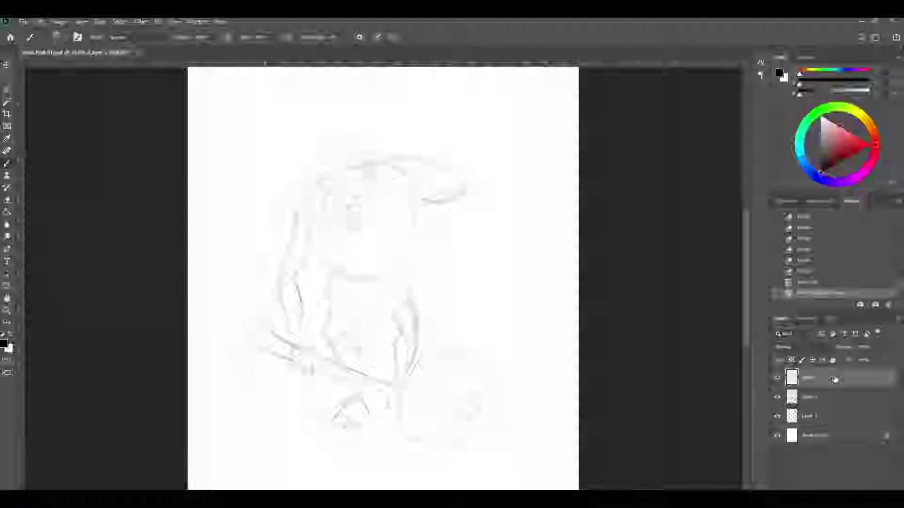
# Ink the troll's bulbous nose, the mouth line with its small tooth and the round open eye.
pyautogui.hotkey('ctrl', '+')
pyautogui.moveTo(435, 211); pyautogui.dragTo(445, 263)
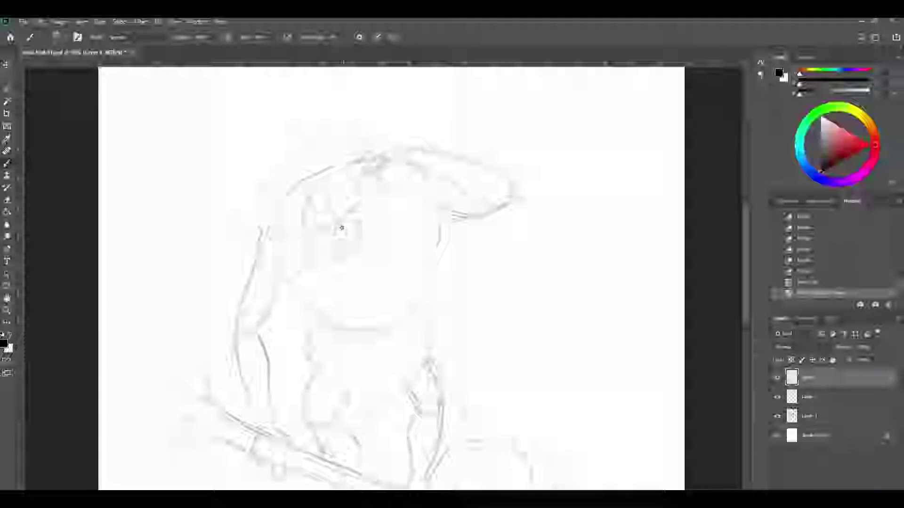
pyautogui.moveTo(337, 228); pyautogui.dragTo(335, 233)
pyautogui.moveTo(336, 229); pyautogui.dragTo(340, 224)
pyautogui.moveTo(334, 230)
pyautogui.mouseDown()
pyautogui.moveTo(344, 222)
pyautogui.moveTo(336, 247)
pyautogui.moveTo(370, 231)
pyautogui.moveTo(335, 258)
pyautogui.moveTo(361, 243)
pyautogui.mouseUp()
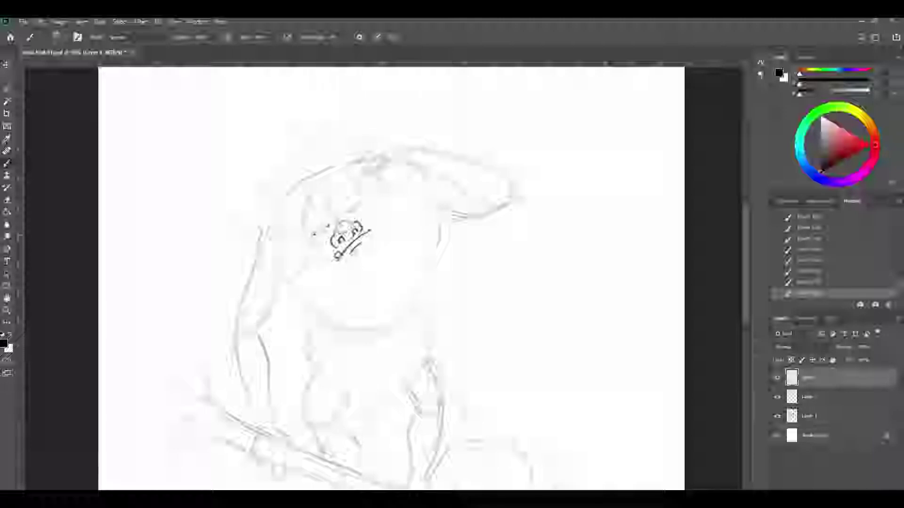
pyautogui.moveTo(311, 224); pyautogui.dragTo(325, 220)
pyautogui.moveTo(325, 243); pyautogui.dragTo(323, 226)
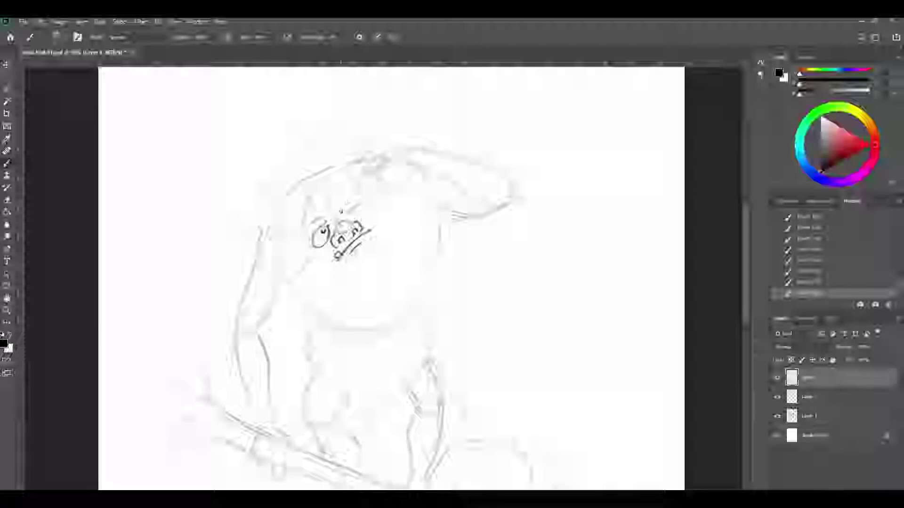
# Ink the frowning brows, the squinting eye, the cheeks and the heavy jaw outline.
pyautogui.moveTo(341, 218); pyautogui.dragTo(359, 204)
pyautogui.moveTo(330, 223)
pyautogui.mouseDown()
pyautogui.moveTo(337, 216)
pyautogui.moveTo(321, 218)
pyautogui.mouseUp()
pyautogui.moveTo(314, 250); pyautogui.dragTo(316, 257)
pyautogui.moveTo(371, 204); pyautogui.dragTo(373, 214)
pyautogui.moveTo(315, 251)
pyautogui.mouseDown()
pyautogui.moveTo(346, 271)
pyautogui.moveTo(383, 242)
pyautogui.moveTo(378, 231)
pyautogui.moveTo(386, 243)
pyautogui.mouseUp()
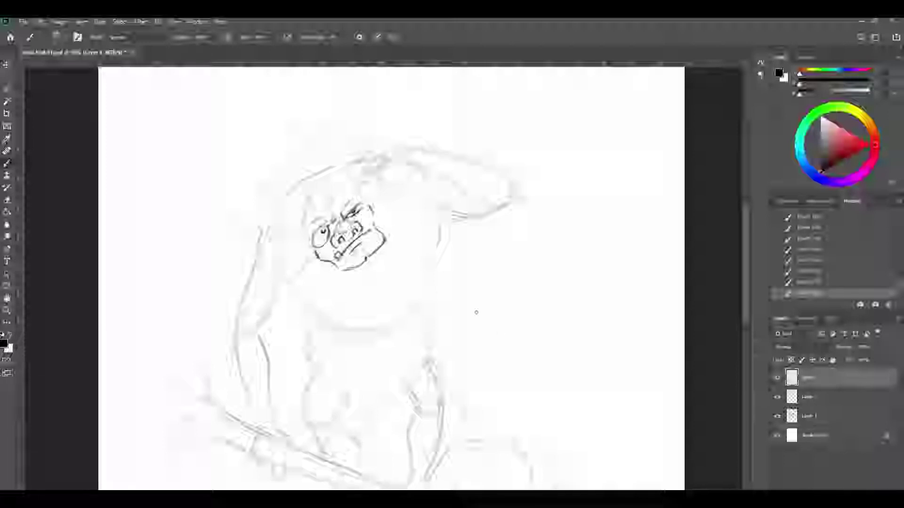
pyautogui.moveTo(352, 265)
pyautogui.mouseDown()
pyautogui.moveTo(378, 243)
pyautogui.moveTo(347, 263)
pyautogui.moveTo(361, 245)
pyautogui.mouseUp()
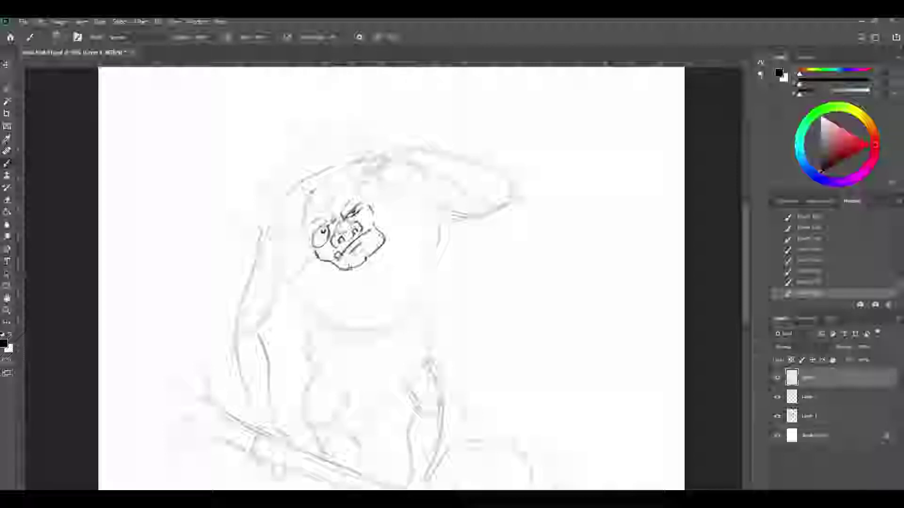
# Ink the top of the head with its spiky hair tuft and the large drooping ear.
pyautogui.moveTo(328, 182)
pyautogui.mouseDown()
pyautogui.moveTo(300, 180)
pyautogui.moveTo(288, 174)
pyautogui.moveTo(302, 184)
pyautogui.moveTo(295, 205)
pyautogui.moveTo(307, 196)
pyautogui.moveTo(333, 210)
pyautogui.moveTo(331, 183)
pyautogui.mouseUp()
pyautogui.moveTo(313, 218)
pyautogui.mouseDown()
pyautogui.moveTo(322, 213)
pyautogui.moveTo(305, 207)
pyautogui.moveTo(311, 238)
pyautogui.mouseUp()
pyautogui.moveTo(332, 185); pyautogui.dragTo(354, 189)
pyautogui.moveTo(304, 229)
pyautogui.mouseDown()
pyautogui.moveTo(292, 234)
pyautogui.moveTo(307, 225)
pyautogui.moveTo(299, 261)
pyautogui.moveTo(281, 270)
pyautogui.moveTo(318, 254)
pyautogui.mouseUp()
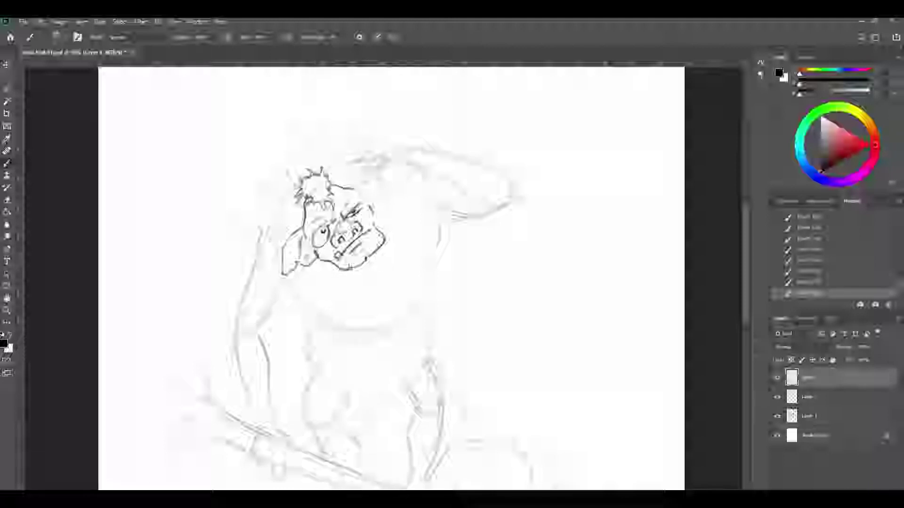
pyautogui.moveTo(297, 242); pyautogui.dragTo(289, 257)
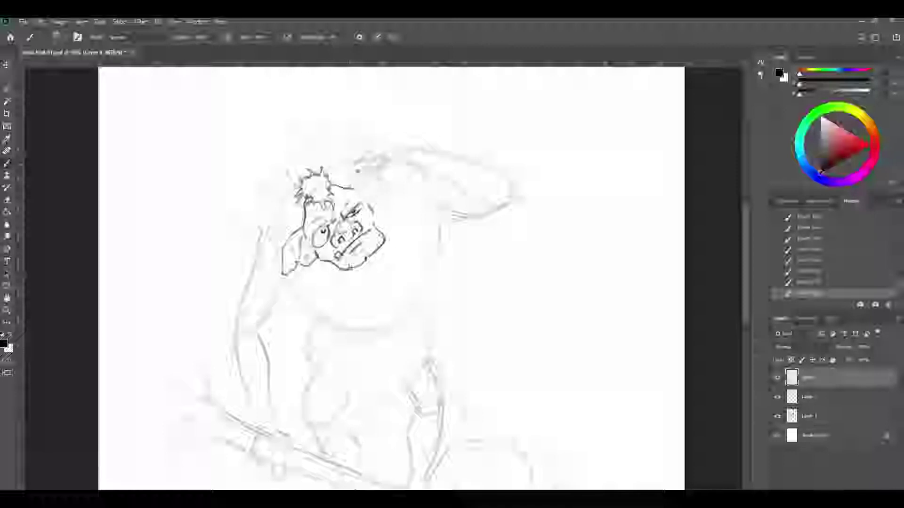
# Ink the raised hand beside the head and compare the line art with Layer 2 hidden and shown.
pyautogui.moveTo(365, 172)
pyautogui.mouseDown()
pyautogui.moveTo(385, 155)
pyautogui.moveTo(352, 163)
pyautogui.moveTo(351, 186)
pyautogui.moveTo(368, 180)
pyautogui.moveTo(362, 194)
pyautogui.moveTo(364, 175)
pyautogui.moveTo(389, 171)
pyautogui.moveTo(382, 177)
pyautogui.moveTo(386, 185)
pyautogui.moveTo(389, 173)
pyautogui.moveTo(394, 193)
pyautogui.moveTo(400, 178)
pyautogui.moveTo(397, 148)
pyautogui.mouseUp()
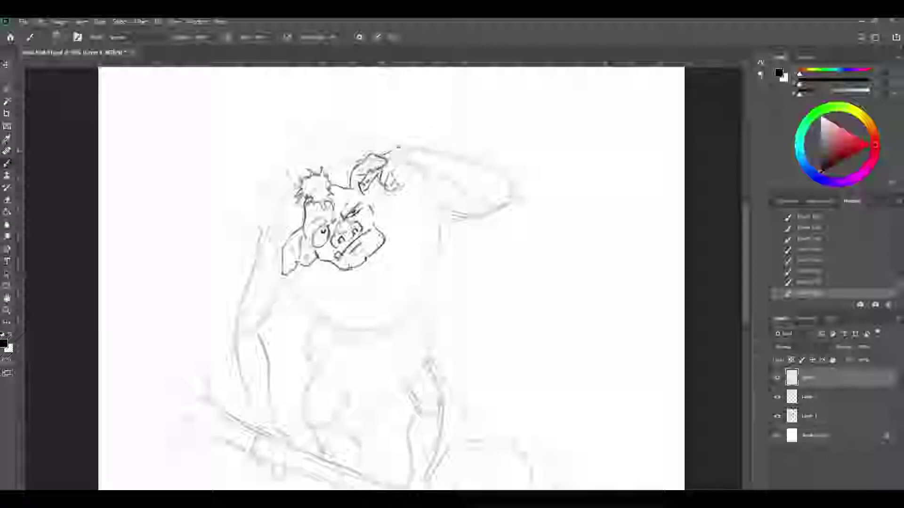
pyautogui.moveTo(400, 181); pyautogui.dragTo(415, 165)
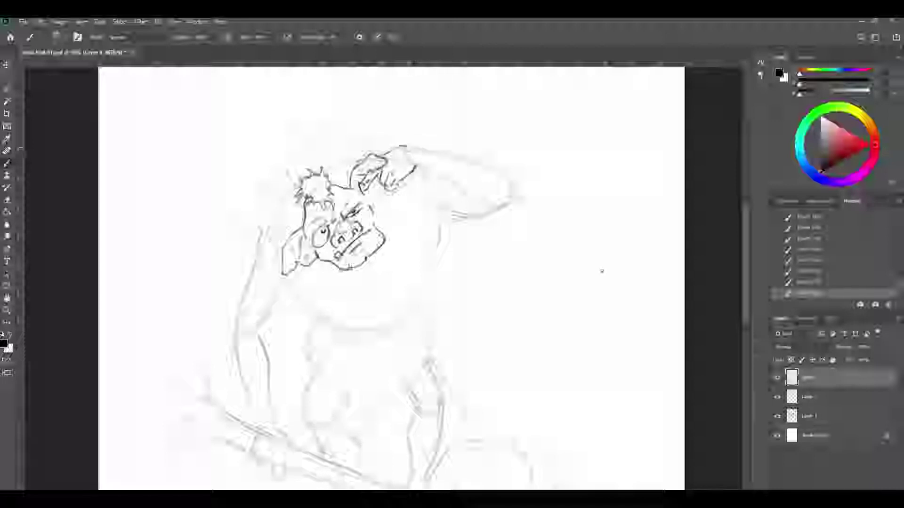
pyautogui.click(778, 397)
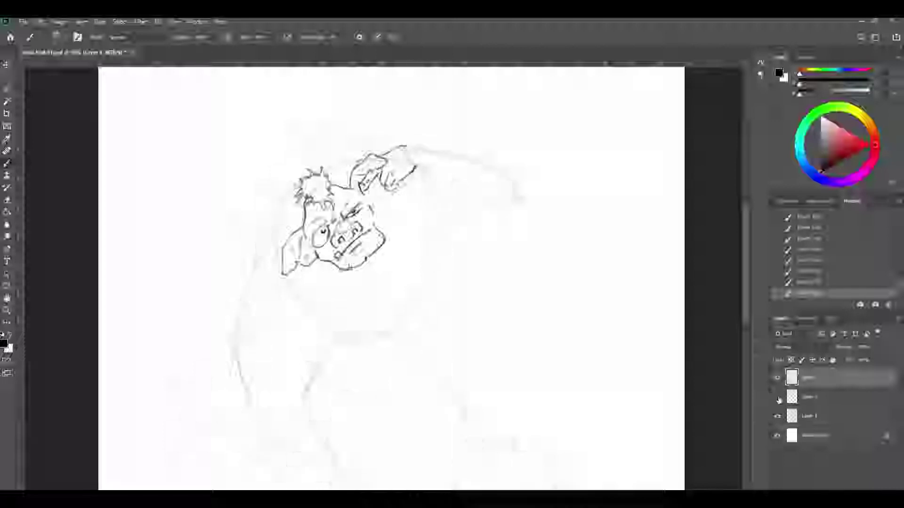
pyautogui.click(777, 397)
pyautogui.click(778, 397)
pyautogui.click(778, 397)
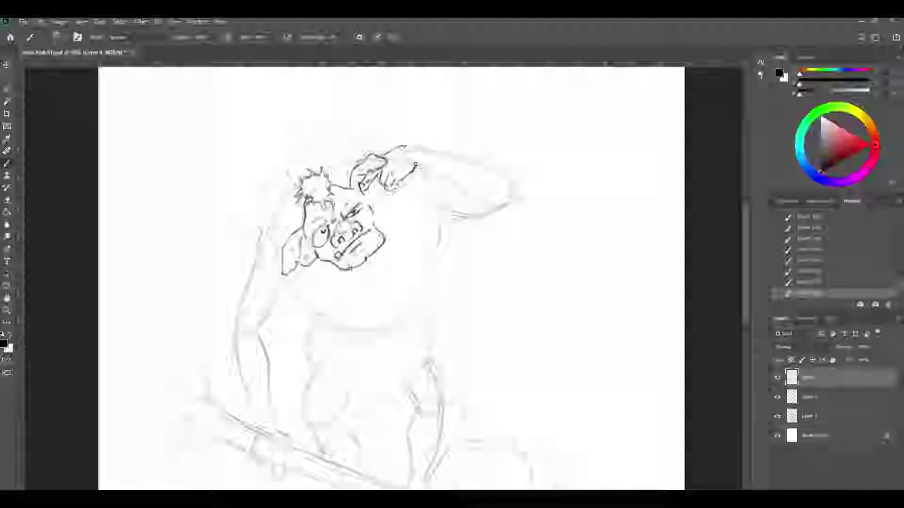
# Ink the wristband and the contours of the raised arm from the wrist around the elbow to the torso.
pyautogui.moveTo(413, 144)
pyautogui.mouseDown()
pyautogui.moveTo(426, 163)
pyautogui.moveTo(420, 185)
pyautogui.moveTo(426, 168)
pyautogui.mouseUp()
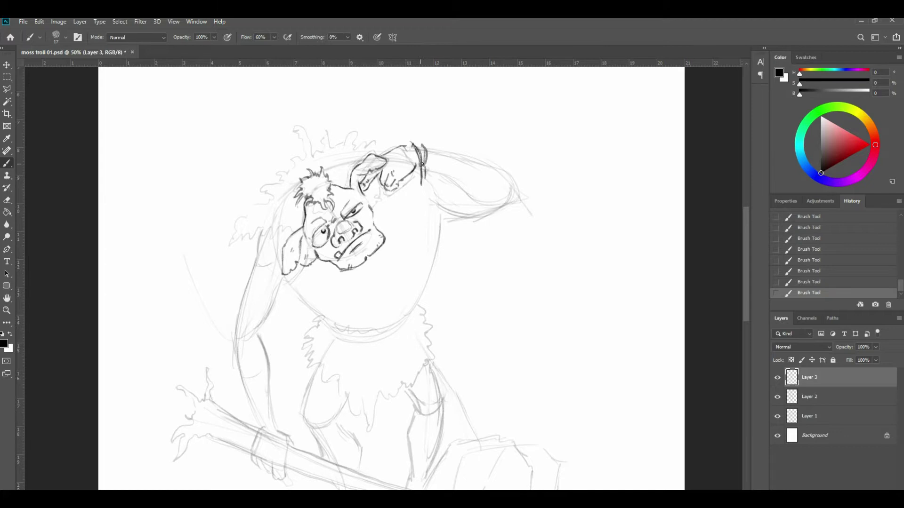
pyautogui.moveTo(440, 173)
pyautogui.mouseDown()
pyautogui.moveTo(432, 165)
pyautogui.moveTo(462, 190)
pyautogui.mouseUp()
pyautogui.moveTo(421, 147)
pyautogui.mouseDown()
pyautogui.moveTo(495, 172)
pyautogui.moveTo(485, 162)
pyautogui.moveTo(512, 192)
pyautogui.mouseUp()
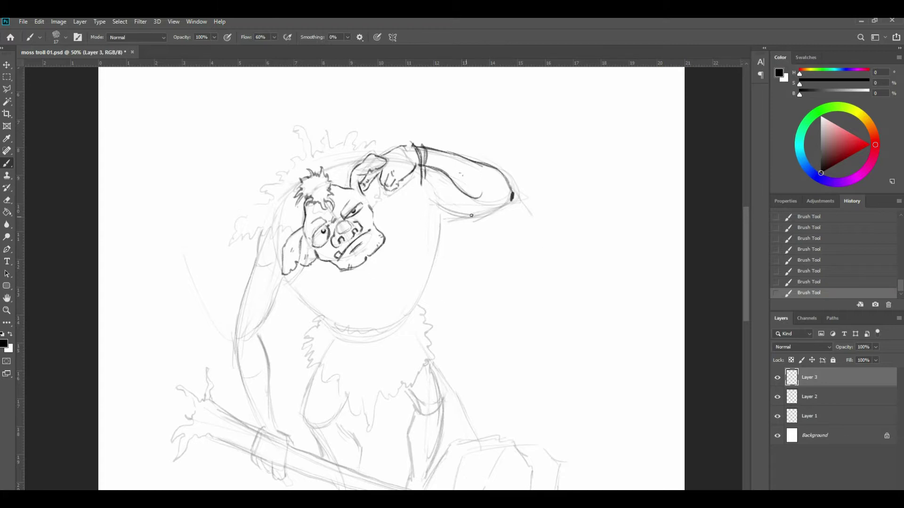
pyautogui.moveTo(434, 202)
pyautogui.mouseDown()
pyautogui.moveTo(476, 207)
pyautogui.moveTo(458, 211)
pyautogui.moveTo(487, 206)
pyautogui.mouseUp()
# Ink the chest contour, the belly creases and both outer sides of the torso.
pyautogui.moveTo(309, 306); pyautogui.dragTo(358, 296)
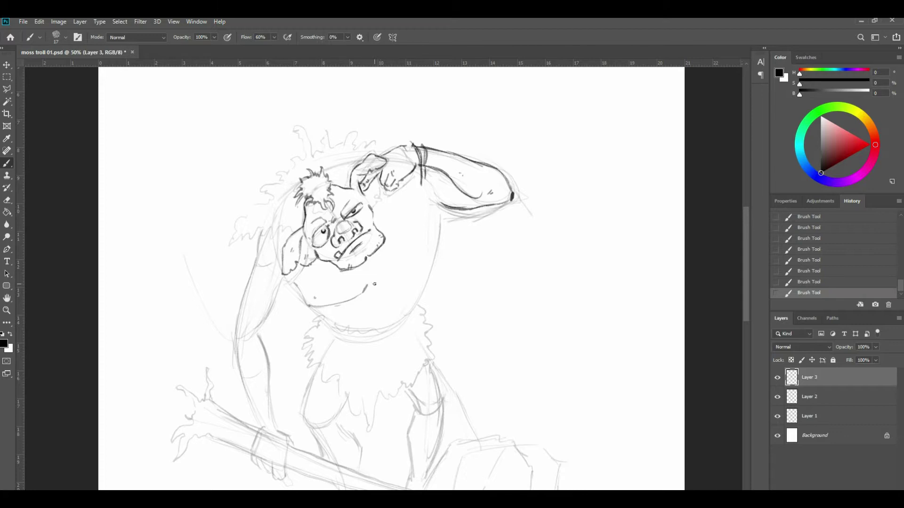
pyautogui.moveTo(404, 281)
pyautogui.mouseDown()
pyautogui.moveTo(426, 262)
pyautogui.moveTo(434, 230)
pyautogui.mouseUp()
pyautogui.moveTo(374, 302); pyautogui.dragTo(374, 305)
pyautogui.moveTo(372, 305); pyautogui.dragTo(355, 311)
pyautogui.moveTo(428, 277); pyautogui.dragTo(421, 292)
pyautogui.moveTo(317, 310); pyautogui.dragTo(323, 314)
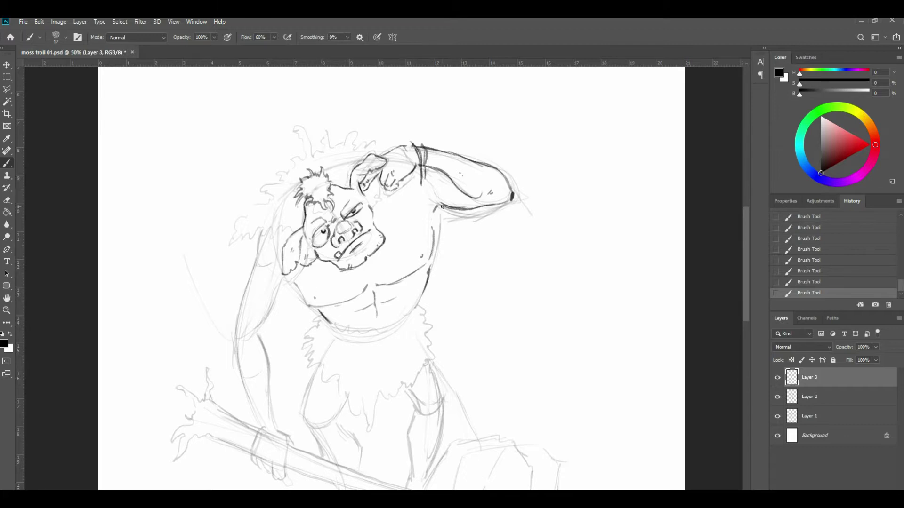
pyautogui.moveTo(439, 210); pyautogui.dragTo(433, 260)
pyautogui.moveTo(286, 279); pyautogui.dragTo(308, 305)
# Ink the upper part of the lowered arm to the elbow and check it with Layer 2 hidden and shown.
pyautogui.moveTo(262, 233); pyautogui.dragTo(254, 265)
pyautogui.moveTo(259, 236)
pyautogui.mouseDown()
pyautogui.moveTo(240, 328)
pyautogui.moveTo(267, 317)
pyautogui.moveTo(285, 281)
pyautogui.moveTo(274, 304)
pyautogui.mouseUp()
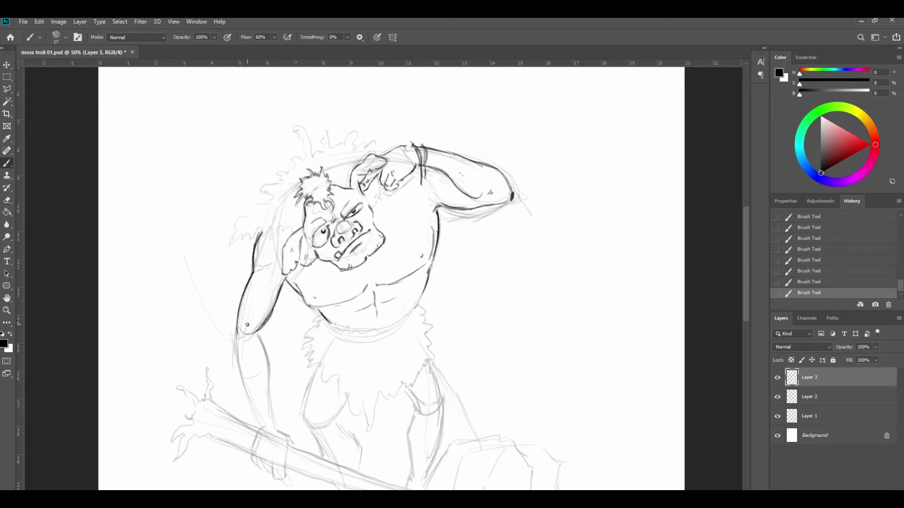
pyautogui.click(777, 397)
pyautogui.click(777, 416)
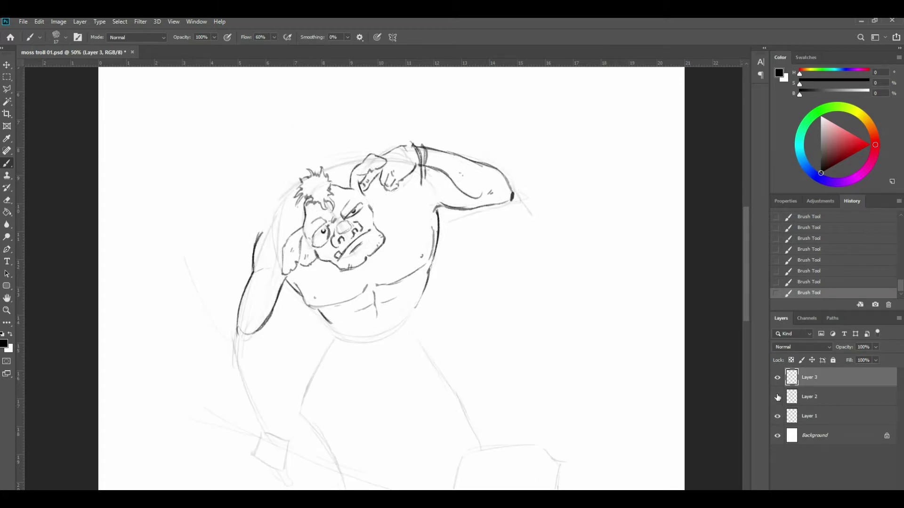
pyautogui.click(777, 396)
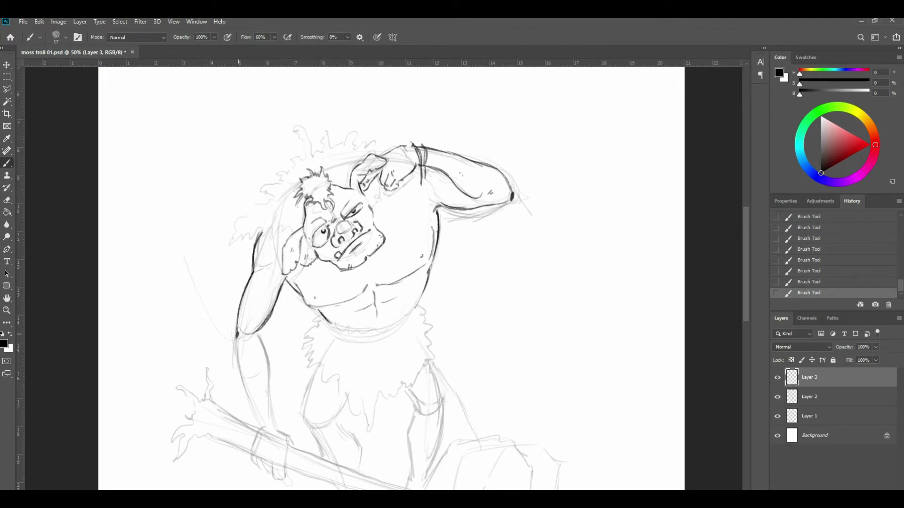
# Ink the lowered forearm, the wrapped bands around its wrist and the clenched hand on the shaft.
pyautogui.moveTo(237, 342)
pyautogui.mouseDown()
pyautogui.moveTo(242, 400)
pyautogui.moveTo(258, 427)
pyautogui.mouseUp()
pyautogui.moveTo(259, 335)
pyautogui.mouseDown()
pyautogui.moveTo(269, 386)
pyautogui.moveTo(258, 394)
pyautogui.moveTo(266, 387)
pyautogui.mouseUp()
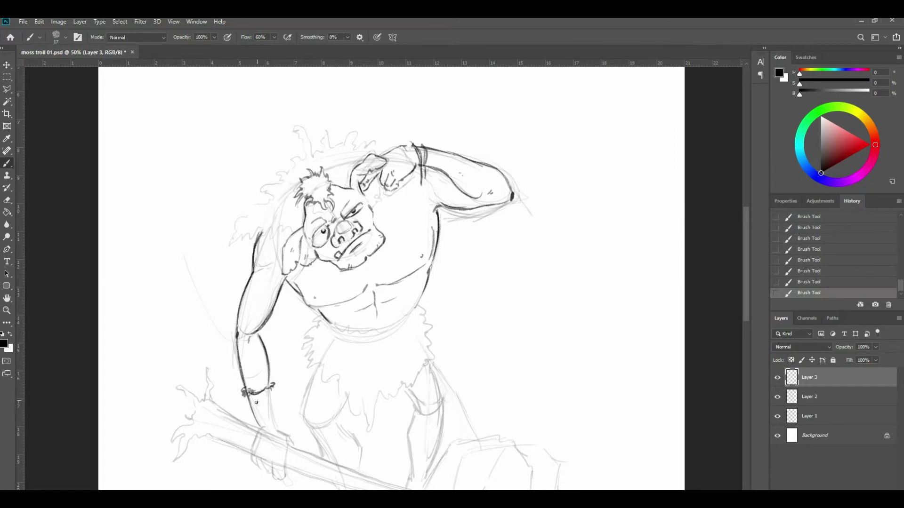
pyautogui.moveTo(246, 398)
pyautogui.mouseDown()
pyautogui.moveTo(270, 391)
pyautogui.moveTo(248, 401)
pyautogui.moveTo(270, 394)
pyautogui.moveTo(249, 406)
pyautogui.moveTo(269, 410)
pyautogui.moveTo(252, 416)
pyautogui.moveTo(259, 419)
pyautogui.moveTo(271, 410)
pyautogui.moveTo(274, 417)
pyautogui.mouseUp()
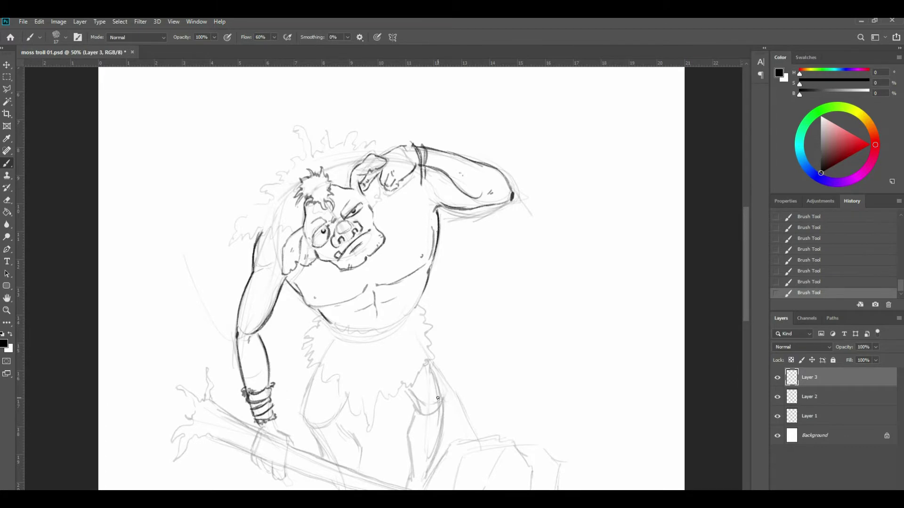
pyautogui.moveTo(276, 427)
pyautogui.mouseDown()
pyautogui.moveTo(273, 417)
pyautogui.moveTo(292, 441)
pyautogui.moveTo(285, 468)
pyautogui.moveTo(277, 455)
pyautogui.moveTo(272, 473)
pyautogui.moveTo(284, 476)
pyautogui.moveTo(257, 446)
pyautogui.moveTo(251, 464)
pyautogui.moveTo(265, 467)
pyautogui.mouseUp()
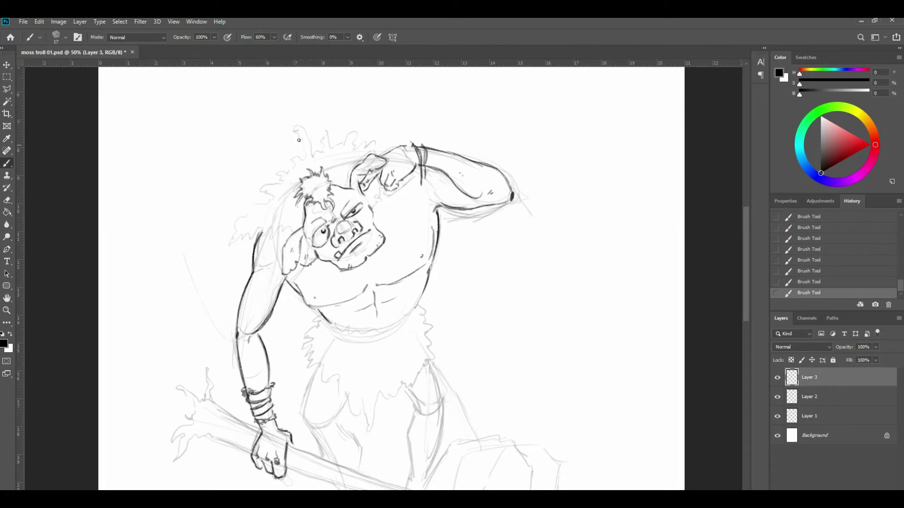
# Ink the jagged moss mane outline from the lowered arm's shoulder over the back to the raised hand.
pyautogui.moveTo(301, 123)
pyautogui.mouseDown()
pyautogui.moveTo(296, 117)
pyautogui.moveTo(293, 131)
pyautogui.moveTo(302, 149)
pyautogui.moveTo(291, 149)
pyautogui.moveTo(285, 174)
pyautogui.moveTo(274, 163)
pyautogui.moveTo(269, 195)
pyautogui.moveTo(241, 209)
pyautogui.moveTo(249, 221)
pyautogui.moveTo(239, 238)
pyautogui.moveTo(263, 226)
pyautogui.moveTo(269, 240)
pyautogui.moveTo(296, 229)
pyautogui.mouseUp()
pyautogui.rightClick(303, 222)
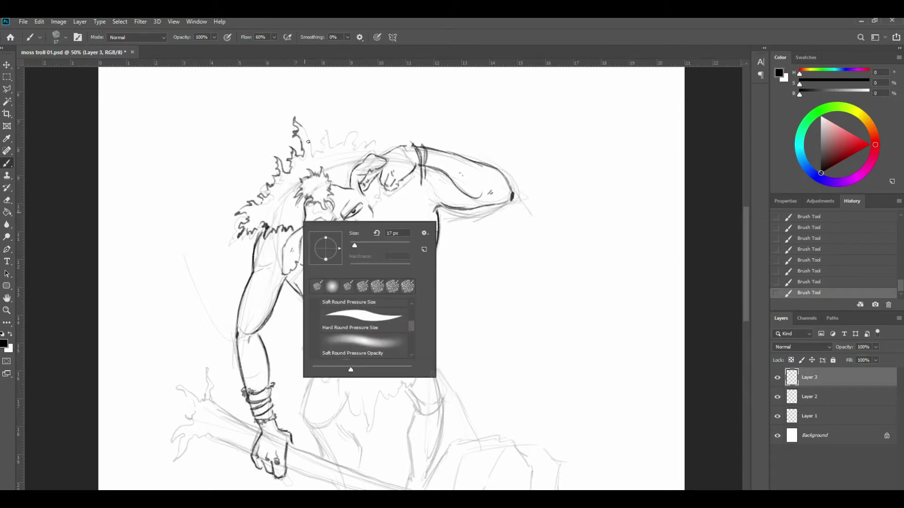
pyautogui.click(287, 196)
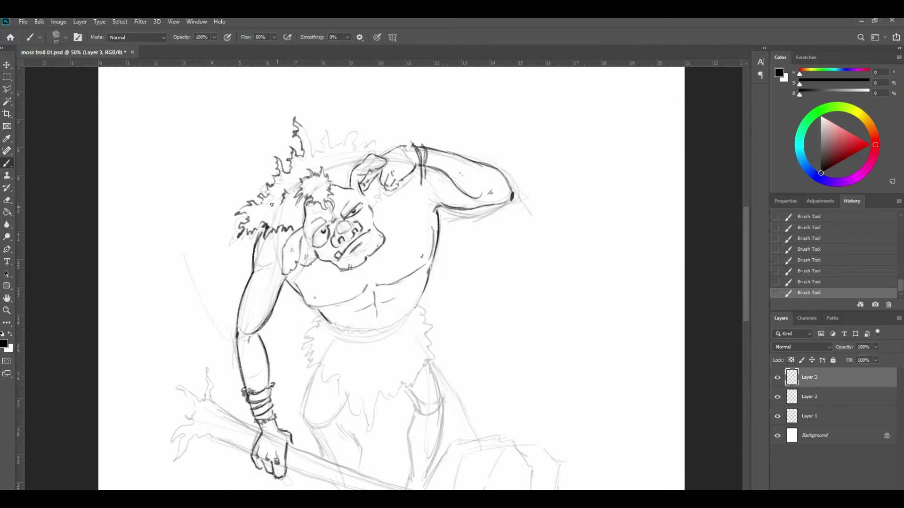
pyautogui.moveTo(303, 127)
pyautogui.mouseDown()
pyautogui.moveTo(319, 147)
pyautogui.moveTo(347, 140)
pyautogui.moveTo(336, 145)
pyautogui.moveTo(359, 128)
pyautogui.moveTo(356, 135)
pyautogui.moveTo(370, 138)
pyautogui.moveTo(360, 147)
pyautogui.moveTo(378, 129)
pyautogui.moveTo(391, 151)
pyautogui.mouseUp()
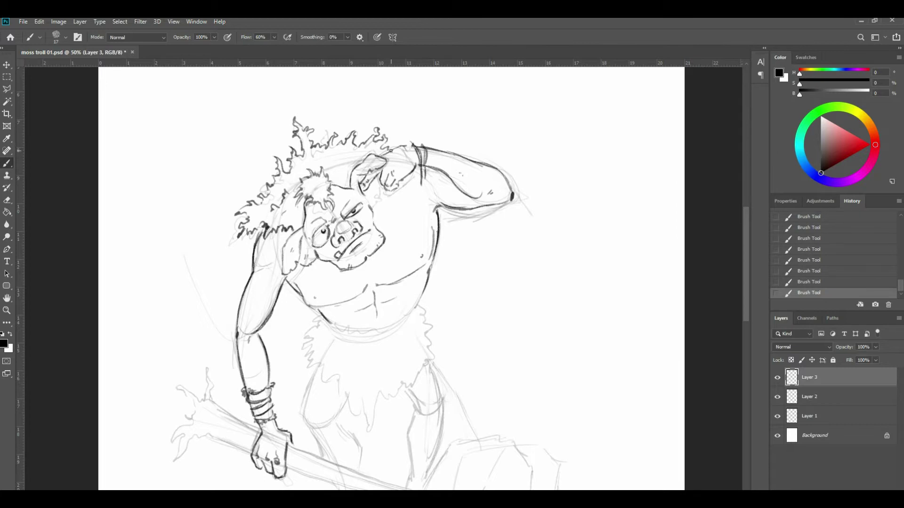
# Add small mushrooms, moss tufts and floating specks to the mane and check them with Layers 1 and 2 hidden and shown.
pyautogui.moveTo(332, 159)
pyautogui.mouseDown()
pyautogui.moveTo(348, 149)
pyautogui.moveTo(348, 162)
pyautogui.mouseUp()
pyautogui.moveTo(248, 192)
pyautogui.mouseDown()
pyautogui.moveTo(255, 206)
pyautogui.moveTo(244, 187)
pyautogui.mouseUp()
pyautogui.moveTo(362, 131)
pyautogui.mouseDown()
pyautogui.moveTo(361, 149)
pyautogui.moveTo(370, 127)
pyautogui.mouseUp()
pyautogui.moveTo(338, 169); pyautogui.dragTo(339, 166)
pyautogui.moveTo(354, 154); pyautogui.dragTo(356, 147)
pyautogui.moveTo(294, 168); pyautogui.dragTo(288, 151)
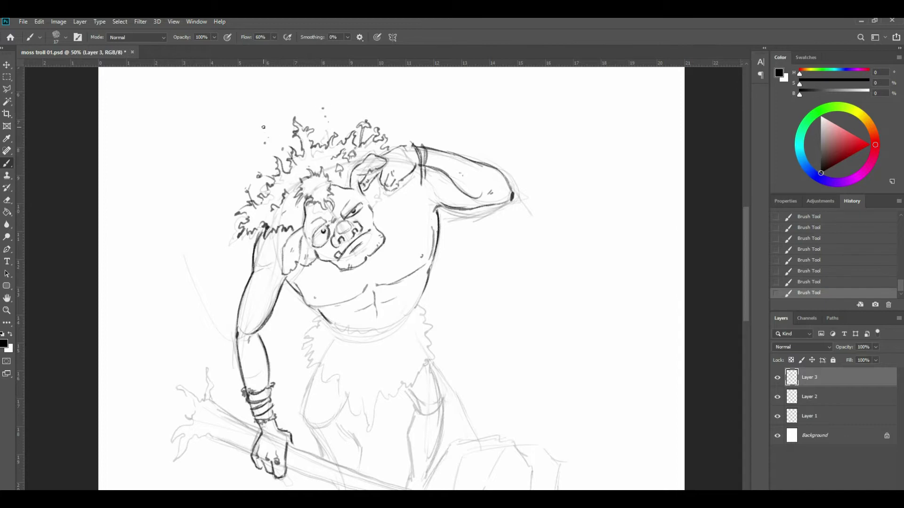
pyautogui.click(777, 397)
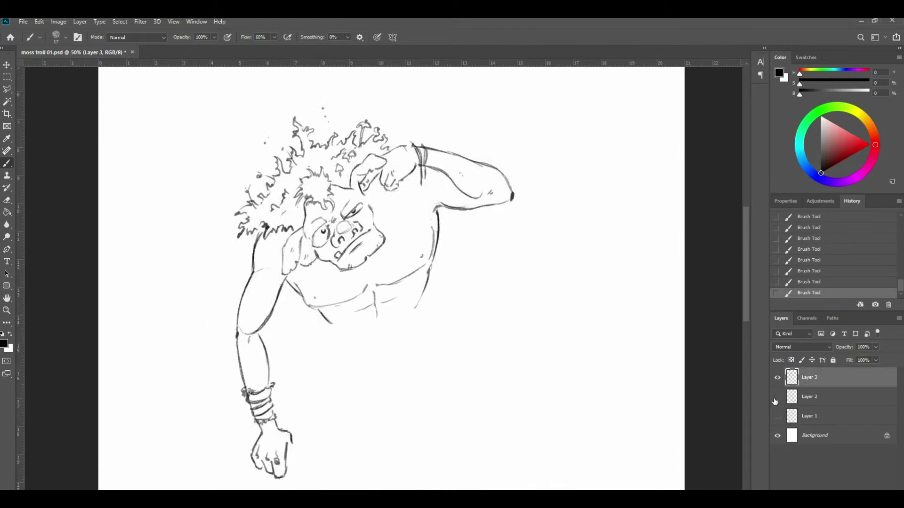
pyautogui.click(777, 397)
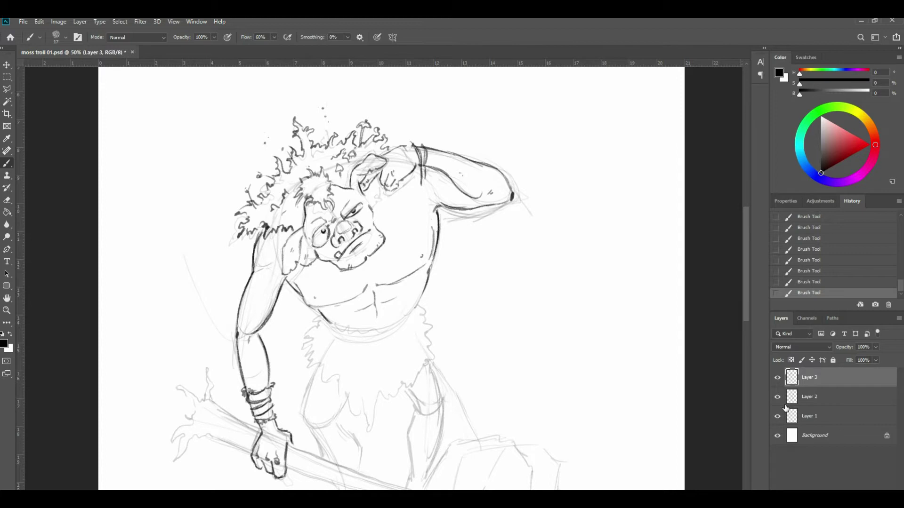
# Ink the mossy upper edge and the curved bands of the belt around the troll's waist.
pyautogui.moveTo(746, 224); pyautogui.dragTo(744, 242)
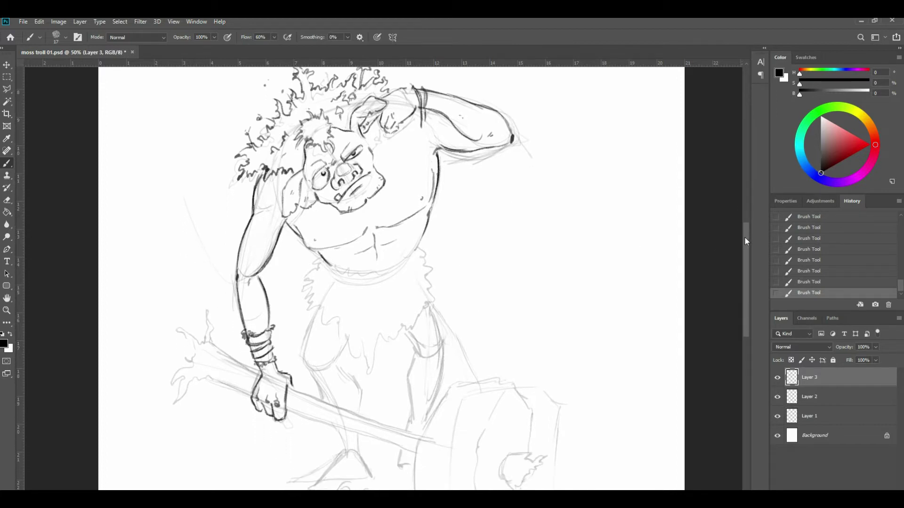
pyautogui.moveTo(334, 269)
pyautogui.mouseDown()
pyautogui.moveTo(372, 279)
pyautogui.moveTo(344, 278)
pyautogui.moveTo(375, 277)
pyautogui.moveTo(406, 254)
pyautogui.mouseUp()
pyautogui.moveTo(327, 270)
pyautogui.mouseDown()
pyautogui.moveTo(384, 281)
pyautogui.moveTo(375, 284)
pyautogui.moveTo(408, 262)
pyautogui.mouseUp()
pyautogui.moveTo(349, 290)
pyautogui.mouseDown()
pyautogui.moveTo(409, 264)
pyautogui.moveTo(393, 281)
pyautogui.moveTo(412, 263)
pyautogui.mouseUp()
pyautogui.moveTo(329, 268)
pyautogui.mouseDown()
pyautogui.moveTo(382, 274)
pyautogui.moveTo(414, 254)
pyautogui.mouseUp()
# Ink the ragged outline and inner tufts of the moss skirt and check it with Layers 1 and 2 hidden and shown.
pyautogui.moveTo(322, 259)
pyautogui.mouseDown()
pyautogui.moveTo(280, 291)
pyautogui.moveTo(292, 295)
pyautogui.mouseUp()
pyautogui.moveTo(420, 250)
pyautogui.mouseDown()
pyautogui.moveTo(450, 262)
pyautogui.moveTo(458, 278)
pyautogui.mouseUp()
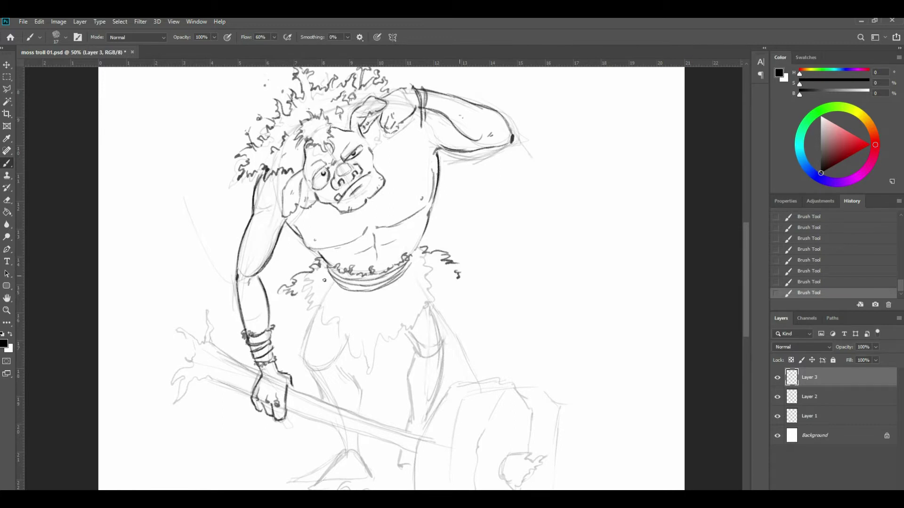
pyautogui.moveTo(298, 302)
pyautogui.mouseDown()
pyautogui.moveTo(337, 305)
pyautogui.moveTo(325, 312)
pyautogui.moveTo(343, 310)
pyautogui.moveTo(365, 328)
pyautogui.moveTo(377, 372)
pyautogui.moveTo(386, 342)
pyautogui.moveTo(418, 314)
pyautogui.moveTo(399, 325)
pyautogui.moveTo(407, 307)
pyautogui.moveTo(424, 292)
pyautogui.moveTo(455, 298)
pyautogui.moveTo(456, 278)
pyautogui.mouseUp()
pyautogui.moveTo(326, 274)
pyautogui.mouseDown()
pyautogui.moveTo(311, 283)
pyautogui.moveTo(344, 297)
pyautogui.mouseUp()
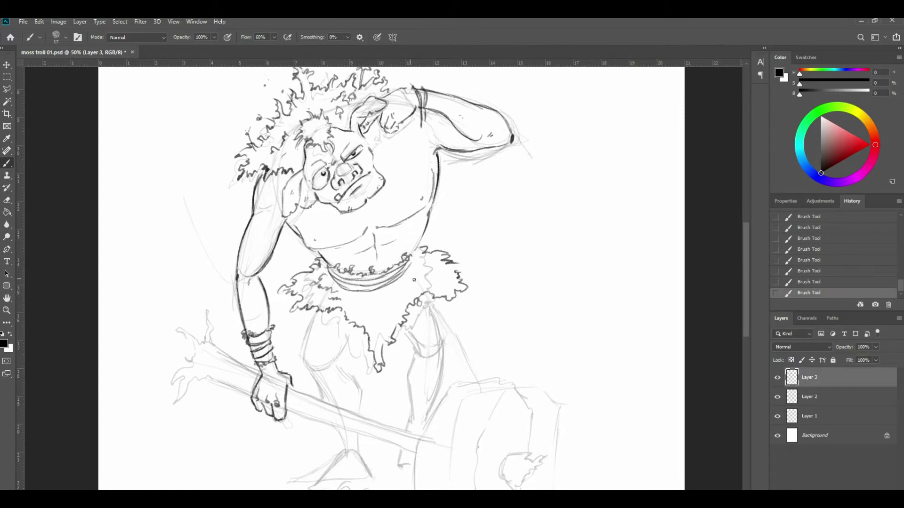
pyautogui.moveTo(420, 264)
pyautogui.mouseDown()
pyautogui.moveTo(397, 300)
pyautogui.moveTo(414, 294)
pyautogui.mouseUp()
pyautogui.moveTo(358, 311); pyautogui.dragTo(375, 336)
pyautogui.click(777, 397)
pyautogui.click(778, 417)
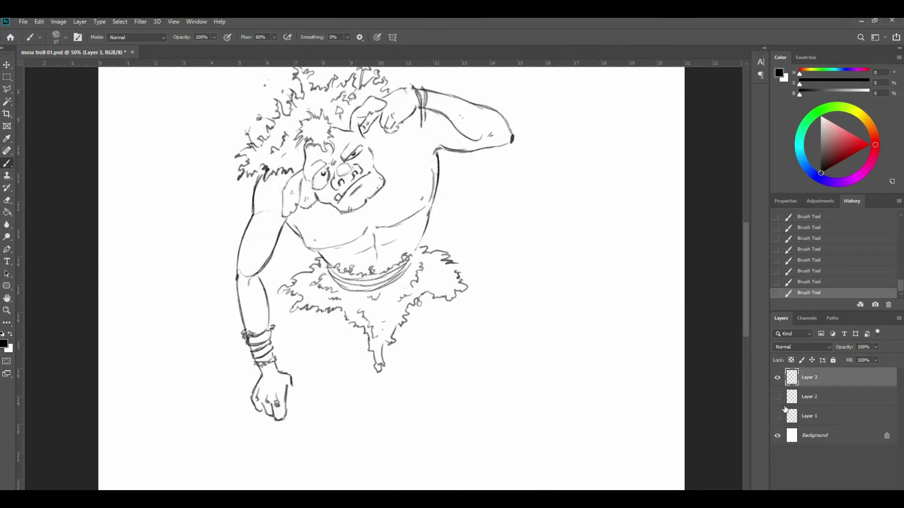
pyautogui.click(777, 397)
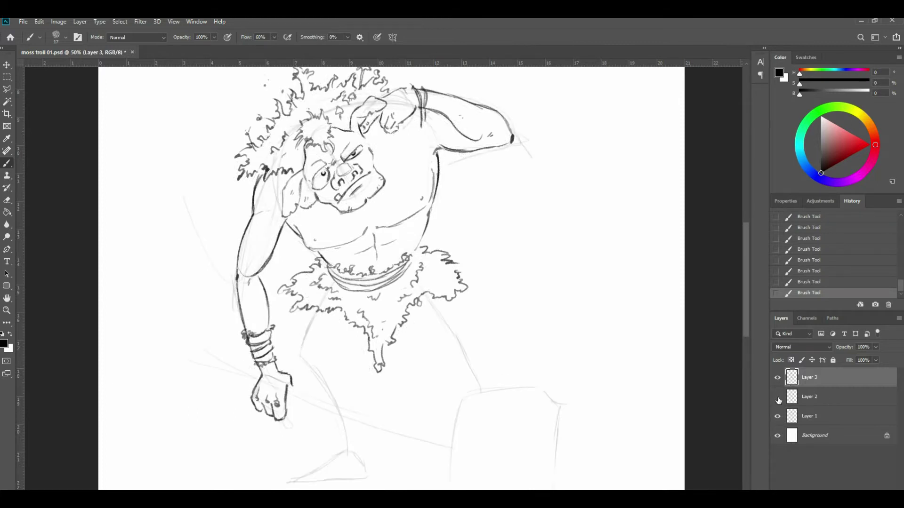
pyautogui.click(777, 416)
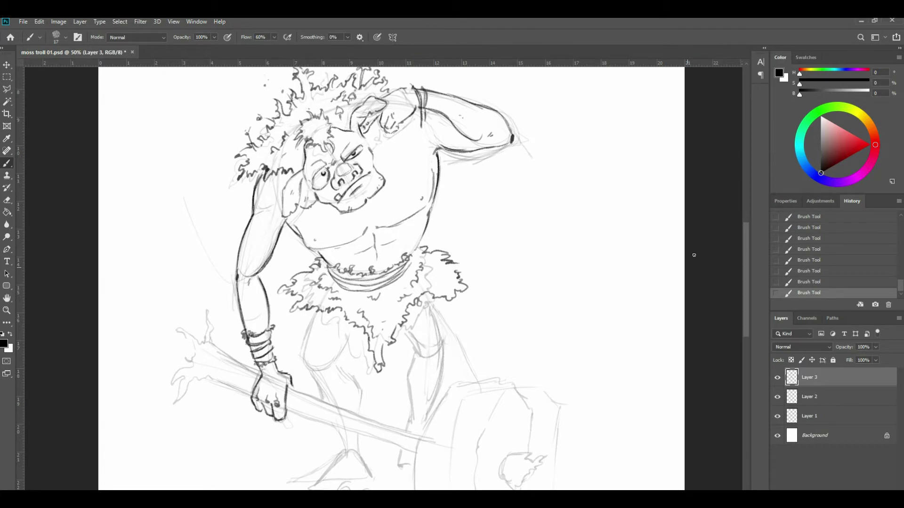
# Ink the hammer's wooden handle with its branching root end, a small twig and wood grain lines along the shaft.
pyautogui.moveTo(745, 238); pyautogui.dragTo(745, 251)
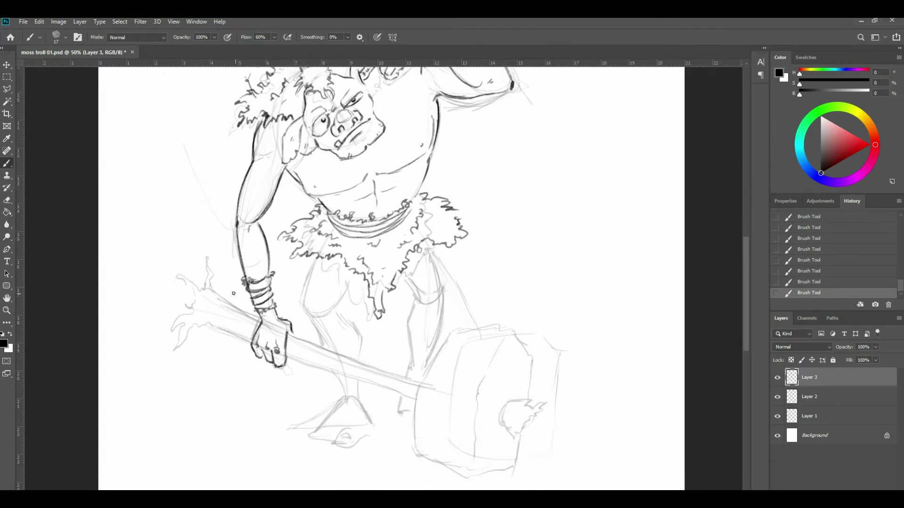
pyautogui.moveTo(221, 295); pyautogui.dragTo(261, 325)
pyautogui.moveTo(225, 295)
pyautogui.mouseDown()
pyautogui.moveTo(232, 268)
pyautogui.moveTo(222, 288)
pyautogui.moveTo(212, 283)
pyautogui.moveTo(200, 242)
pyautogui.moveTo(210, 276)
pyautogui.moveTo(201, 288)
pyautogui.moveTo(167, 260)
pyautogui.moveTo(191, 295)
pyautogui.moveTo(189, 286)
pyautogui.moveTo(191, 297)
pyautogui.moveTo(180, 296)
pyautogui.moveTo(191, 310)
pyautogui.moveTo(196, 299)
pyautogui.moveTo(164, 325)
pyautogui.moveTo(186, 323)
pyautogui.moveTo(165, 349)
pyautogui.moveTo(215, 318)
pyautogui.moveTo(237, 340)
pyautogui.moveTo(196, 343)
pyautogui.moveTo(209, 321)
pyautogui.mouseUp()
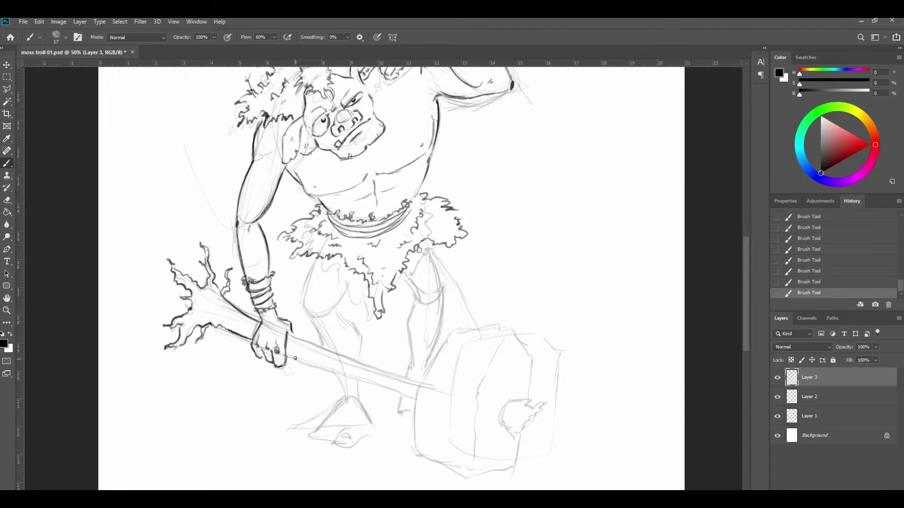
pyautogui.moveTo(287, 354); pyautogui.dragTo(413, 399)
pyautogui.moveTo(289, 335)
pyautogui.mouseDown()
pyautogui.moveTo(372, 369)
pyautogui.moveTo(371, 341)
pyautogui.moveTo(373, 367)
pyautogui.moveTo(421, 385)
pyautogui.mouseUp()
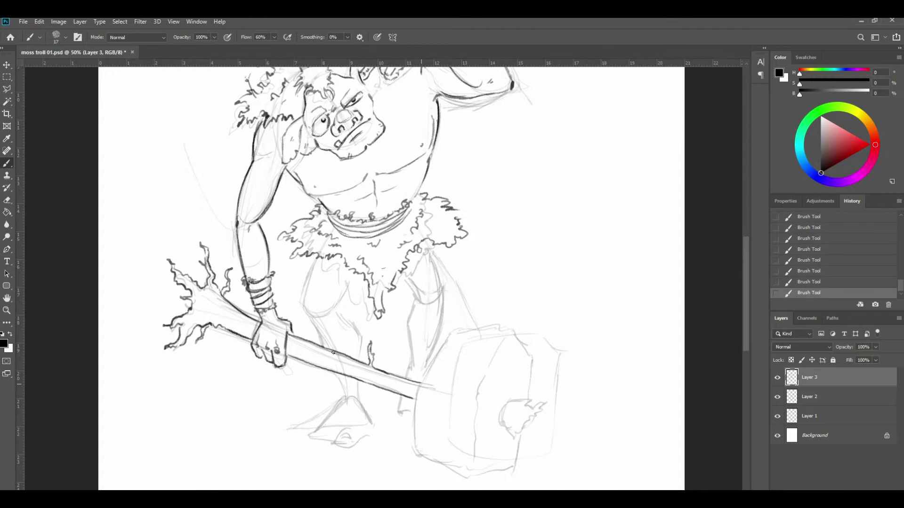
pyautogui.moveTo(213, 320)
pyautogui.mouseDown()
pyautogui.moveTo(256, 329)
pyautogui.moveTo(222, 305)
pyautogui.mouseUp()
pyautogui.moveTo(290, 350); pyautogui.dragTo(415, 393)
# Ink the splintered handle tip sticking out of the front face of the hammer head.
pyautogui.moveTo(506, 403)
pyautogui.mouseDown()
pyautogui.moveTo(499, 425)
pyautogui.moveTo(517, 404)
pyautogui.moveTo(541, 405)
pyautogui.moveTo(517, 418)
pyautogui.moveTo(522, 435)
pyautogui.mouseUp()
pyautogui.moveTo(543, 406)
pyautogui.mouseDown()
pyautogui.moveTo(528, 441)
pyautogui.moveTo(512, 436)
pyautogui.moveTo(529, 443)
pyautogui.mouseUp()
pyautogui.moveTo(513, 427)
pyautogui.mouseDown()
pyautogui.moveTo(502, 418)
pyautogui.moveTo(510, 413)
pyautogui.mouseUp()
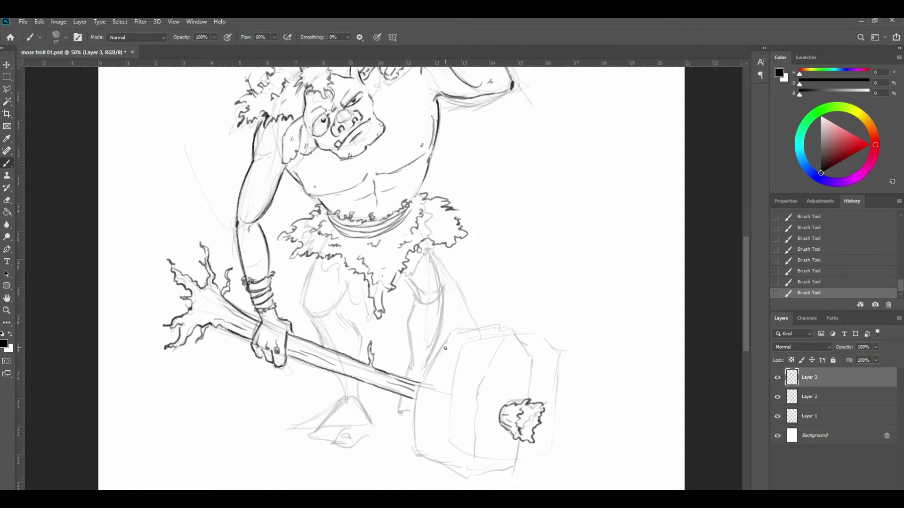
# Ink the outer contour of the stone hammer head and the rough edge dividing its side from its front face.
pyautogui.moveTo(447, 338)
pyautogui.mouseDown()
pyautogui.moveTo(415, 396)
pyautogui.moveTo(417, 455)
pyautogui.mouseUp()
pyautogui.moveTo(447, 338)
pyautogui.mouseDown()
pyautogui.moveTo(512, 331)
pyautogui.moveTo(534, 364)
pyautogui.mouseUp()
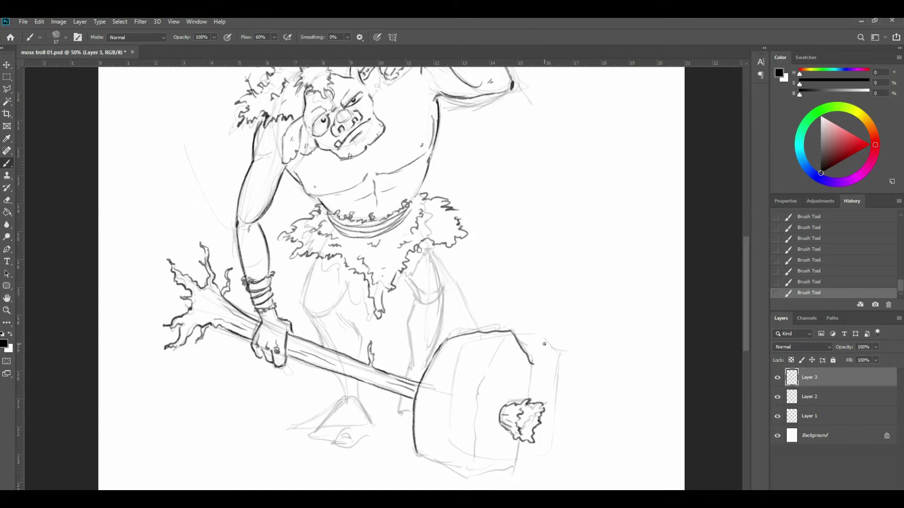
pyautogui.moveTo(534, 365); pyautogui.dragTo(529, 401)
pyautogui.moveTo(520, 439); pyautogui.dragTo(516, 465)
pyautogui.moveTo(421, 455)
pyautogui.mouseDown()
pyautogui.moveTo(449, 471)
pyautogui.moveTo(487, 468)
pyautogui.moveTo(464, 476)
pyautogui.moveTo(517, 461)
pyautogui.mouseUp()
pyautogui.moveTo(505, 340)
pyautogui.mouseDown()
pyautogui.moveTo(478, 389)
pyautogui.moveTo(492, 367)
pyautogui.moveTo(470, 467)
pyautogui.mouseUp()
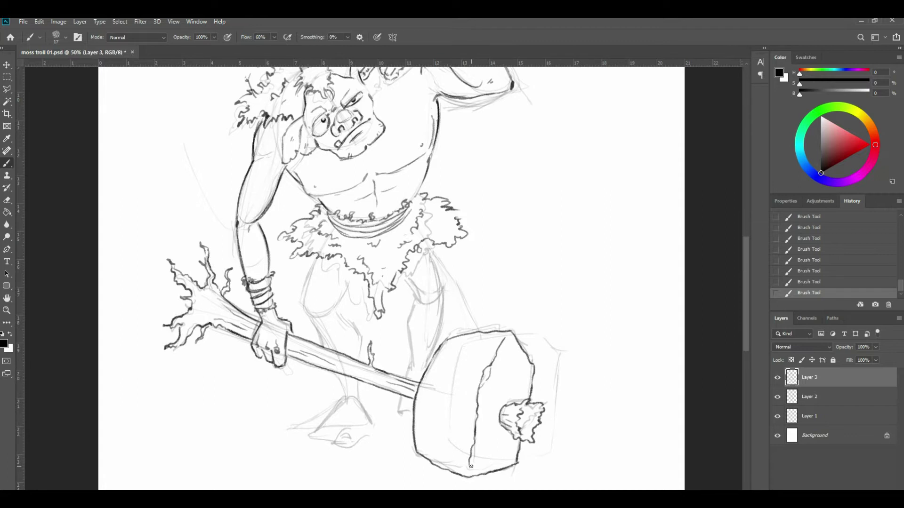
# Add small cracks and chips to the hammer head and check the line art with Layers 1 and 2 hidden and shown.
pyautogui.moveTo(433, 408); pyautogui.dragTo(434, 436)
pyautogui.moveTo(518, 367); pyautogui.dragTo(523, 373)
pyautogui.moveTo(491, 435); pyautogui.dragTo(493, 443)
pyautogui.moveTo(746, 298); pyautogui.dragTo(744, 296)
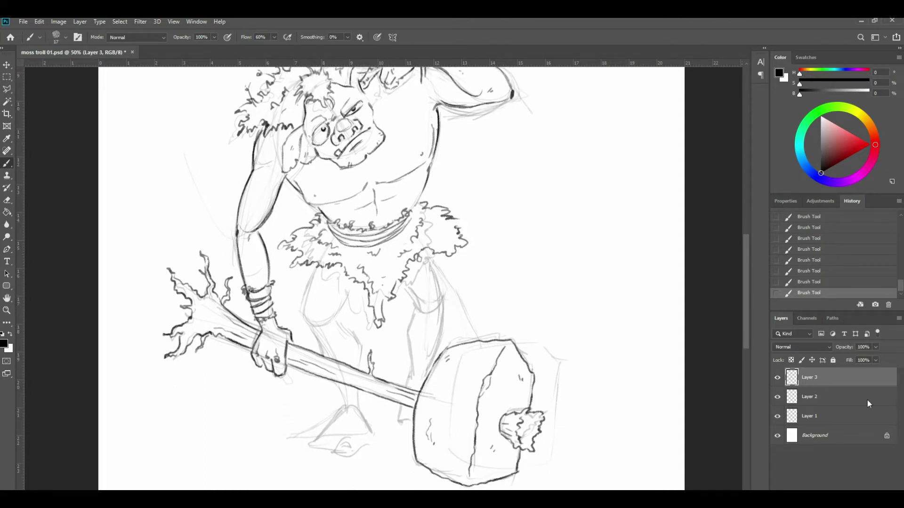
pyautogui.moveTo(777, 399); pyautogui.dragTo(777, 417)
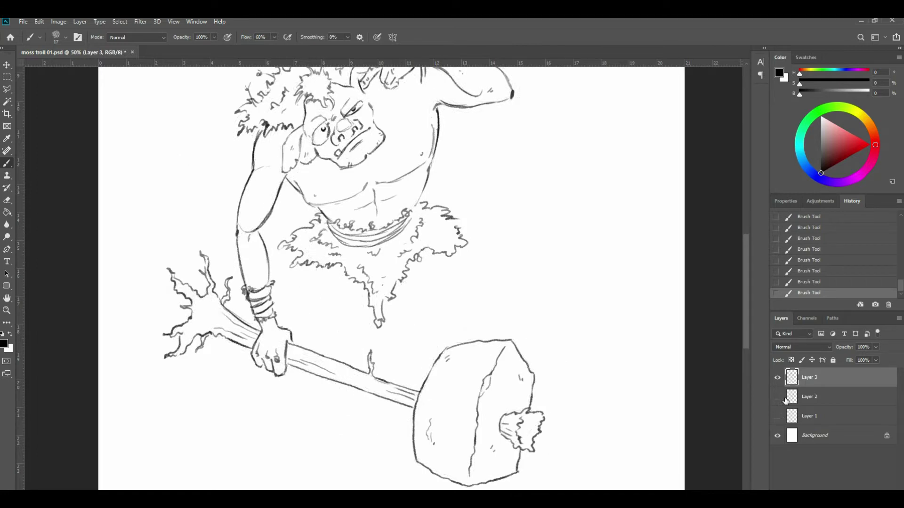
pyautogui.moveTo(746, 275)
pyautogui.mouseDown()
pyautogui.moveTo(745, 247)
pyautogui.moveTo(743, 270)
pyautogui.mouseUp()
pyautogui.moveTo(778, 398); pyautogui.dragTo(776, 419)
pyautogui.click(776, 418)
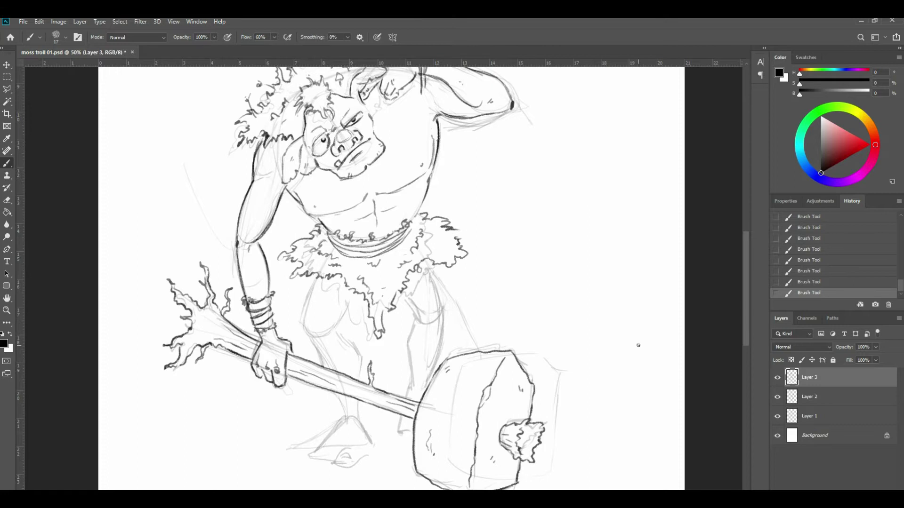
# Hide Layers 1 and 2 and add a new layer between Layer 2 and Layer 3.
pyautogui.moveTo(778, 398); pyautogui.dragTo(777, 417)
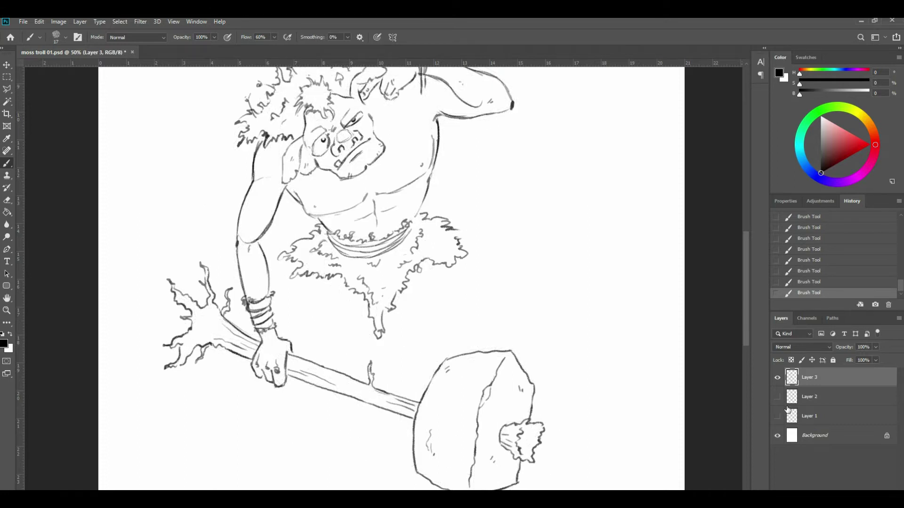
pyautogui.click(840, 401)
pyautogui.hotkey('ctrl', 'shift', 'alt', 'n')
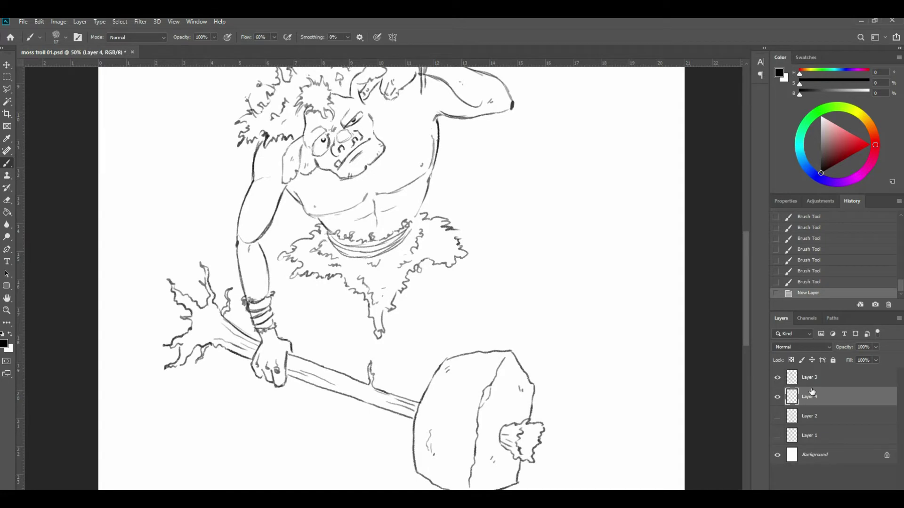
pyautogui.hotkey('ctrl', '-')
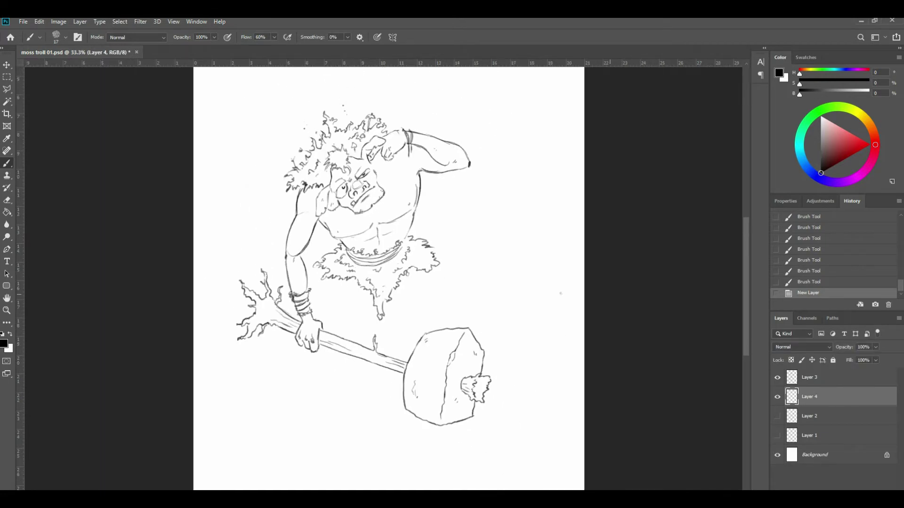
# Sketch light guide lines on Layer 4 for the outer thighs of both legs and the shin below the gripping hand.
pyautogui.moveTo(335, 286); pyautogui.dragTo(324, 314)
pyautogui.moveTo(336, 286); pyautogui.dragTo(324, 317)
pyautogui.moveTo(336, 284)
pyautogui.mouseDown()
pyautogui.moveTo(323, 318)
pyautogui.moveTo(327, 308)
pyautogui.mouseUp()
pyautogui.moveTo(317, 352); pyautogui.dragTo(324, 398)
pyautogui.moveTo(413, 282); pyautogui.dragTo(426, 326)
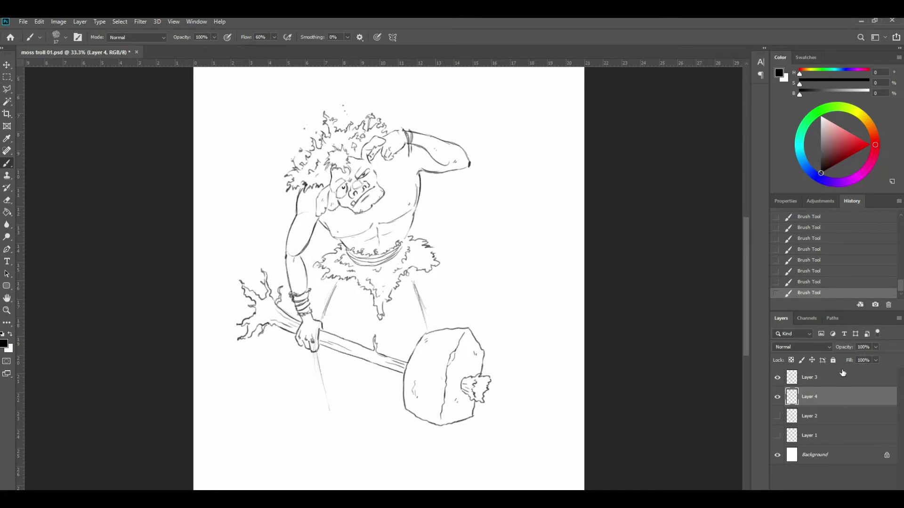
# Ink the outer thigh of the leg behind the handle on Layer 3 and compare it with earlier history states.
pyautogui.click(832, 381)
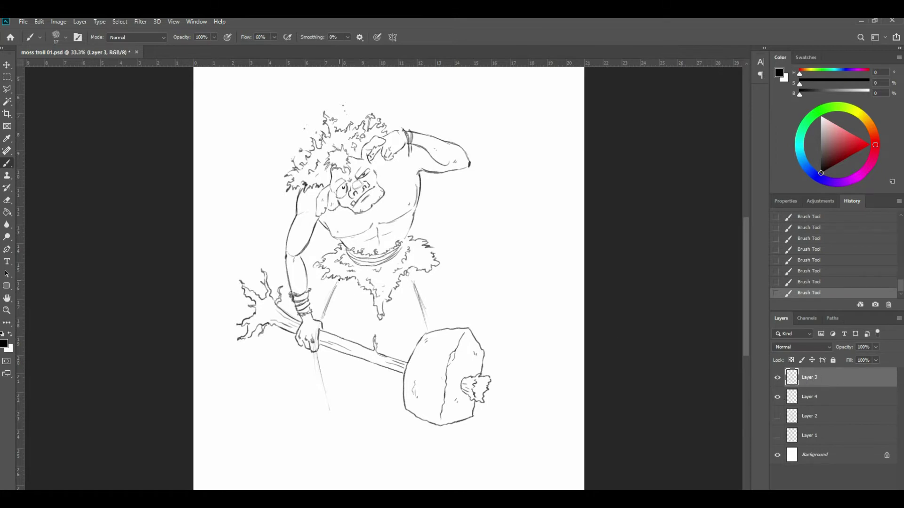
pyautogui.moveTo(325, 314)
pyautogui.mouseDown()
pyautogui.moveTo(336, 284)
pyautogui.moveTo(319, 331)
pyautogui.mouseUp()
pyautogui.click(825, 271)
pyautogui.click(828, 262)
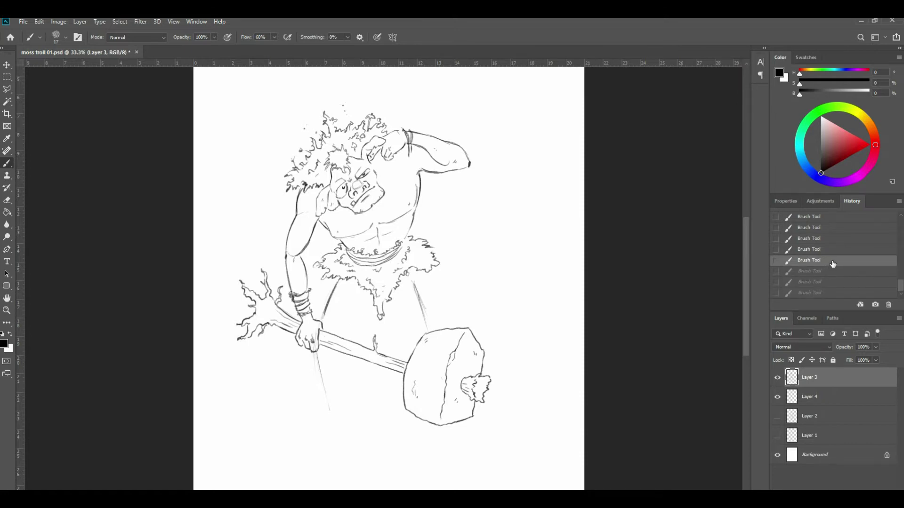
pyautogui.hotkey('ctrl', 'shift', 'z')
pyautogui.hotkey('ctrl', 'shift', 'z')
pyautogui.hotkey('ctrl', 'shift', 'z')
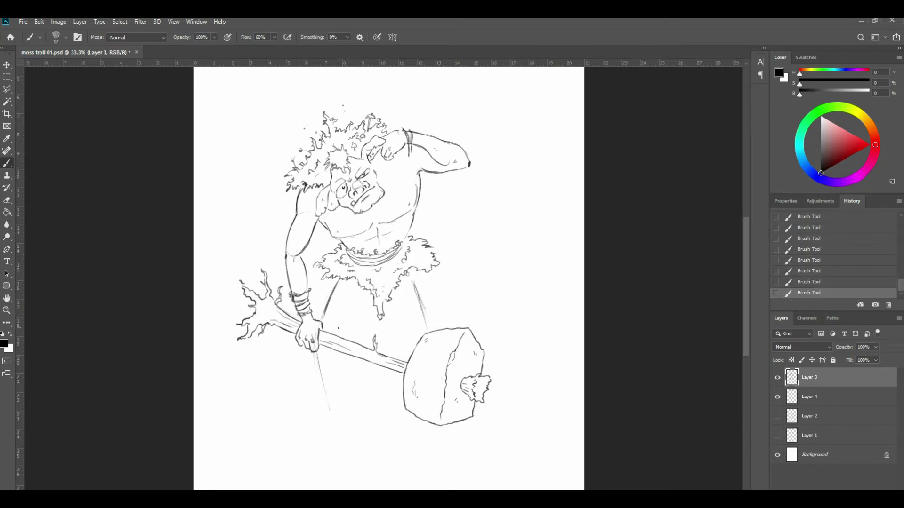
# Ink the inner thigh, calf contours and bare foot of the leg behind the hammer handle.
pyautogui.moveTo(338, 330)
pyautogui.mouseDown()
pyautogui.moveTo(362, 293)
pyautogui.moveTo(338, 328)
pyautogui.mouseUp()
pyautogui.moveTo(318, 361); pyautogui.dragTo(325, 389)
pyautogui.moveTo(336, 351)
pyautogui.mouseDown()
pyautogui.moveTo(340, 406)
pyautogui.moveTo(329, 404)
pyautogui.mouseUp()
pyautogui.moveTo(341, 409)
pyautogui.mouseDown()
pyautogui.moveTo(345, 416)
pyautogui.moveTo(320, 415)
pyautogui.moveTo(315, 426)
pyautogui.moveTo(328, 429)
pyautogui.mouseUp()
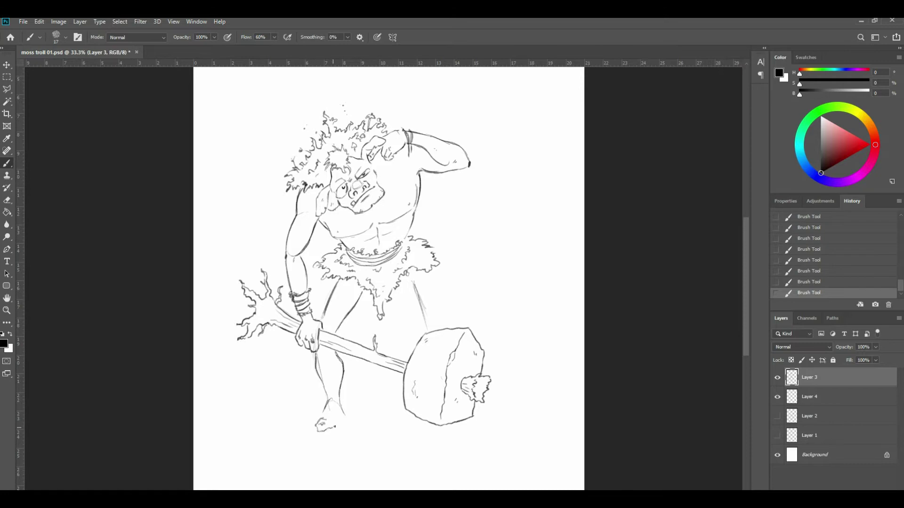
pyautogui.moveTo(340, 398)
pyautogui.mouseDown()
pyautogui.moveTo(344, 423)
pyautogui.moveTo(340, 400)
pyautogui.moveTo(309, 429)
pyautogui.mouseUp()
# Ink both contours of the other leg from the skirt to the hammer head and hide Layer 4.
pyautogui.moveTo(393, 294); pyautogui.dragTo(411, 332)
pyautogui.moveTo(410, 277)
pyautogui.mouseDown()
pyautogui.moveTo(425, 322)
pyautogui.moveTo(404, 358)
pyautogui.mouseUp()
pyautogui.click(778, 396)
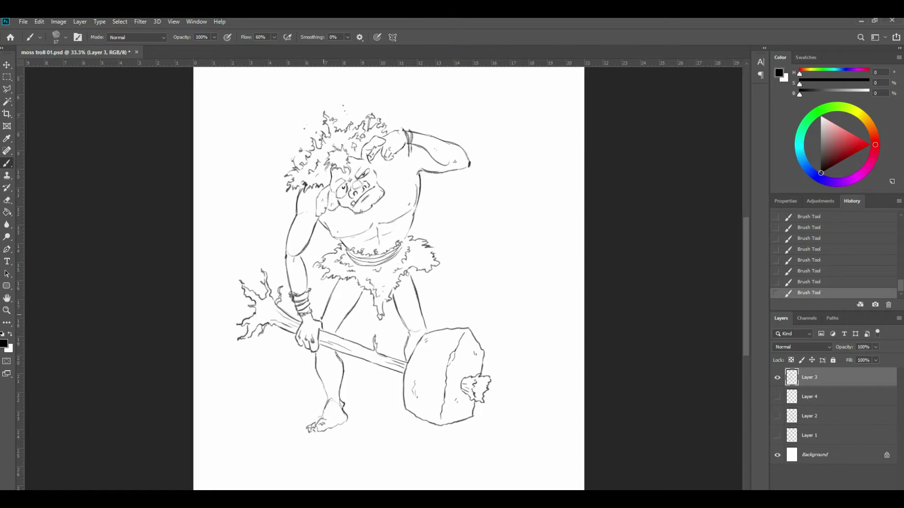
# Ink wrapped bands around the shin between the calf and the ankle of the leg behind the handle.
pyautogui.moveTo(317, 371)
pyautogui.mouseDown()
pyautogui.moveTo(335, 377)
pyautogui.moveTo(332, 386)
pyautogui.moveTo(344, 374)
pyautogui.mouseUp()
pyautogui.moveTo(323, 386)
pyautogui.mouseDown()
pyautogui.moveTo(337, 381)
pyautogui.moveTo(340, 391)
pyautogui.mouseUp()
pyautogui.moveTo(329, 401)
pyautogui.mouseDown()
pyautogui.moveTo(344, 393)
pyautogui.moveTo(317, 378)
pyautogui.moveTo(344, 374)
pyautogui.mouseUp()
pyautogui.moveTo(323, 404); pyautogui.dragTo(341, 398)
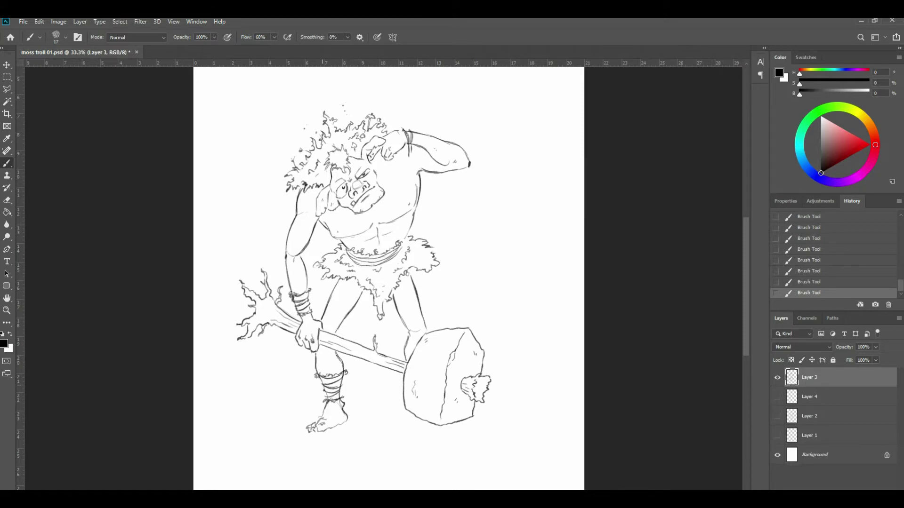
# Ink wrapped bands around the leg above the hammer head and clean up their edges with the Eraser.
pyautogui.moveTo(399, 302)
pyautogui.mouseDown()
pyautogui.moveTo(417, 288)
pyautogui.moveTo(401, 318)
pyautogui.moveTo(417, 297)
pyautogui.moveTo(420, 313)
pyautogui.mouseUp()
pyautogui.moveTo(406, 326)
pyautogui.mouseDown()
pyautogui.moveTo(423, 313)
pyautogui.moveTo(394, 311)
pyautogui.mouseUp()
pyautogui.moveTo(394, 314); pyautogui.dragTo(395, 309)
pyautogui.moveTo(395, 314); pyautogui.dragTo(393, 310)
pyautogui.moveTo(393, 314); pyautogui.dragTo(393, 311)
pyautogui.hotkey('ctrl', 'shift', 'z')
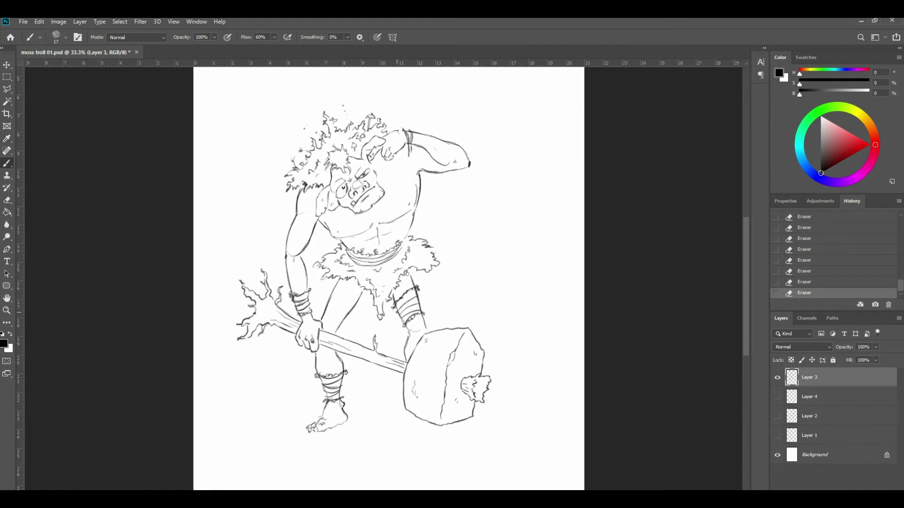
pyautogui.hotkey('ctrl', 'shift', 'z')
pyautogui.hotkey('ctrl', 'shift', 'z')
# Erase the inked foot below the wrapped ankle, and make Layer 4 visible and active.
pyautogui.moveTo(519, 261)
pyautogui.mouseDown()
pyautogui.moveTo(521, 289)
pyautogui.moveTo(528, 267)
pyautogui.mouseUp()
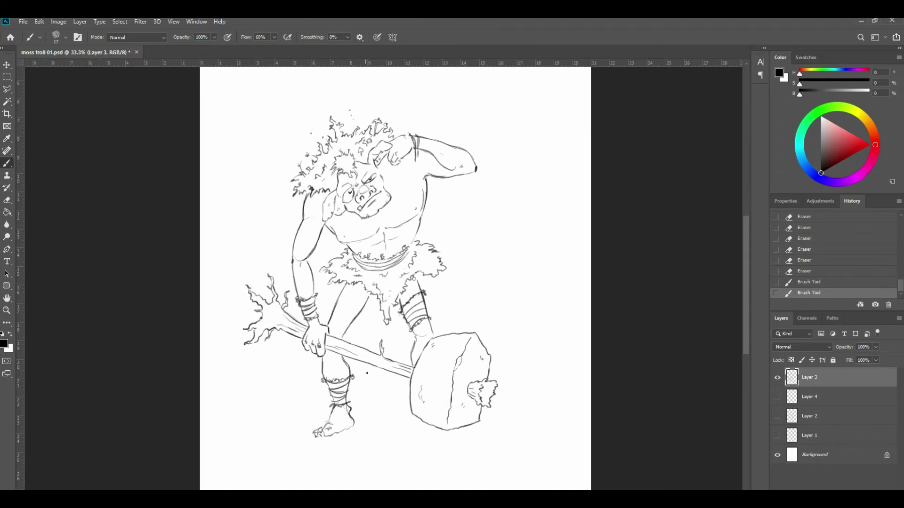
pyautogui.press('e')
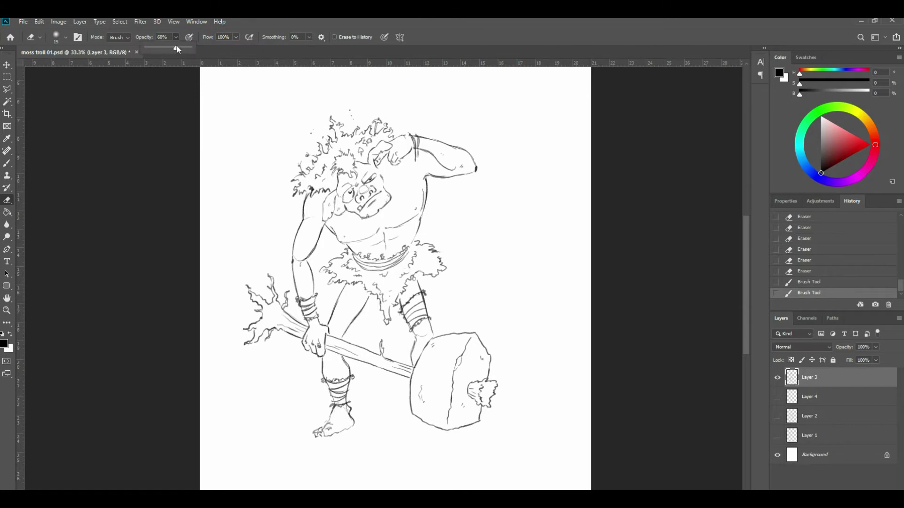
pyautogui.moveTo(321, 437); pyautogui.dragTo(317, 433)
pyautogui.click(173, 39)
pyautogui.moveTo(328, 432)
pyautogui.mouseDown()
pyautogui.moveTo(315, 434)
pyautogui.moveTo(331, 426)
pyautogui.moveTo(313, 421)
pyautogui.mouseUp()
pyautogui.rightClick(329, 427)
pyautogui.moveTo(329, 425); pyautogui.dragTo(339, 423)
pyautogui.click(312, 418)
pyautogui.press('b')
pyautogui.click(777, 397)
pyautogui.click(839, 402)
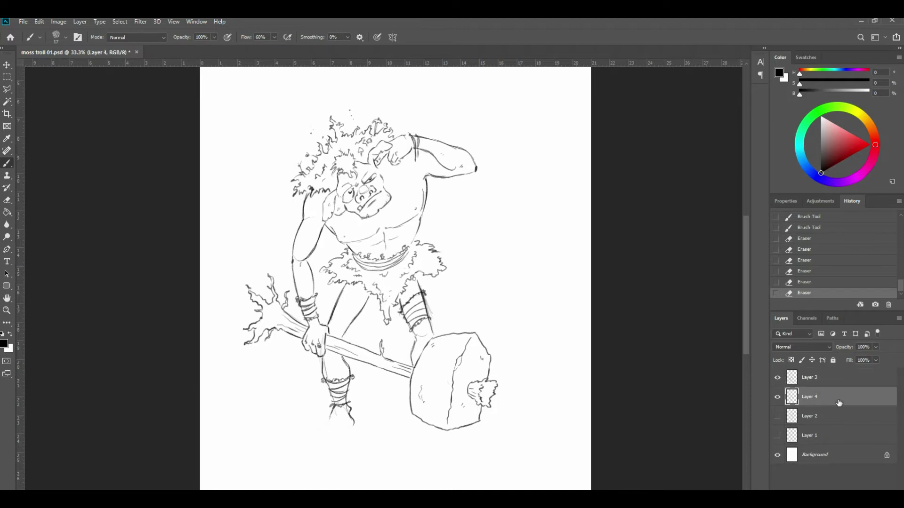
# Sketch a new foot in side-facing outline below the wrapped ankle on Layer 4.
pyautogui.moveTo(336, 407); pyautogui.dragTo(325, 417)
pyautogui.moveTo(333, 410); pyautogui.dragTo(309, 427)
pyautogui.moveTo(334, 408)
pyautogui.mouseDown()
pyautogui.moveTo(303, 427)
pyautogui.moveTo(321, 431)
pyautogui.moveTo(302, 434)
pyautogui.moveTo(354, 427)
pyautogui.mouseUp()
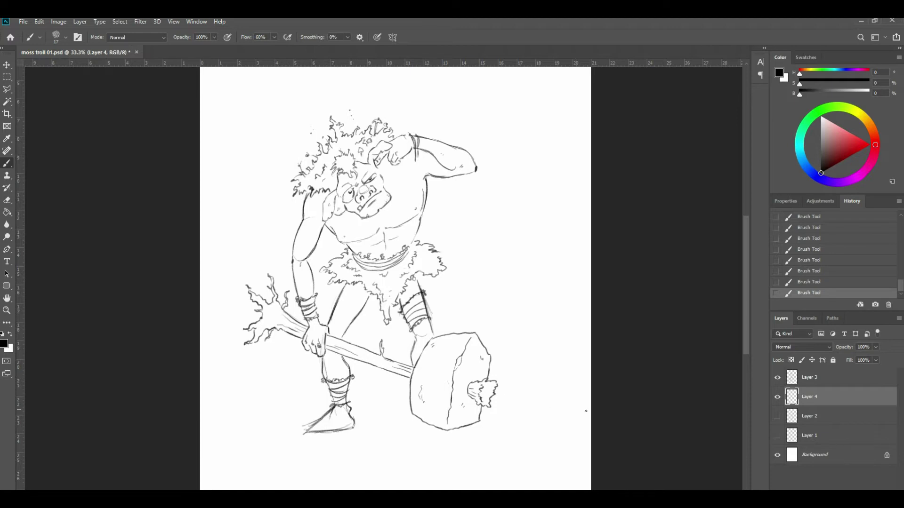
# Lower the opacity of Layer 4 to fade the foot sketch, and make Layer 3 active.
pyautogui.click(806, 379)
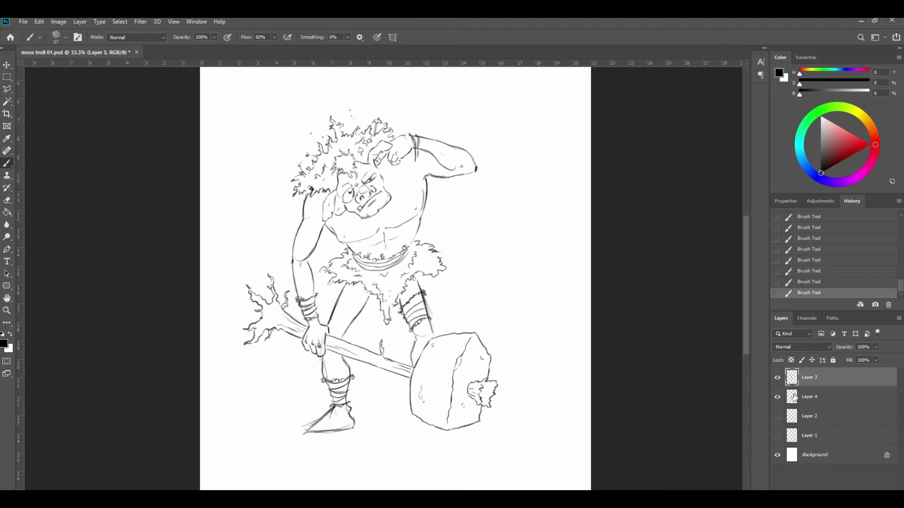
pyautogui.click(828, 398)
pyautogui.click(874, 347)
pyautogui.moveTo(857, 355); pyautogui.dragTo(853, 355)
pyautogui.click(842, 383)
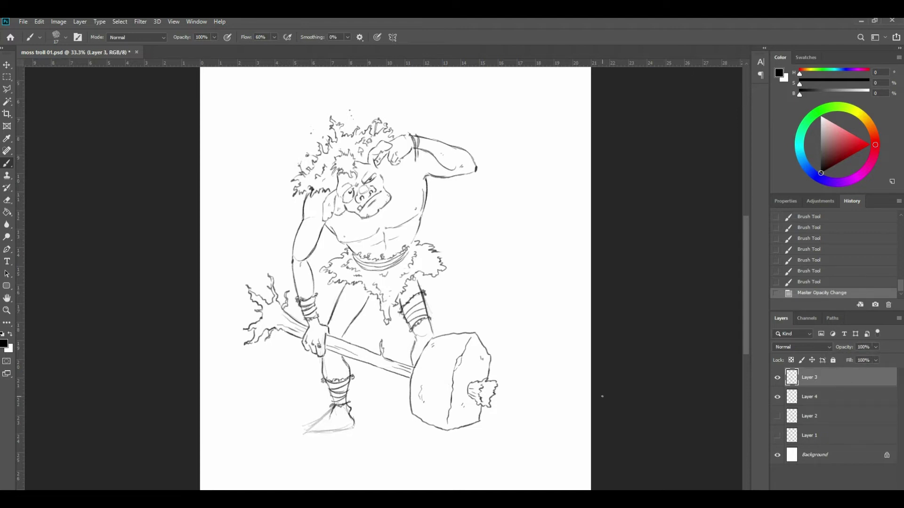
# Ink the foot with its toes over the faded sketch on Layer 3, and hide Layer 4.
pyautogui.moveTo(331, 423); pyautogui.dragTo(325, 426)
pyautogui.moveTo(326, 426); pyautogui.dragTo(324, 429)
pyautogui.moveTo(325, 429); pyautogui.dragTo(331, 433)
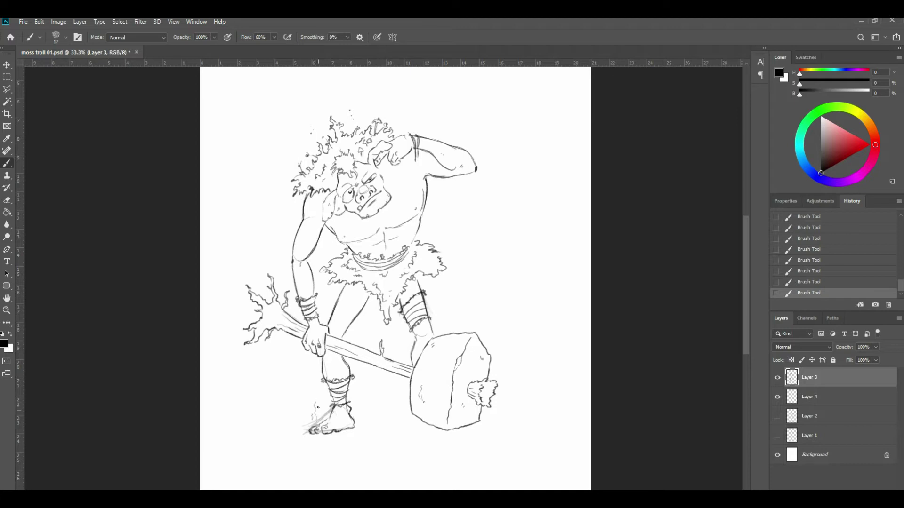
pyautogui.click(778, 398)
pyautogui.moveTo(539, 276)
pyautogui.mouseDown()
pyautogui.moveTo(535, 329)
pyautogui.moveTo(549, 284)
pyautogui.mouseUp()
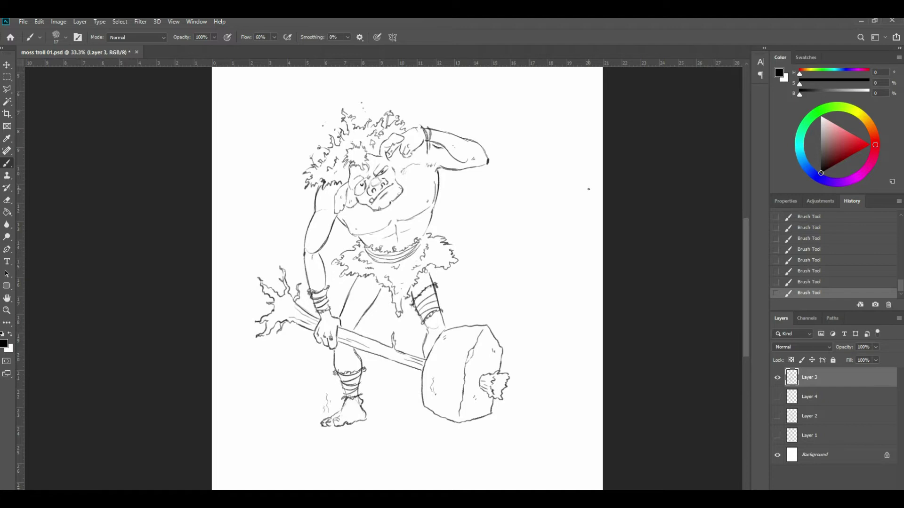
pyautogui.moveTo(515, 239)
pyautogui.mouseDown()
pyautogui.moveTo(511, 250)
pyautogui.moveTo(518, 207)
pyautogui.moveTo(515, 242)
pyautogui.moveTo(516, 228)
pyautogui.mouseUp()
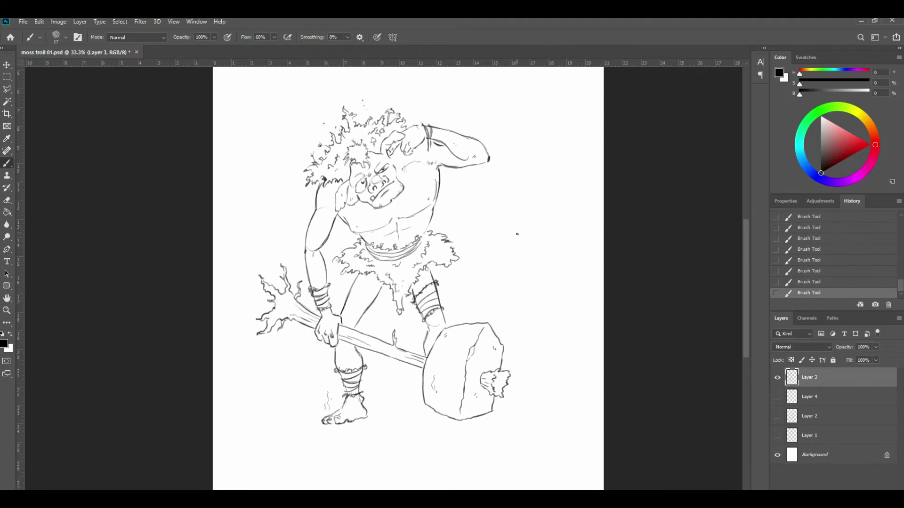
# Skew the entire line art on Layer 3 vertically by 1.71 degrees so the hammer side sits lower.
pyautogui.hotkey('ctrl', 't')
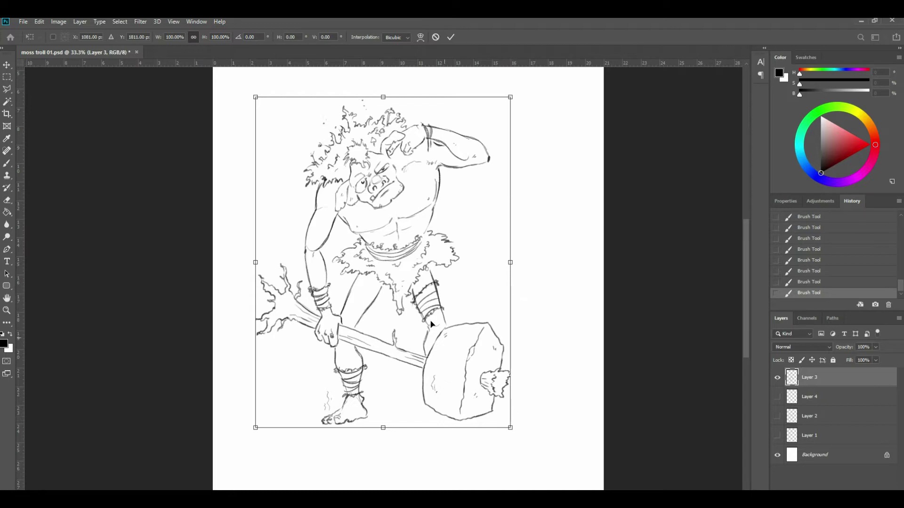
pyautogui.click(41, 22)
pyautogui.click(40, 21)
pyautogui.click(40, 22)
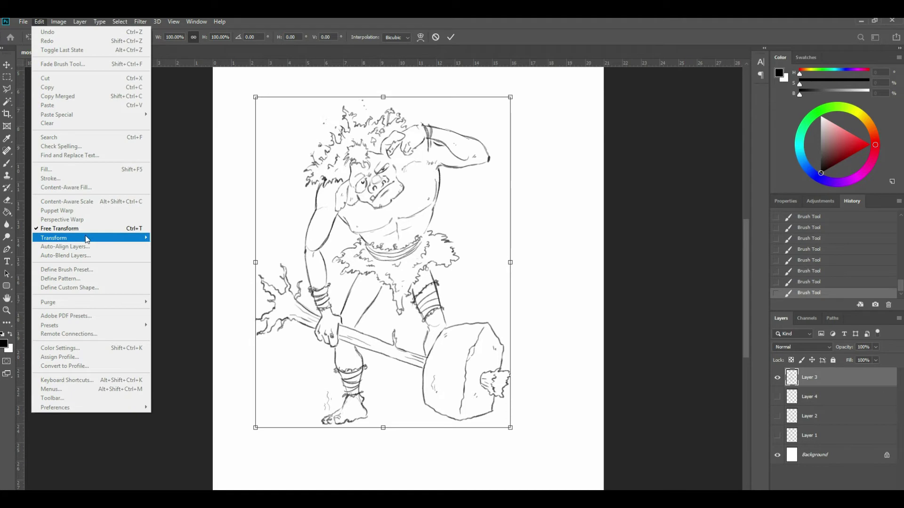
pyautogui.moveTo(86, 238)
pyautogui.click(193, 281)
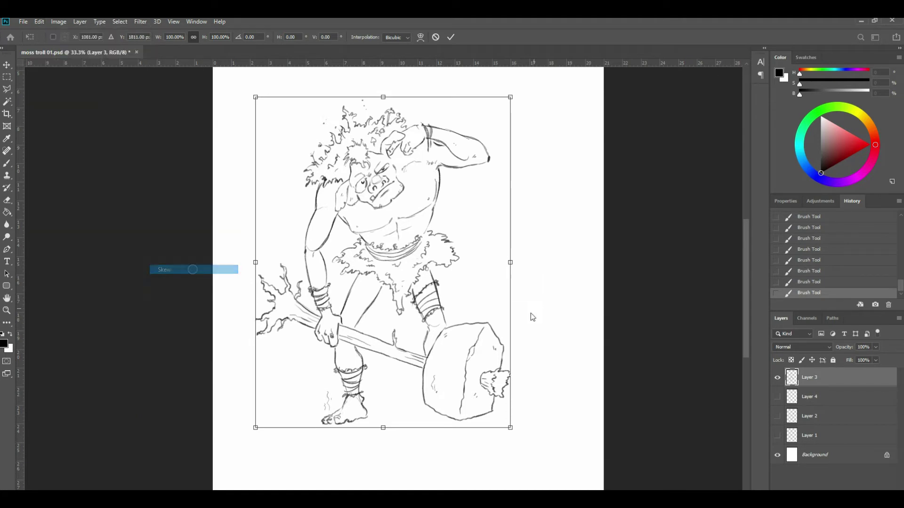
pyautogui.moveTo(512, 300); pyautogui.dragTo(509, 284)
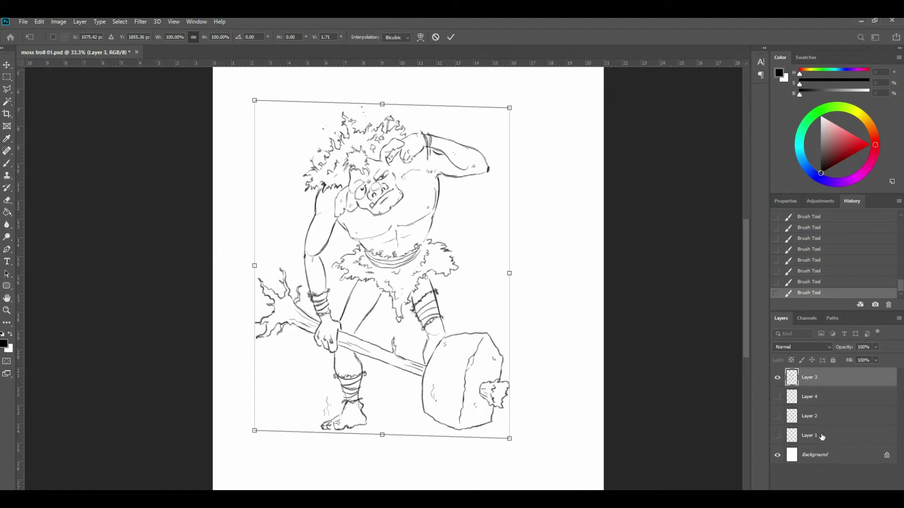
pyautogui.press('Return')
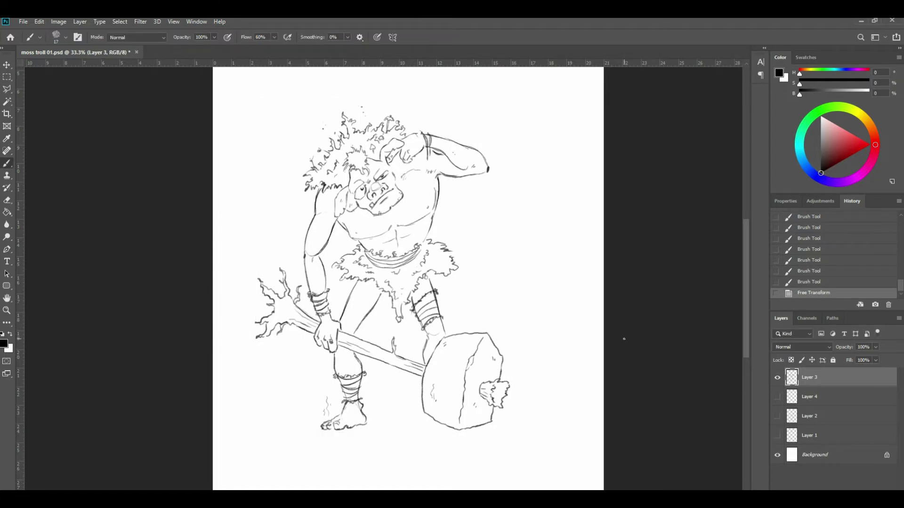
# Rename Layer 3, which holds the line art, as "lnie".
pyautogui.click(835, 397)
pyautogui.doubleClick(816, 379)
pyautogui.write('lnie')
pyautogui.press('Return')
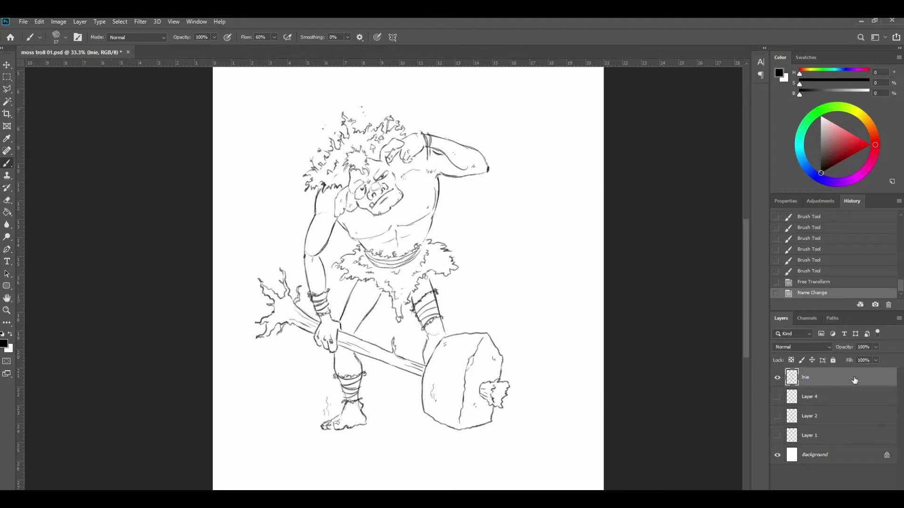
# Add a new layer directly beneath the line art and name it "flat".
pyautogui.click(839, 397)
pyautogui.hotkey('ctrl', 'shift', 'alt', 'n')
pyautogui.doubleClick(818, 397)
pyautogui.write('flat')
pyautogui.press('Return')
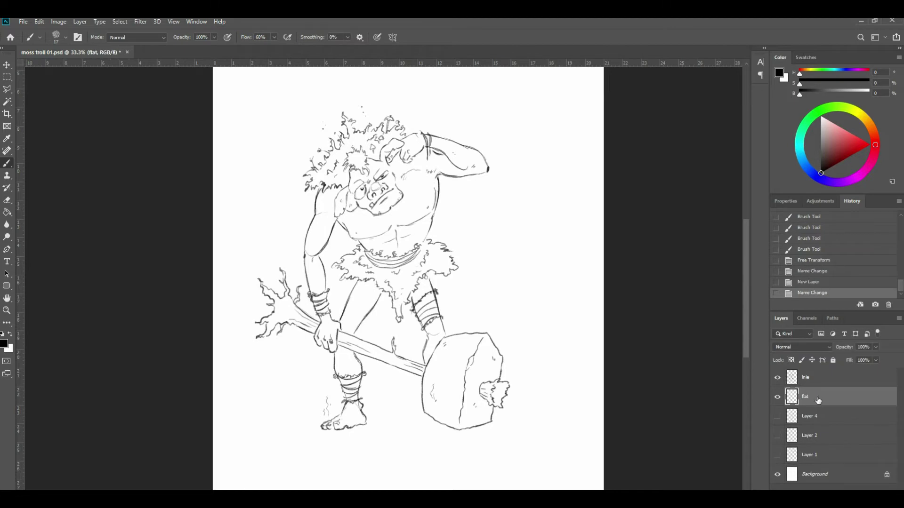
# Set the foreground color to a muted grey-teal with H 176, S 16 and B 55 for the skin.
pyautogui.click(5, 344)
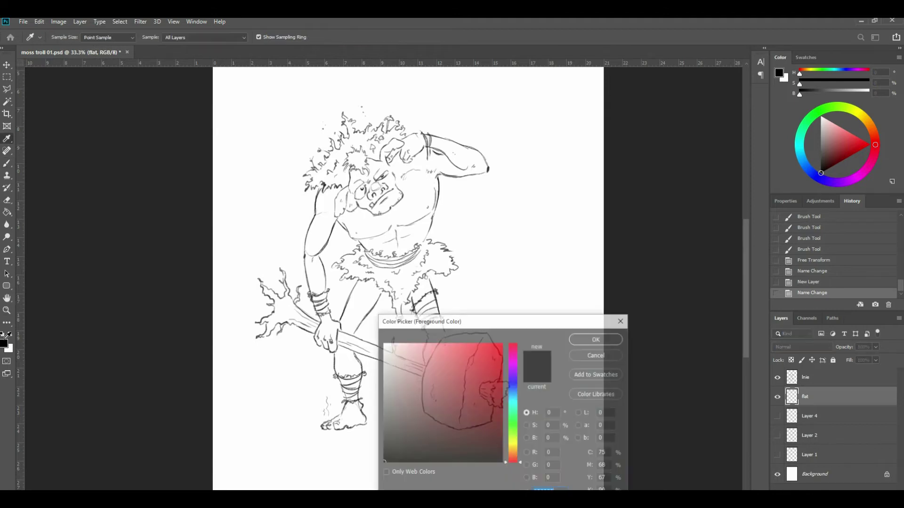
pyautogui.click(521, 424)
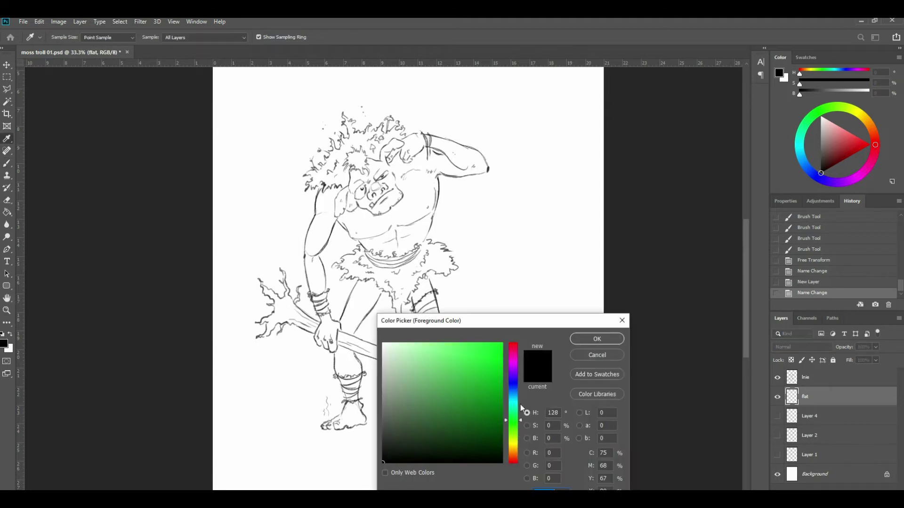
pyautogui.click(520, 407)
pyautogui.moveTo(394, 393)
pyautogui.mouseDown()
pyautogui.moveTo(404, 417)
pyautogui.moveTo(402, 398)
pyautogui.mouseUp()
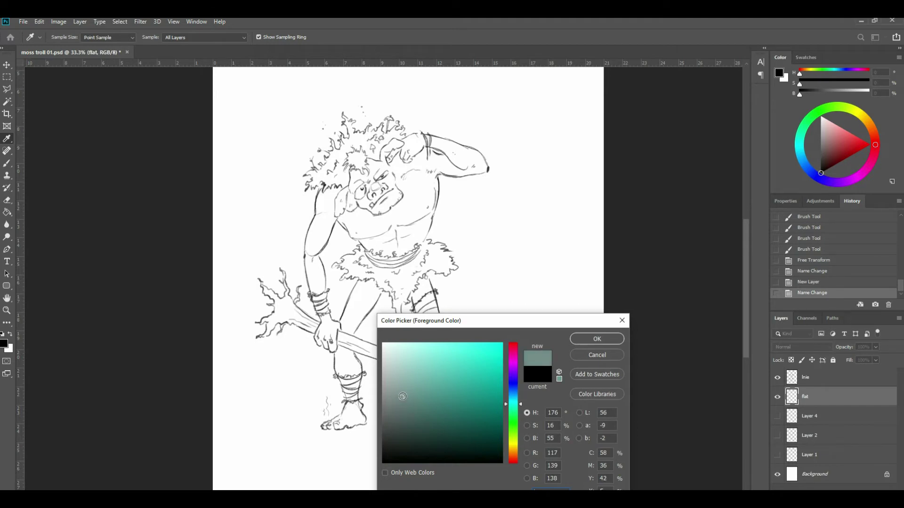
pyautogui.click(598, 339)
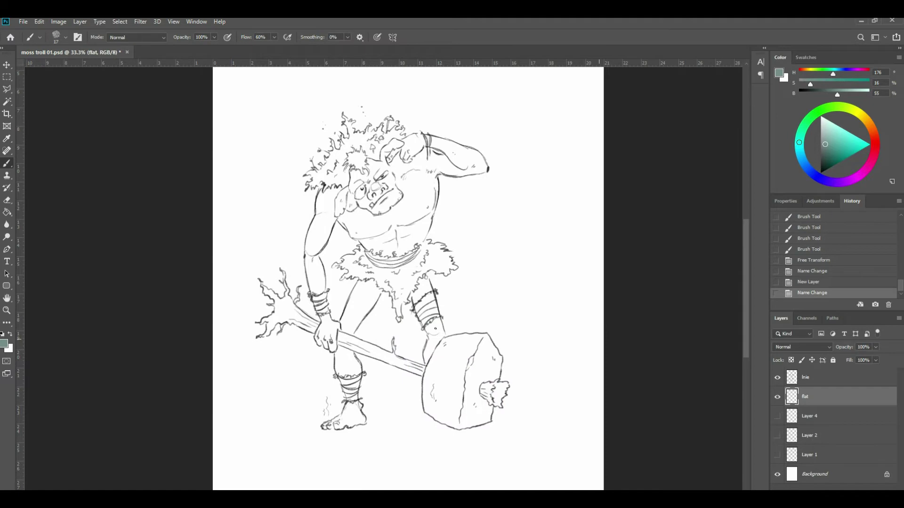
# Set the brush size to 47 px and paint flat skin color over the face, lowered arm, hand and much of the torso.
pyautogui.click(65, 37)
pyautogui.click(66, 69)
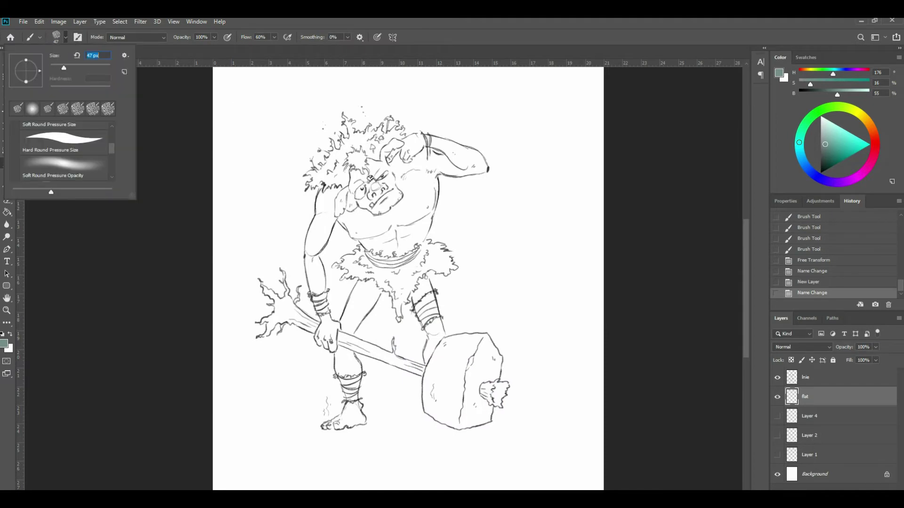
pyautogui.click(326, 189)
pyautogui.moveTo(325, 193)
pyautogui.mouseDown()
pyautogui.moveTo(347, 181)
pyautogui.moveTo(318, 221)
pyautogui.moveTo(363, 187)
pyautogui.mouseUp()
pyautogui.moveTo(361, 154)
pyautogui.mouseDown()
pyautogui.moveTo(337, 191)
pyautogui.moveTo(379, 155)
pyautogui.moveTo(362, 184)
pyautogui.moveTo(387, 167)
pyautogui.moveTo(355, 213)
pyautogui.moveTo(342, 216)
pyautogui.moveTo(353, 239)
pyautogui.moveTo(318, 250)
pyautogui.mouseUp()
pyautogui.moveTo(334, 219)
pyautogui.mouseDown()
pyautogui.moveTo(319, 250)
pyautogui.moveTo(311, 217)
pyautogui.moveTo(306, 254)
pyautogui.moveTo(311, 294)
pyautogui.moveTo(322, 268)
pyautogui.moveTo(328, 311)
pyautogui.moveTo(320, 335)
pyautogui.moveTo(334, 339)
pyautogui.mouseUp()
pyautogui.moveTo(360, 209)
pyautogui.mouseDown()
pyautogui.moveTo(391, 183)
pyautogui.moveTo(351, 235)
pyautogui.moveTo(392, 204)
pyautogui.moveTo(362, 235)
pyautogui.moveTo(405, 213)
pyautogui.moveTo(374, 257)
pyautogui.moveTo(416, 221)
pyautogui.moveTo(389, 265)
pyautogui.moveTo(424, 233)
pyautogui.mouseUp()
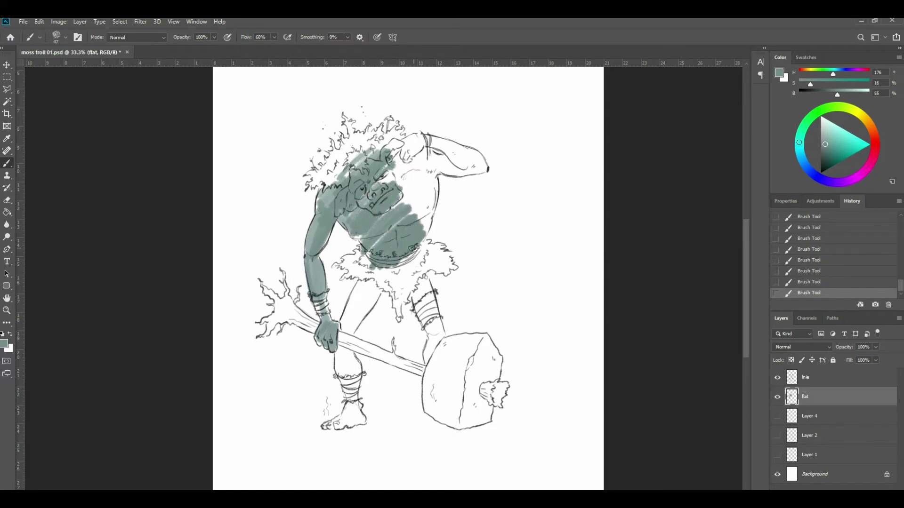
# Paint flat skin color over the raised arm and hand and the remaining side of the chest.
pyautogui.moveTo(403, 154)
pyautogui.mouseDown()
pyautogui.moveTo(381, 196)
pyautogui.moveTo(419, 162)
pyautogui.moveTo(408, 187)
pyautogui.moveTo(428, 169)
pyautogui.moveTo(408, 226)
pyautogui.moveTo(432, 184)
pyautogui.moveTo(424, 228)
pyautogui.moveTo(433, 157)
pyautogui.moveTo(430, 170)
pyautogui.moveTo(444, 166)
pyautogui.moveTo(439, 173)
pyautogui.moveTo(461, 163)
pyautogui.mouseUp()
pyautogui.rightClick(469, 161)
pyautogui.click(399, 145)
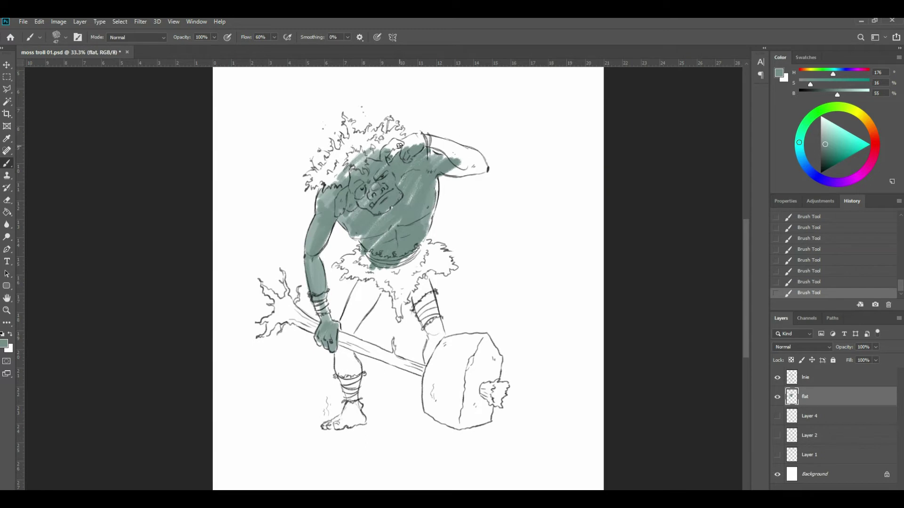
pyautogui.moveTo(404, 142)
pyautogui.mouseDown()
pyautogui.moveTo(424, 135)
pyautogui.moveTo(398, 146)
pyautogui.moveTo(441, 140)
pyautogui.moveTo(461, 164)
pyautogui.moveTo(443, 149)
pyautogui.moveTo(484, 167)
pyautogui.moveTo(467, 150)
pyautogui.moveTo(446, 164)
pyautogui.moveTo(465, 170)
pyautogui.moveTo(446, 174)
pyautogui.moveTo(481, 167)
pyautogui.mouseUp()
pyautogui.moveTo(429, 183)
pyautogui.mouseDown()
pyautogui.moveTo(434, 210)
pyautogui.moveTo(401, 207)
pyautogui.mouseUp()
# Fill both legs and the foot with flat skin color, and cover the remaining gaps above the head and at the raised shoulder.
pyautogui.moveTo(348, 314)
pyautogui.mouseDown()
pyautogui.moveTo(364, 280)
pyautogui.moveTo(350, 315)
pyautogui.moveTo(370, 293)
pyautogui.moveTo(358, 321)
pyautogui.moveTo(381, 280)
pyautogui.mouseUp()
pyautogui.moveTo(338, 357)
pyautogui.mouseDown()
pyautogui.moveTo(343, 382)
pyautogui.moveTo(347, 351)
pyautogui.moveTo(363, 372)
pyautogui.mouseUp()
pyautogui.moveTo(334, 421)
pyautogui.mouseDown()
pyautogui.moveTo(347, 406)
pyautogui.moveTo(366, 412)
pyautogui.mouseUp()
pyautogui.moveTo(411, 292)
pyautogui.mouseDown()
pyautogui.moveTo(431, 278)
pyautogui.moveTo(426, 323)
pyautogui.moveTo(426, 313)
pyautogui.moveTo(440, 331)
pyautogui.moveTo(426, 360)
pyautogui.moveTo(441, 334)
pyautogui.mouseUp()
pyautogui.rightClick(428, 348)
pyautogui.click(425, 352)
pyautogui.rightClick(424, 353)
pyautogui.click(427, 345)
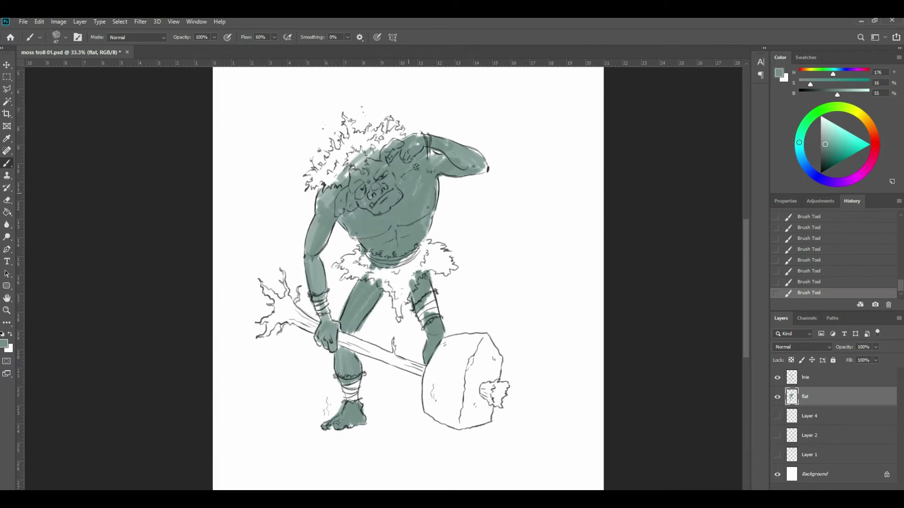
pyautogui.moveTo(370, 154)
pyautogui.mouseDown()
pyautogui.moveTo(345, 171)
pyautogui.moveTo(360, 146)
pyautogui.mouseUp()
pyautogui.moveTo(430, 150); pyautogui.dragTo(442, 159)
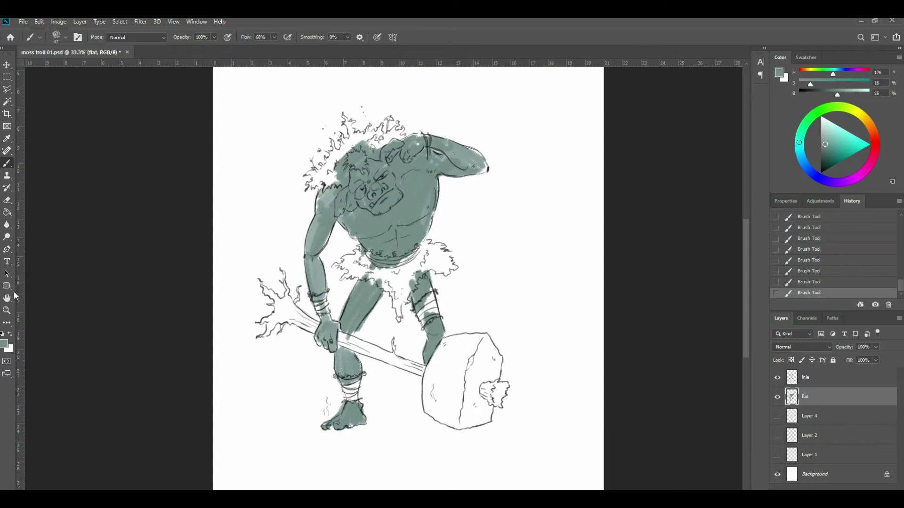
# Convert the Background to a regular layer and fill it with grey at H 165, S 2, B 64 using the Paint Bucket.
pyautogui.doubleClick(861, 476)
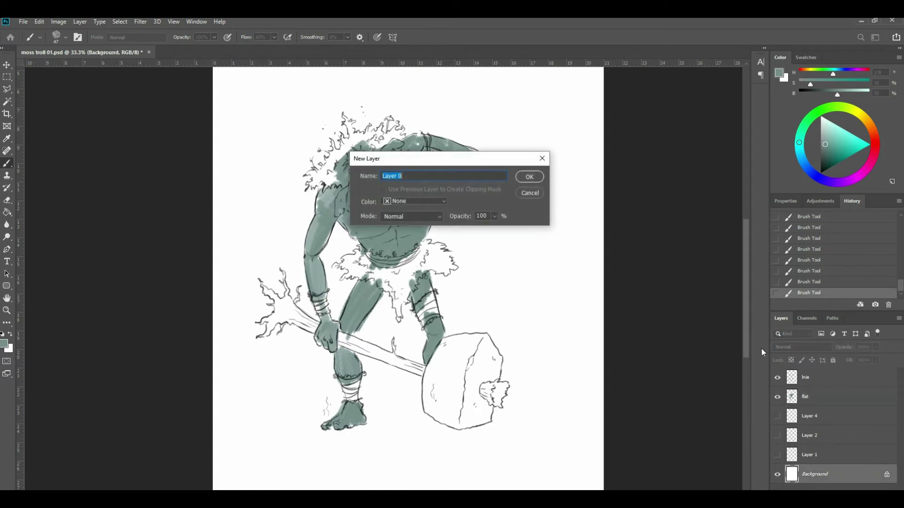
pyautogui.click(529, 177)
pyautogui.click(6, 343)
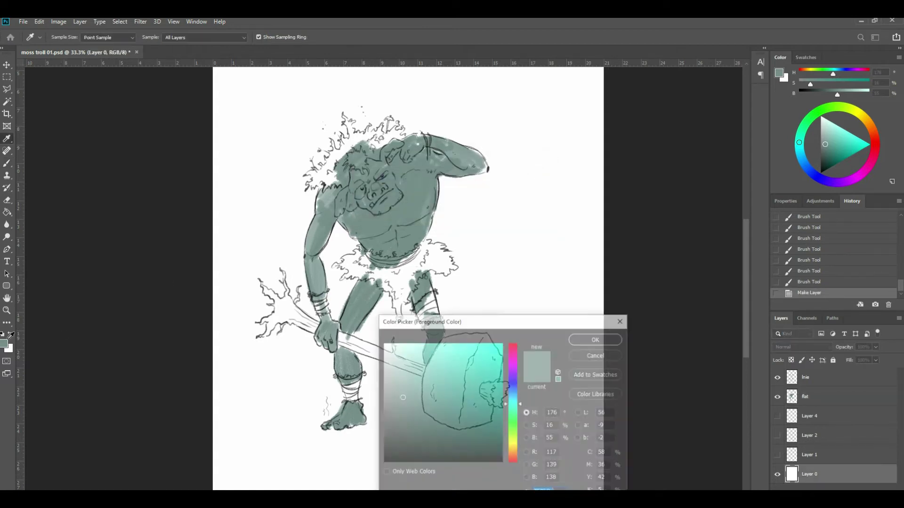
pyautogui.click(390, 376)
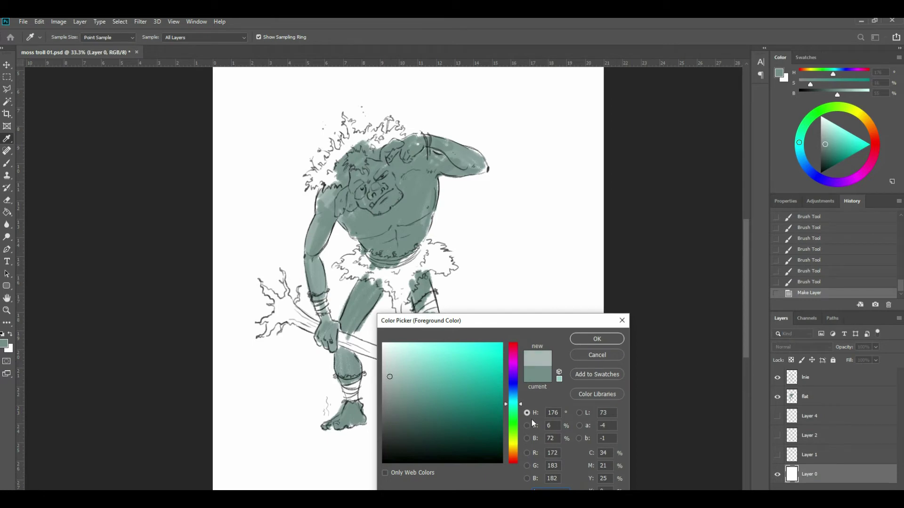
pyautogui.moveTo(519, 404); pyautogui.dragTo(519, 407)
pyautogui.moveTo(389, 378); pyautogui.dragTo(385, 386)
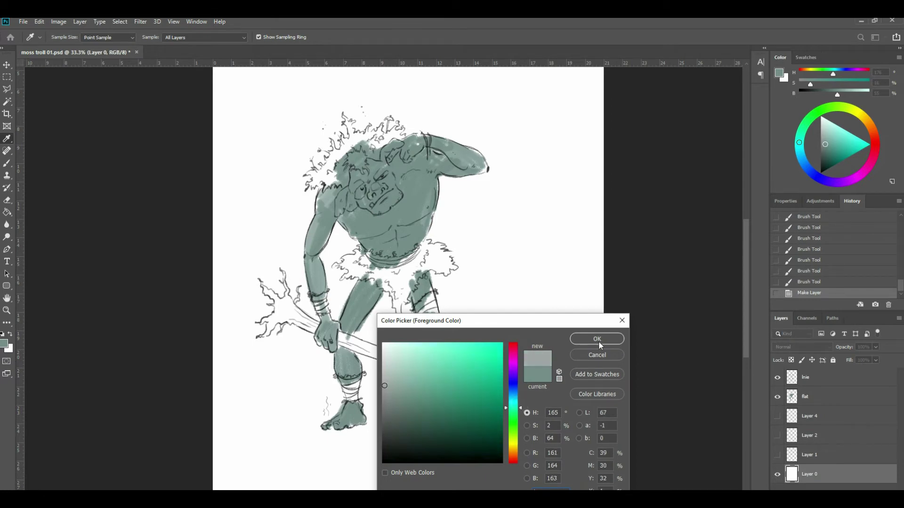
pyautogui.click(597, 339)
pyautogui.press('g')
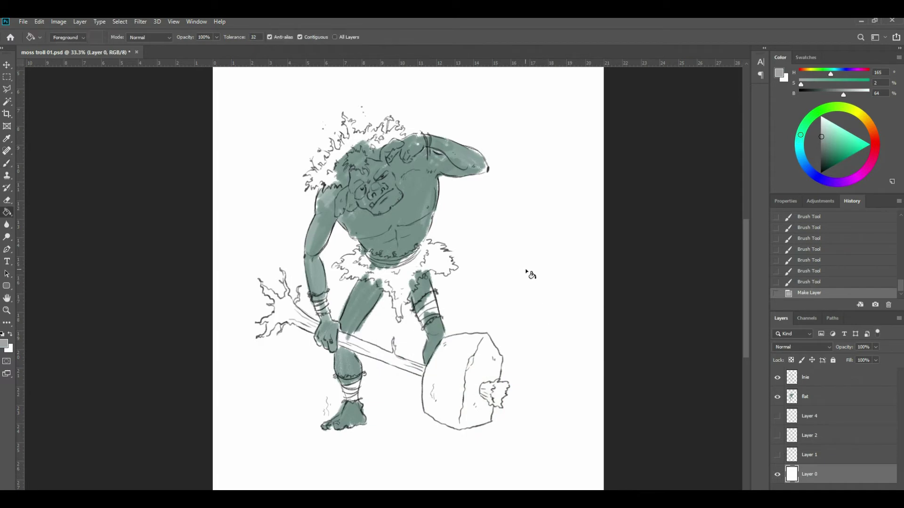
pyautogui.click(525, 270)
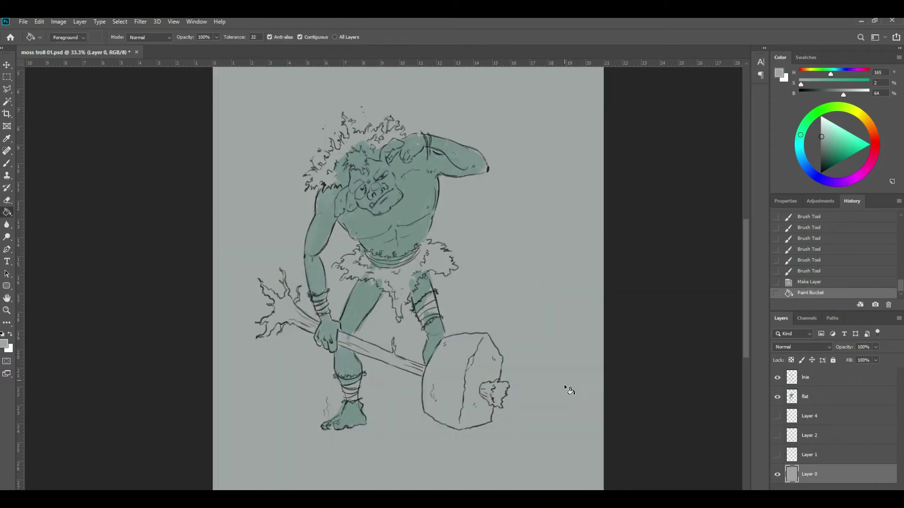
# Lock the grey-filled Layer 0 completely.
pyautogui.click(828, 396)
pyautogui.click(835, 470)
pyautogui.click(833, 360)
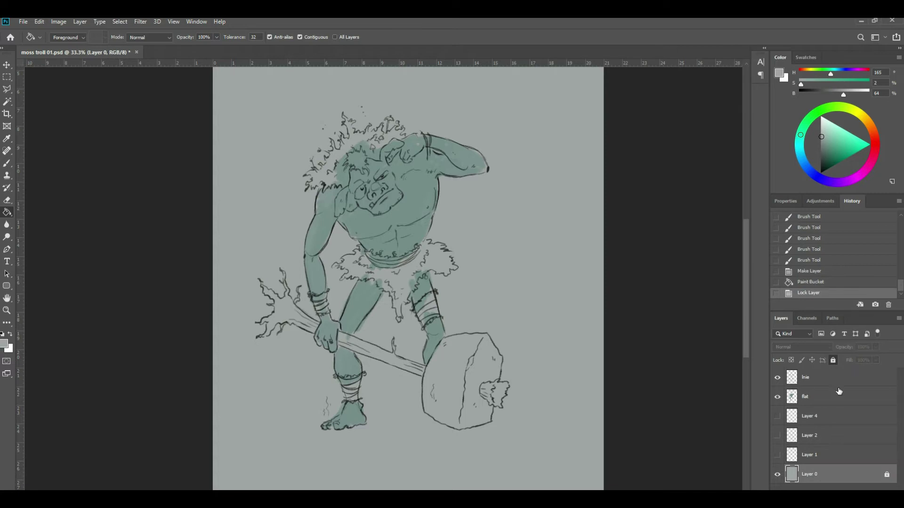
# On the flat layer, sample the skin color and darken it to H 177, S 28, B 41 for the brush.
pyautogui.click(841, 400)
pyautogui.press('i')
pyautogui.click(421, 204)
pyautogui.press('b')
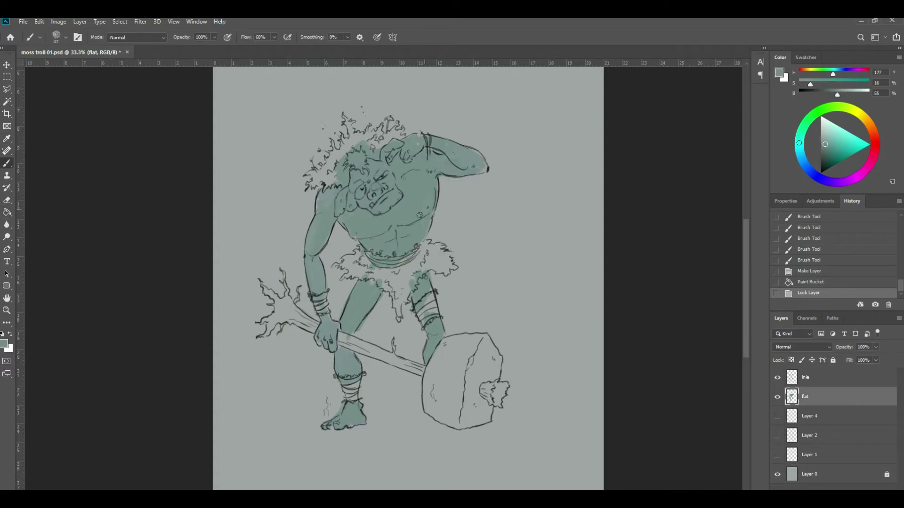
pyautogui.click(6, 347)
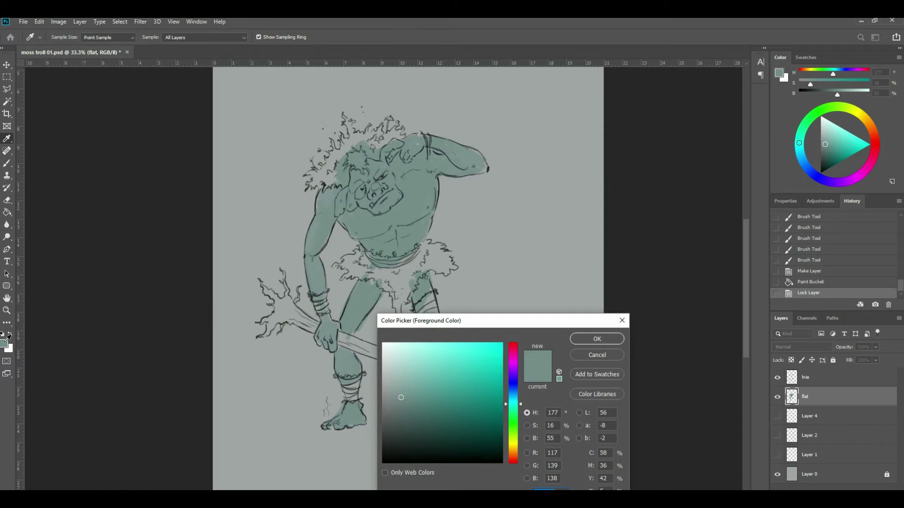
pyautogui.click(409, 407)
pyautogui.moveTo(409, 407); pyautogui.dragTo(415, 414)
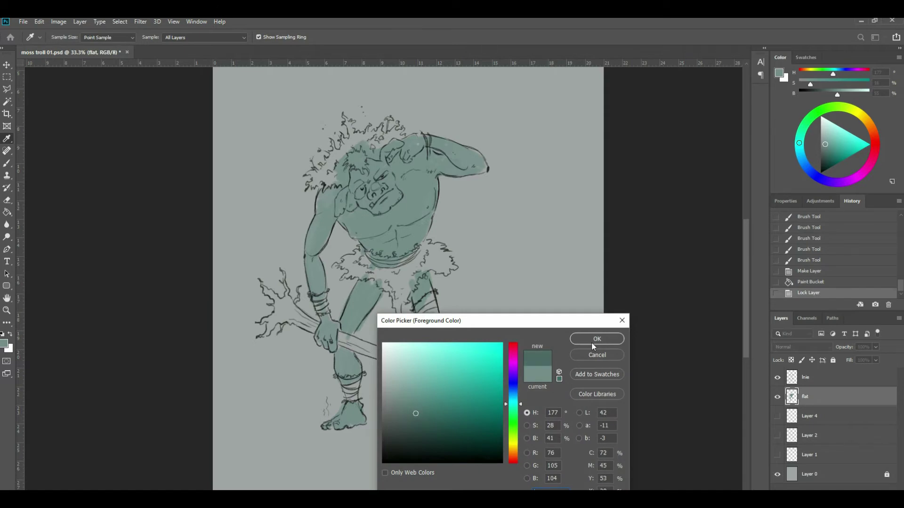
pyautogui.click(597, 339)
pyautogui.click(622, 243)
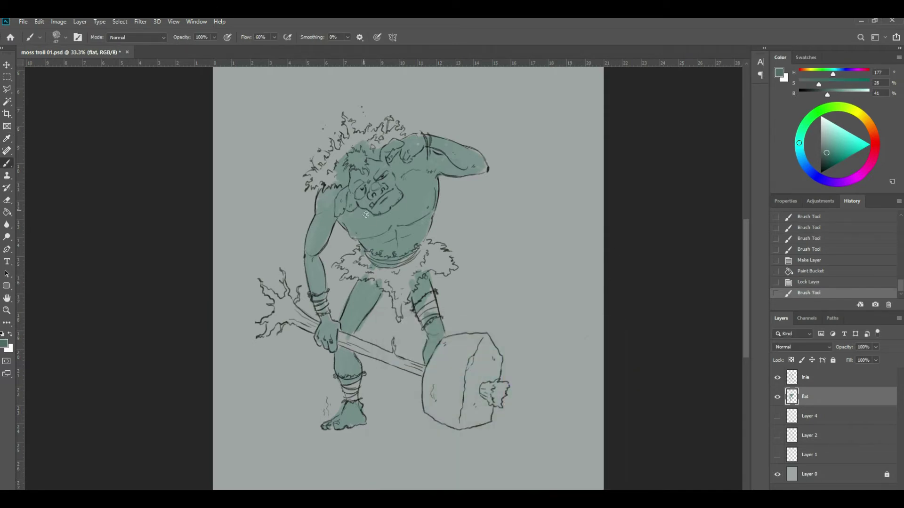
# Paint darker shadows below the chin, on the shoulder beside the face and down the lowered arm.
pyautogui.click(398, 168)
pyautogui.click(358, 210)
pyautogui.click(355, 214)
pyautogui.moveTo(355, 213)
pyautogui.mouseDown()
pyautogui.moveTo(372, 225)
pyautogui.moveTo(382, 209)
pyautogui.mouseUp()
pyautogui.moveTo(321, 197)
pyautogui.mouseDown()
pyautogui.moveTo(317, 215)
pyautogui.moveTo(332, 208)
pyautogui.moveTo(333, 185)
pyautogui.moveTo(326, 195)
pyautogui.moveTo(346, 188)
pyautogui.mouseUp()
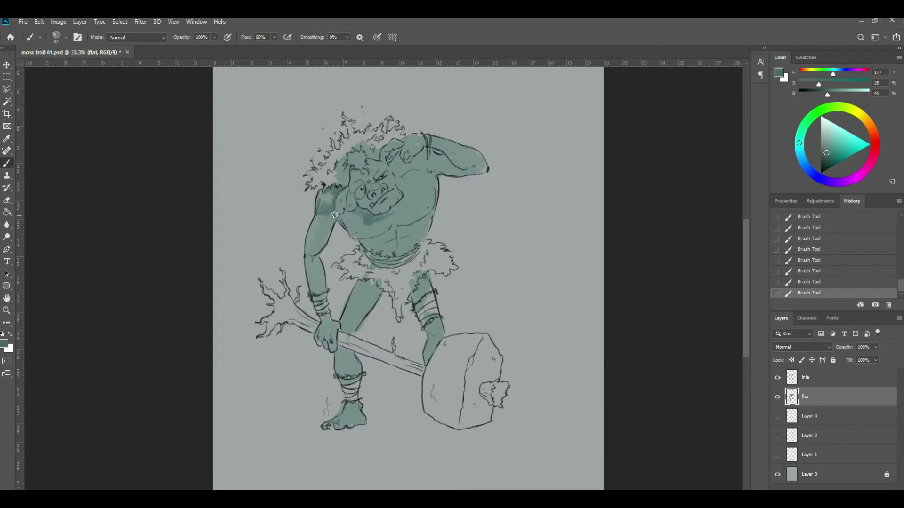
pyautogui.moveTo(312, 224); pyautogui.dragTo(309, 284)
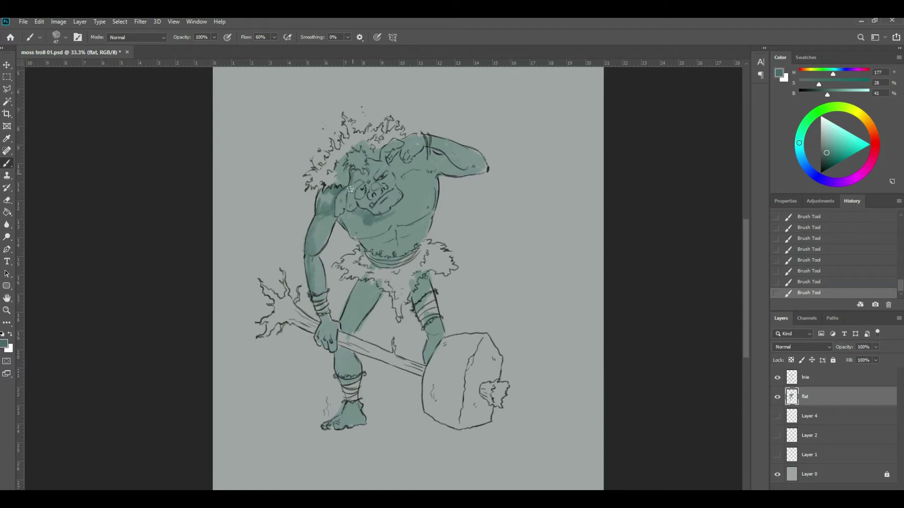
# Extend the darker shadows over the face, raised arm, torso, both legs, the foot and the hand gripping the hammer.
pyautogui.moveTo(358, 182)
pyautogui.mouseDown()
pyautogui.moveTo(359, 203)
pyautogui.moveTo(369, 186)
pyautogui.moveTo(385, 204)
pyautogui.moveTo(348, 194)
pyautogui.mouseUp()
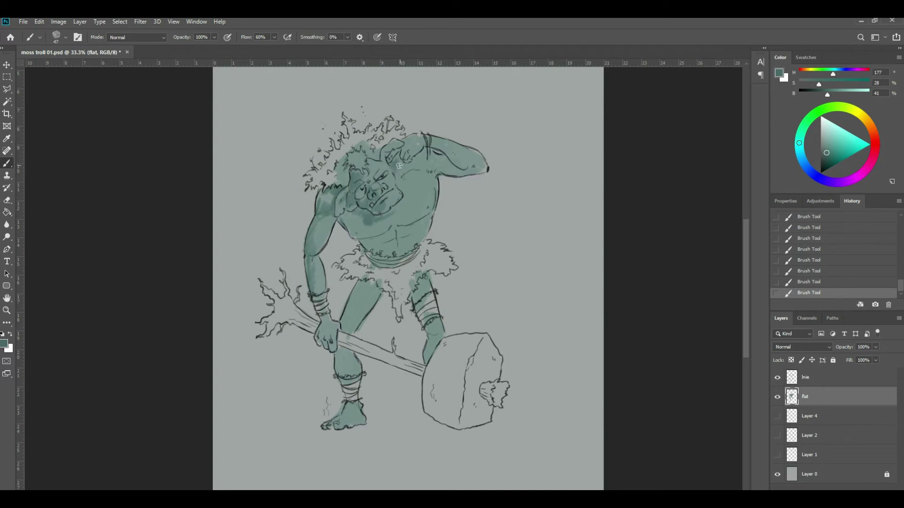
pyautogui.moveTo(426, 150)
pyautogui.mouseDown()
pyautogui.moveTo(417, 162)
pyautogui.moveTo(457, 169)
pyautogui.mouseUp()
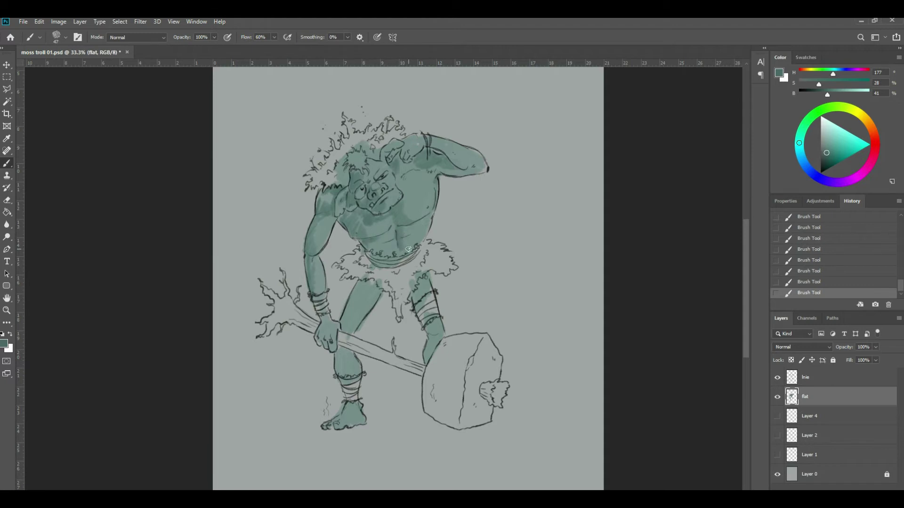
pyautogui.moveTo(371, 282)
pyautogui.mouseDown()
pyautogui.moveTo(364, 285)
pyautogui.moveTo(379, 292)
pyautogui.moveTo(369, 309)
pyautogui.mouseUp()
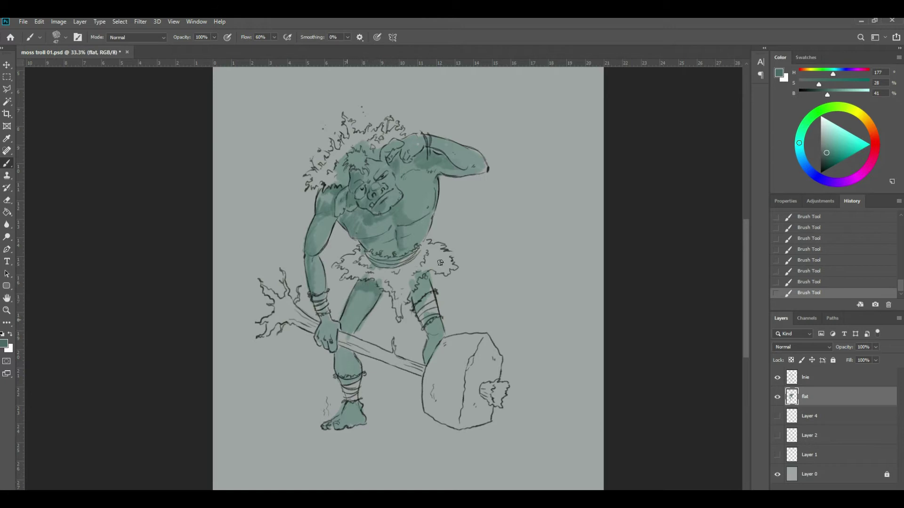
pyautogui.moveTo(420, 282)
pyautogui.mouseDown()
pyautogui.moveTo(414, 300)
pyautogui.moveTo(433, 321)
pyautogui.moveTo(424, 330)
pyautogui.moveTo(430, 361)
pyautogui.mouseUp()
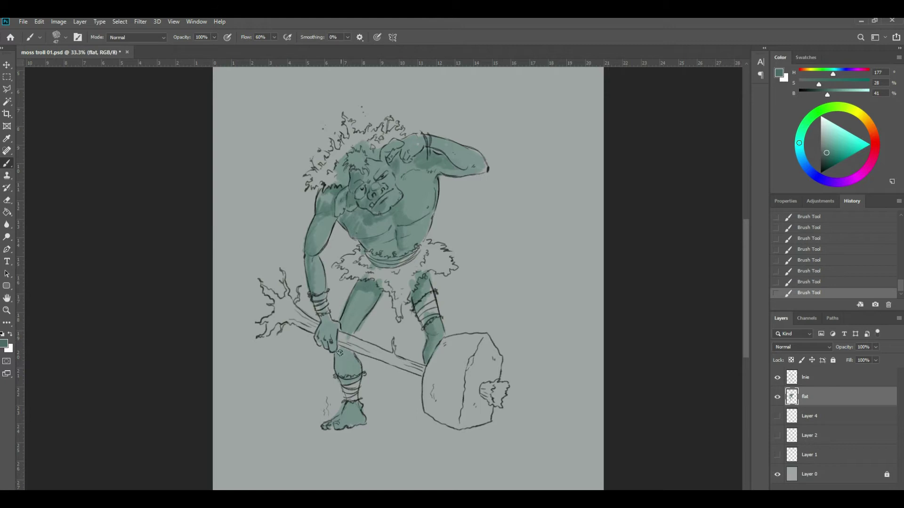
pyautogui.moveTo(347, 350)
pyautogui.mouseDown()
pyautogui.moveTo(338, 374)
pyautogui.moveTo(360, 406)
pyautogui.moveTo(334, 422)
pyautogui.mouseUp()
pyautogui.moveTo(316, 332); pyautogui.dragTo(322, 334)
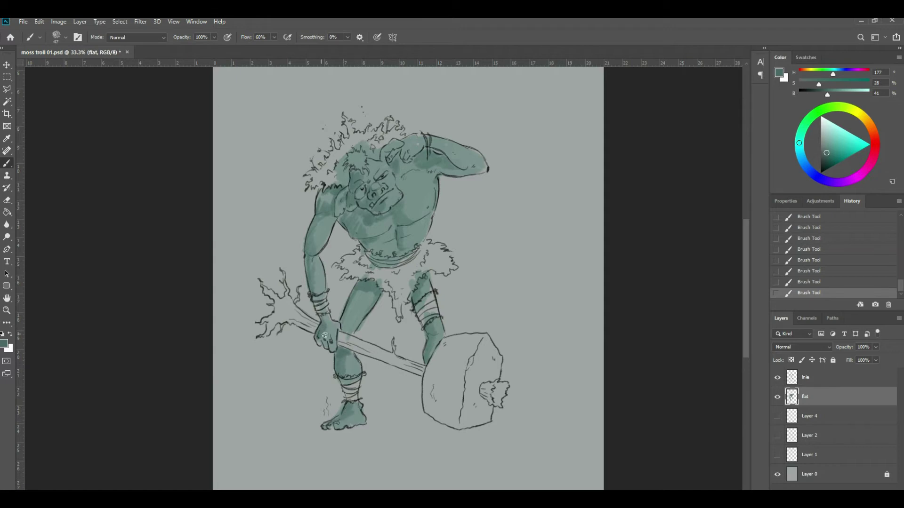
# Sample the chest's skin color at H 177, S 15, B 55 and dab a swatch of it beside the figure.
pyautogui.press('i')
pyautogui.click(5, 343)
pyautogui.click(422, 209)
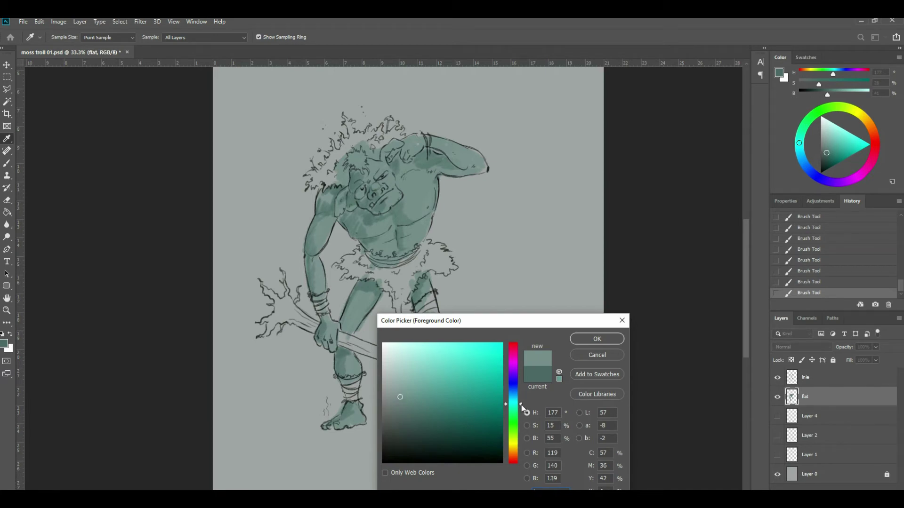
pyautogui.click(597, 339)
pyautogui.press('b')
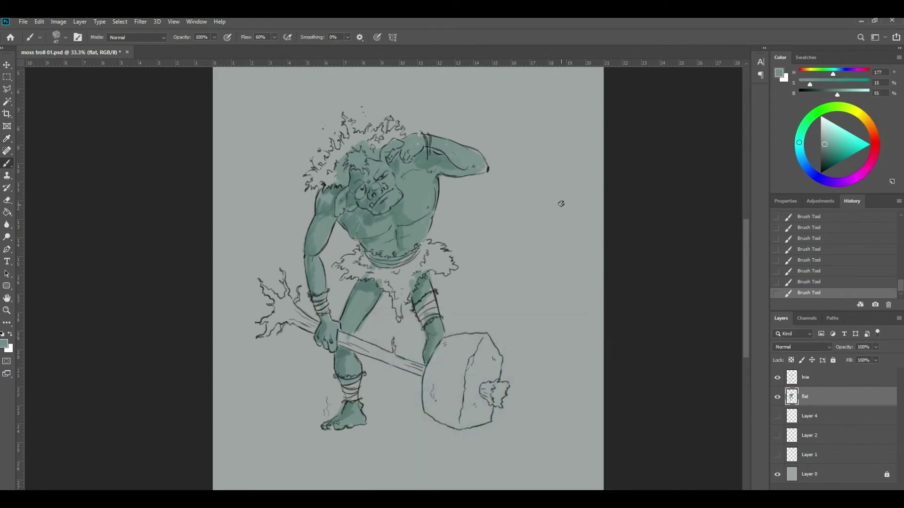
pyautogui.moveTo(557, 210); pyautogui.dragTo(557, 224)
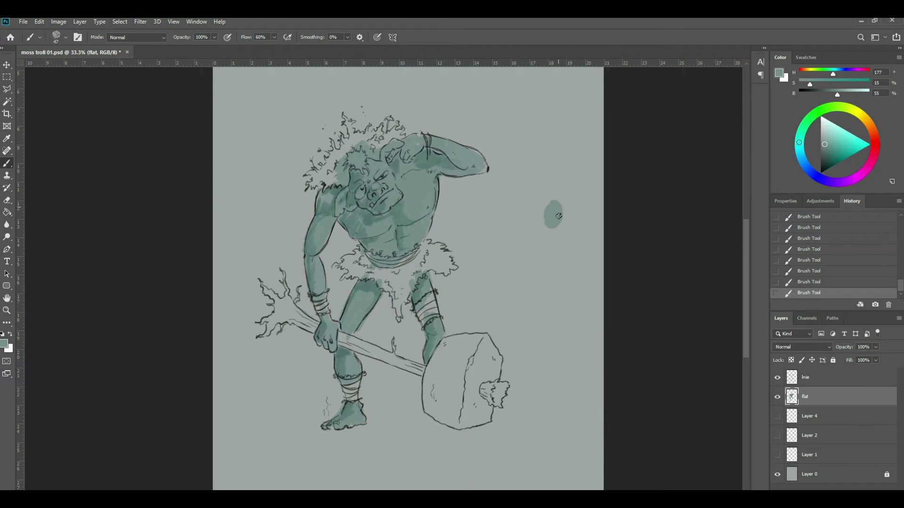
# Sample the darker skin shadow at H 178, S 26, B 44 and dab a swatch below the light skin swatch.
pyautogui.click(6, 343)
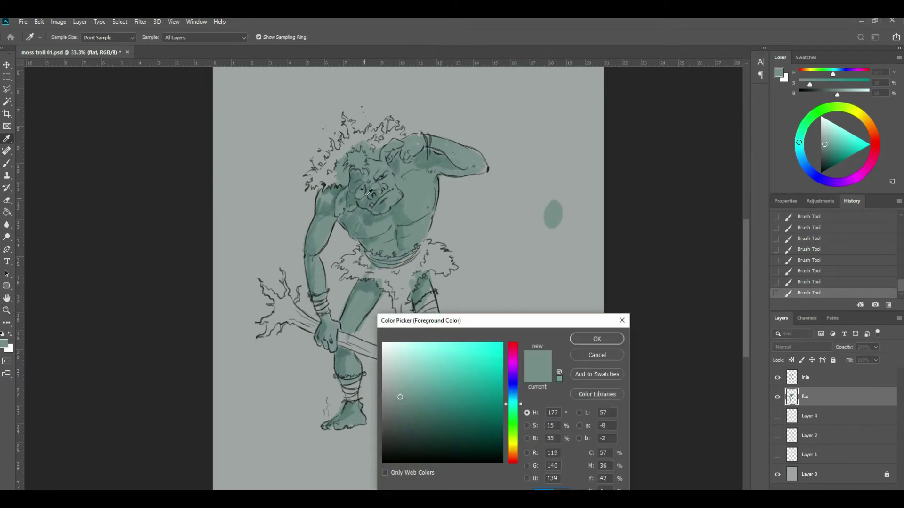
pyautogui.click(337, 201)
pyautogui.click(596, 339)
pyautogui.moveTo(552, 225)
pyautogui.mouseDown()
pyautogui.moveTo(542, 238)
pyautogui.moveTo(550, 234)
pyautogui.mouseUp()
# Set the brush to a pale yellow-green, H 65, S 16, B 64, and blend a swatch beside the light skin swatch.
pyautogui.click(5, 342)
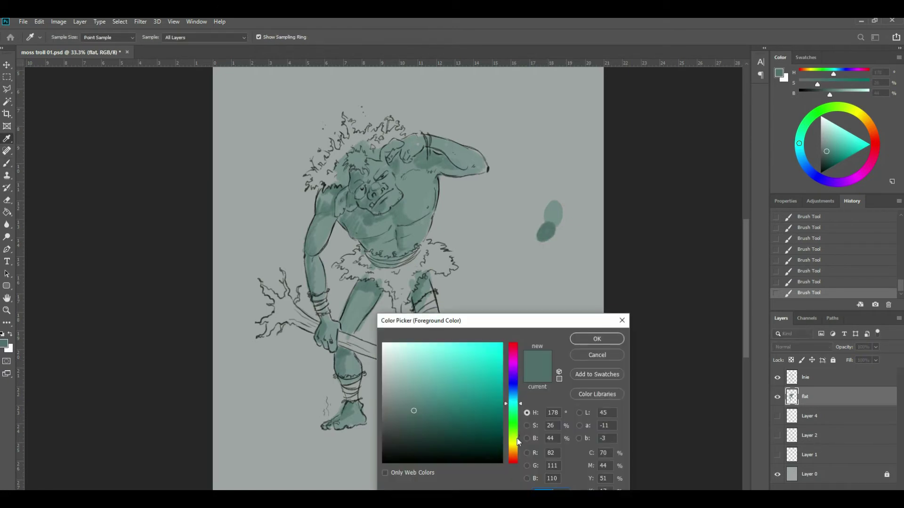
pyautogui.click(521, 439)
pyautogui.moveTo(410, 394); pyautogui.dragTo(402, 388)
pyautogui.click(596, 339)
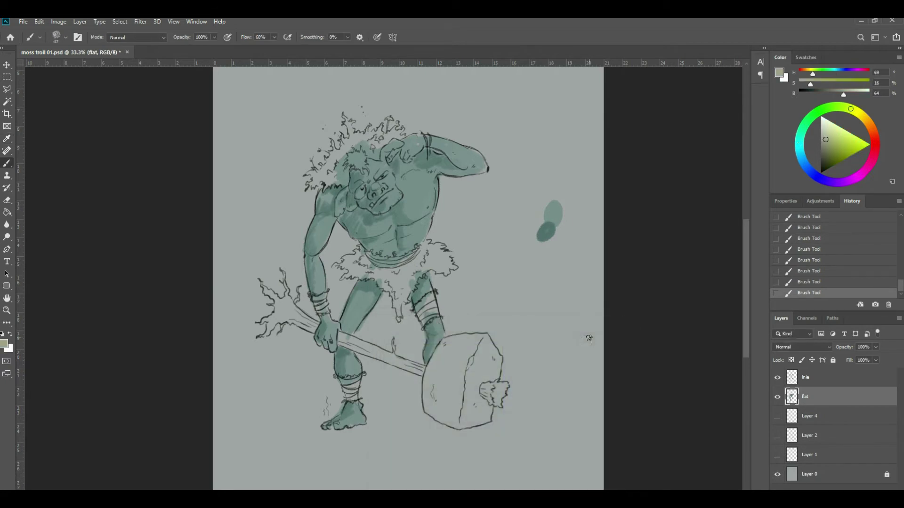
pyautogui.press('i')
pyautogui.click(562, 203)
pyautogui.press('b')
pyautogui.moveTo(567, 210)
pyautogui.mouseDown()
pyautogui.moveTo(563, 217)
pyautogui.moveTo(578, 207)
pyautogui.mouseUp()
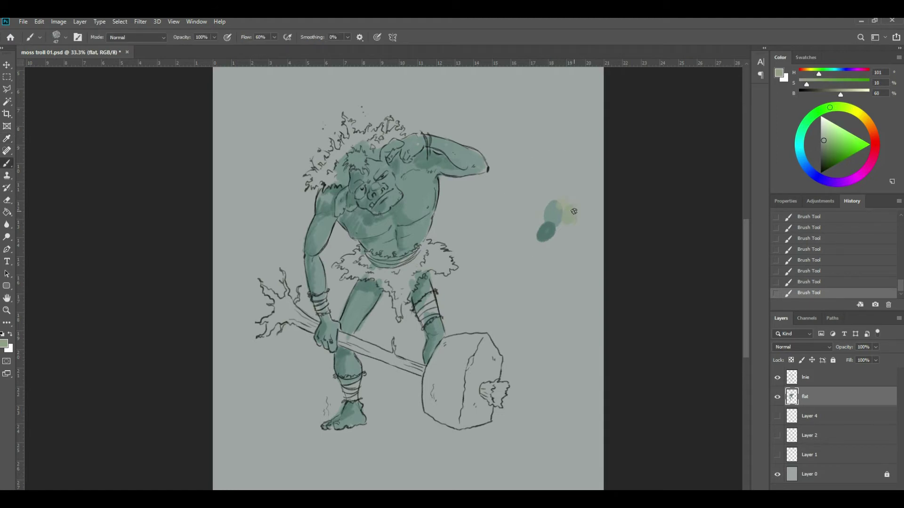
# Sample the blended pale green at H 86, S 10, B 63 and paint soft highlights on the skin, including the chest and face.
pyautogui.press('i')
pyautogui.click(569, 201)
pyautogui.press('b')
pyautogui.press('i')
pyautogui.click(570, 210)
pyautogui.press('b')
pyautogui.press('i')
pyautogui.press('b')
pyautogui.moveTo(416, 183); pyautogui.dragTo(428, 190)
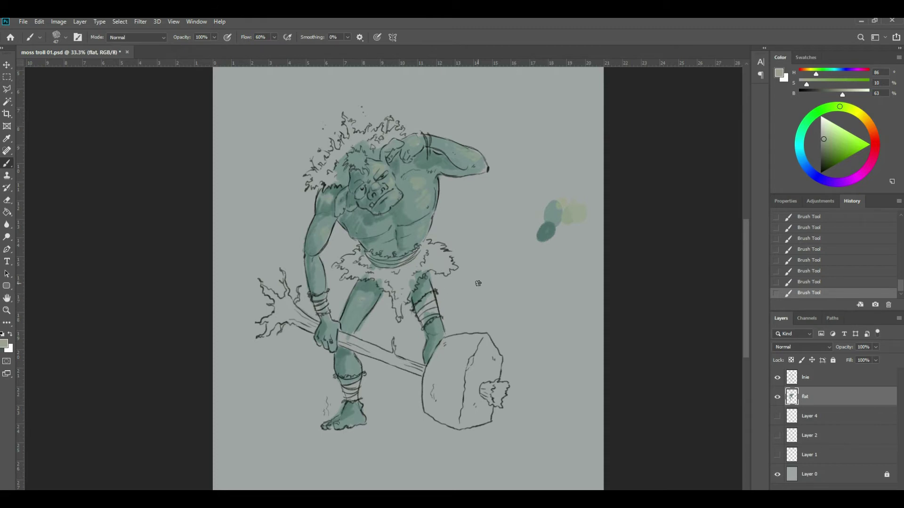
# Set the brush to moss green, H 86, S 78, B 44, and fill the troll's mossy hair down to the shoulder.
pyautogui.click(5, 343)
pyautogui.moveTo(486, 417)
pyautogui.mouseDown()
pyautogui.moveTo(472, 426)
pyautogui.moveTo(476, 411)
pyautogui.mouseUp()
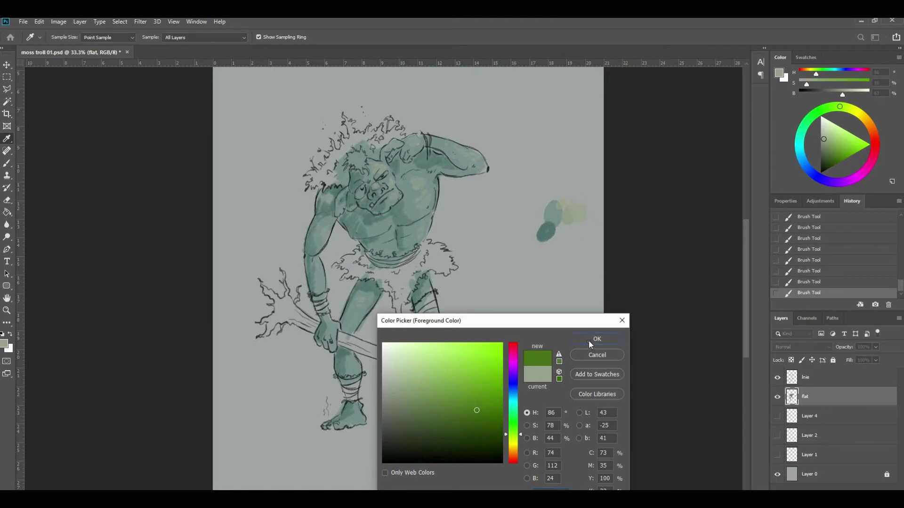
pyautogui.click(594, 339)
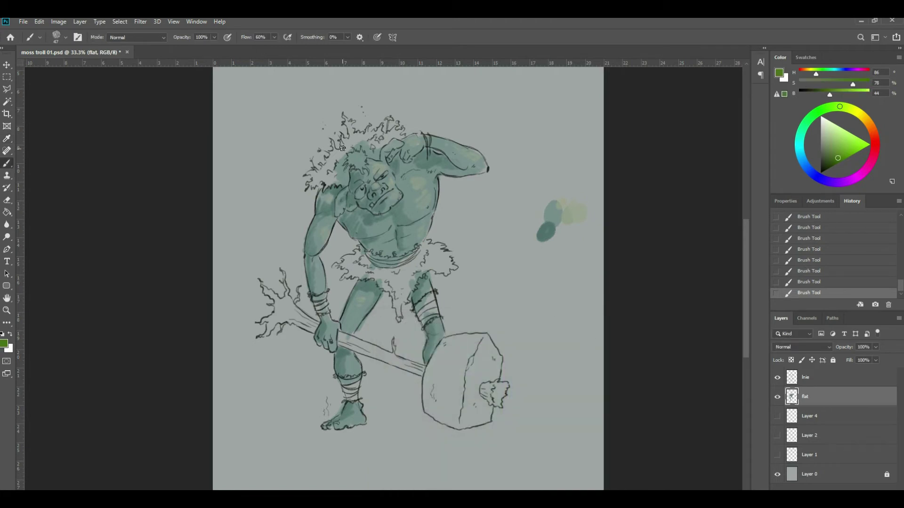
pyautogui.moveTo(343, 150)
pyautogui.mouseDown()
pyautogui.moveTo(330, 168)
pyautogui.moveTo(344, 154)
pyautogui.moveTo(346, 179)
pyautogui.moveTo(336, 167)
pyautogui.moveTo(355, 151)
pyautogui.moveTo(352, 167)
pyautogui.moveTo(353, 142)
pyautogui.moveTo(340, 137)
pyautogui.moveTo(352, 137)
pyautogui.moveTo(350, 123)
pyautogui.moveTo(362, 173)
pyautogui.moveTo(381, 143)
pyautogui.moveTo(366, 134)
pyautogui.moveTo(390, 138)
pyautogui.mouseUp()
pyautogui.rightClick(359, 156)
pyautogui.click(356, 152)
pyautogui.rightClick(369, 162)
pyautogui.press('Escape')
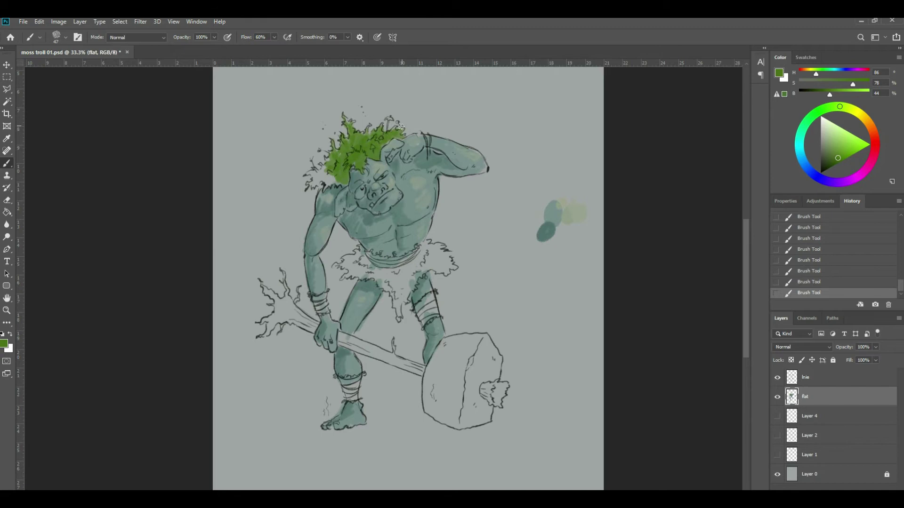
pyautogui.moveTo(326, 171)
pyautogui.mouseDown()
pyautogui.moveTo(310, 185)
pyautogui.moveTo(331, 172)
pyautogui.moveTo(332, 185)
pyautogui.moveTo(345, 184)
pyautogui.moveTo(362, 141)
pyautogui.mouseUp()
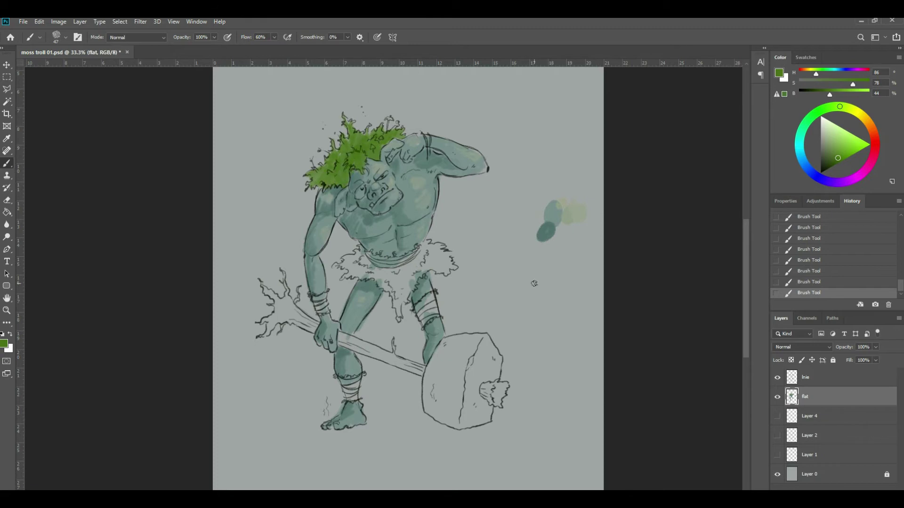
# Paint the whole moss loincloth with the same green, from the waist to its hanging tip.
pyautogui.moveTo(363, 258)
pyautogui.mouseDown()
pyautogui.moveTo(344, 262)
pyautogui.moveTo(384, 259)
pyautogui.moveTo(362, 249)
pyautogui.moveTo(359, 259)
pyautogui.moveTo(334, 267)
pyautogui.moveTo(363, 258)
pyautogui.moveTo(346, 274)
pyautogui.moveTo(364, 263)
pyautogui.moveTo(356, 272)
pyautogui.moveTo(372, 269)
pyautogui.moveTo(366, 275)
pyautogui.moveTo(413, 257)
pyautogui.moveTo(388, 274)
pyautogui.moveTo(402, 267)
pyautogui.moveTo(392, 281)
pyautogui.moveTo(399, 318)
pyautogui.moveTo(424, 264)
pyautogui.moveTo(405, 258)
pyautogui.moveTo(423, 244)
pyautogui.moveTo(415, 253)
pyautogui.moveTo(451, 253)
pyautogui.moveTo(430, 270)
pyautogui.moveTo(451, 267)
pyautogui.mouseUp()
pyautogui.rightClick(423, 267)
pyautogui.rightClick(432, 267)
pyautogui.rightClick(452, 267)
pyautogui.rightClick(450, 264)
pyautogui.click(431, 250)
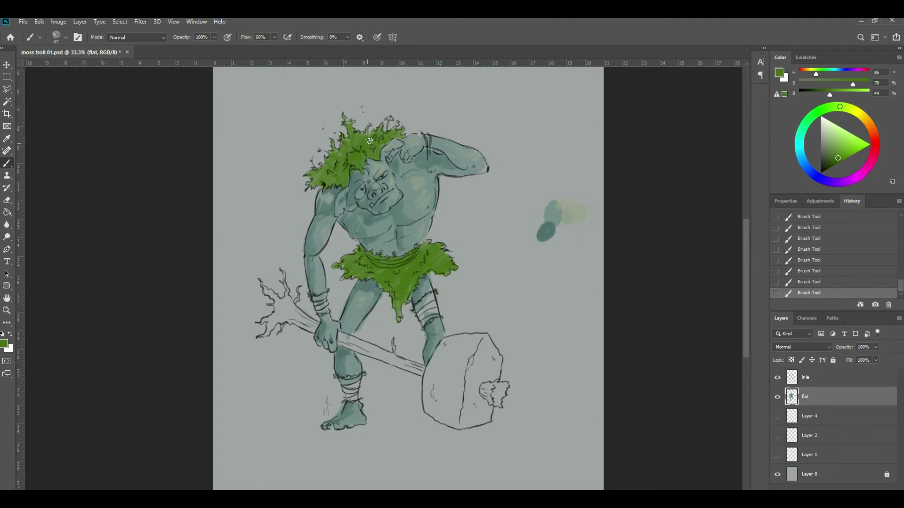
# Sample the loincloth's green at H 86, S 72, B 45 and dab a swatch below the skin swatches.
pyautogui.click(4, 344)
pyautogui.click(575, 189)
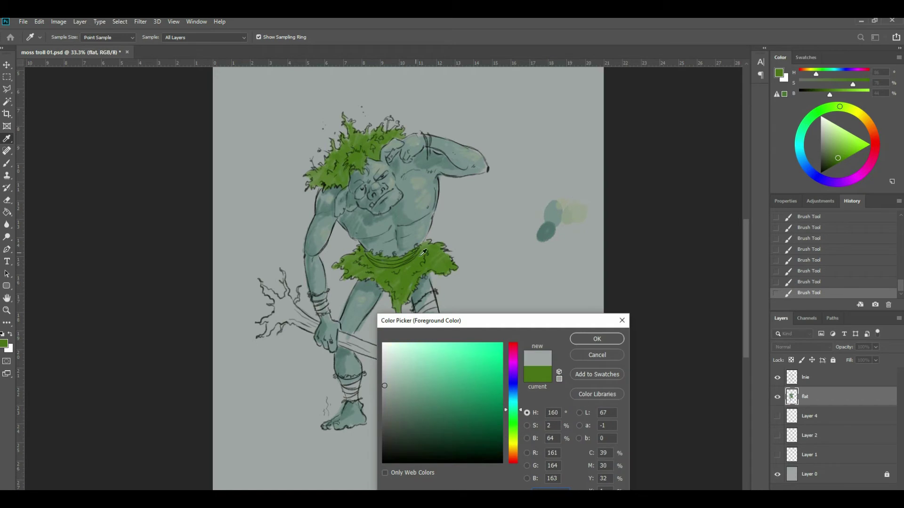
pyautogui.click(436, 250)
pyautogui.click(597, 339)
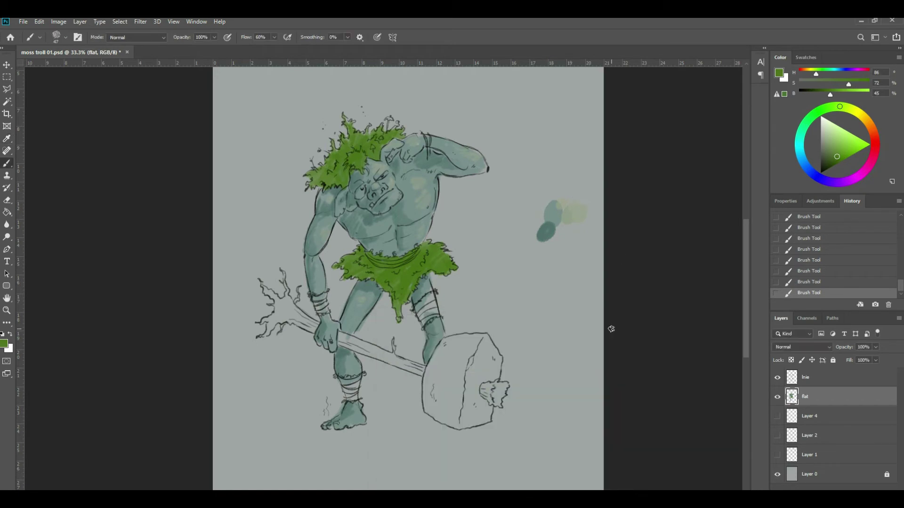
pyautogui.click(551, 240)
pyautogui.moveTo(550, 241); pyautogui.dragTo(554, 241)
# Set the brush to dark grey-green, H 100, S 19, B 34, then fill the hammer head and dab a matching swatch.
pyautogui.click(5, 343)
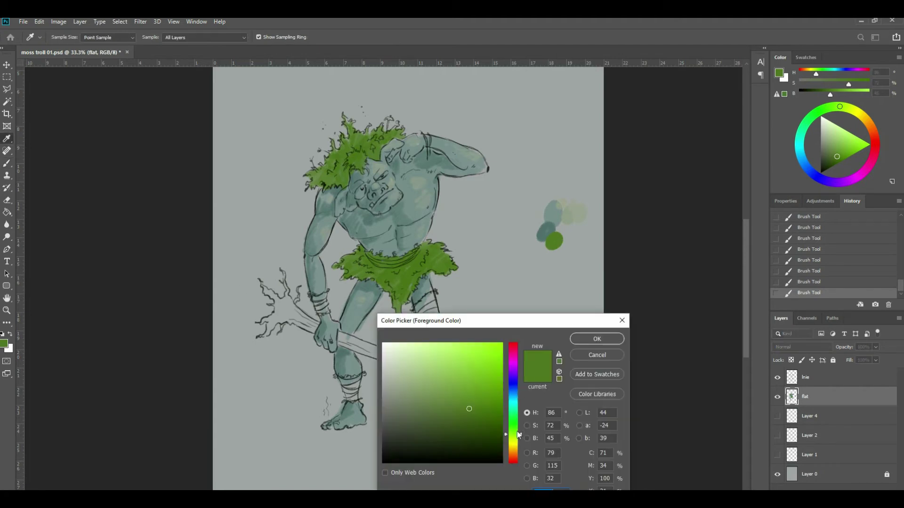
pyautogui.moveTo(521, 434); pyautogui.dragTo(521, 430)
pyautogui.moveTo(460, 426); pyautogui.dragTo(407, 422)
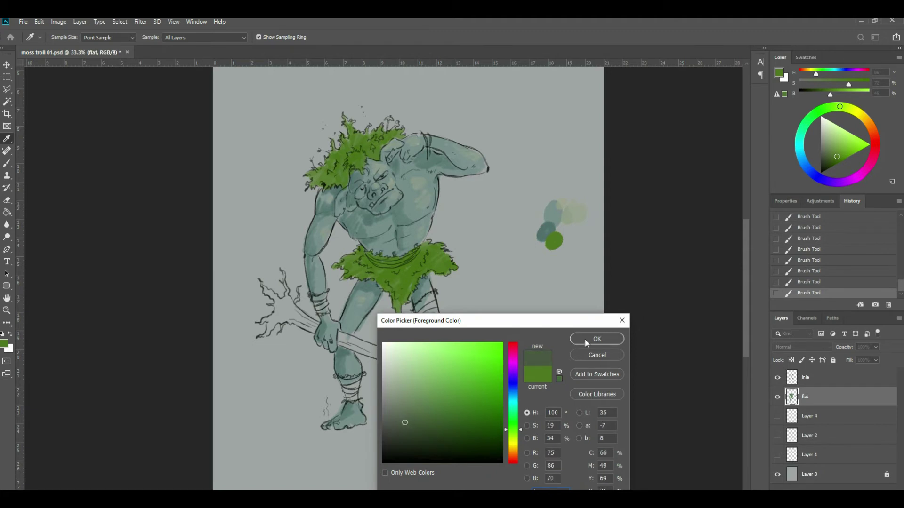
pyautogui.click(594, 341)
pyautogui.moveTo(448, 386); pyautogui.dragTo(463, 354)
pyautogui.moveTo(569, 231); pyautogui.dragTo(575, 233)
pyautogui.moveTo(439, 383)
pyautogui.mouseDown()
pyautogui.moveTo(443, 346)
pyautogui.moveTo(432, 362)
pyautogui.moveTo(444, 355)
pyautogui.moveTo(436, 384)
pyautogui.moveTo(463, 347)
pyautogui.moveTo(448, 388)
pyautogui.moveTo(467, 346)
pyautogui.moveTo(447, 339)
pyautogui.moveTo(482, 338)
pyautogui.moveTo(464, 373)
pyautogui.moveTo(483, 352)
pyautogui.moveTo(475, 376)
pyautogui.moveTo(492, 351)
pyautogui.moveTo(484, 343)
pyautogui.moveTo(494, 358)
pyautogui.moveTo(493, 344)
pyautogui.moveTo(487, 380)
pyautogui.moveTo(497, 369)
pyautogui.moveTo(484, 376)
pyautogui.moveTo(450, 362)
pyautogui.moveTo(424, 398)
pyautogui.moveTo(428, 372)
pyautogui.moveTo(431, 409)
pyautogui.moveTo(436, 383)
pyautogui.moveTo(450, 383)
pyautogui.moveTo(461, 415)
pyautogui.moveTo(468, 399)
pyautogui.moveTo(427, 410)
pyautogui.moveTo(471, 424)
pyautogui.moveTo(476, 393)
pyautogui.moveTo(490, 413)
pyautogui.moveTo(485, 378)
pyautogui.moveTo(479, 421)
pyautogui.moveTo(475, 351)
pyautogui.mouseUp()
pyautogui.rightClick(475, 360)
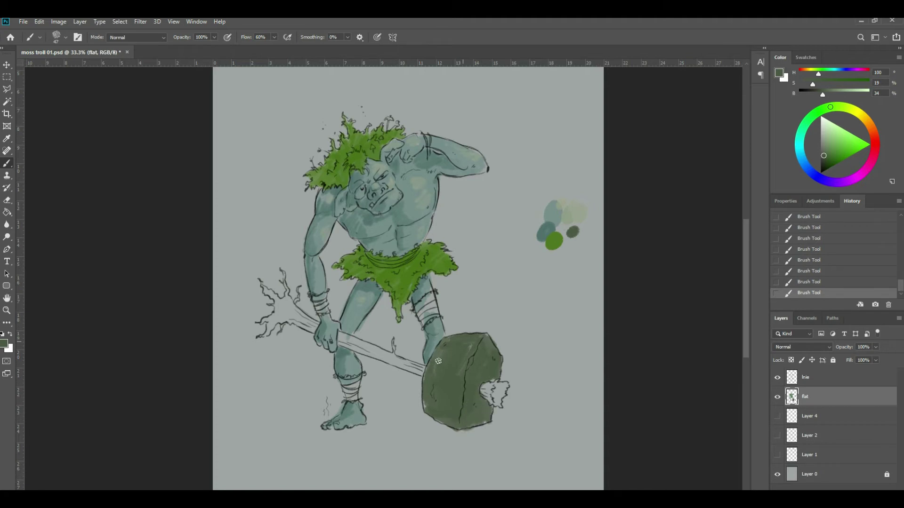
# Set the brush to yellowish brown, H 48, S 47, B 47, and dab a swatch below the grey-green one.
pyautogui.click(5, 343)
pyautogui.moveTo(520, 431); pyautogui.dragTo(520, 448)
pyautogui.click(422, 397)
pyautogui.click(439, 406)
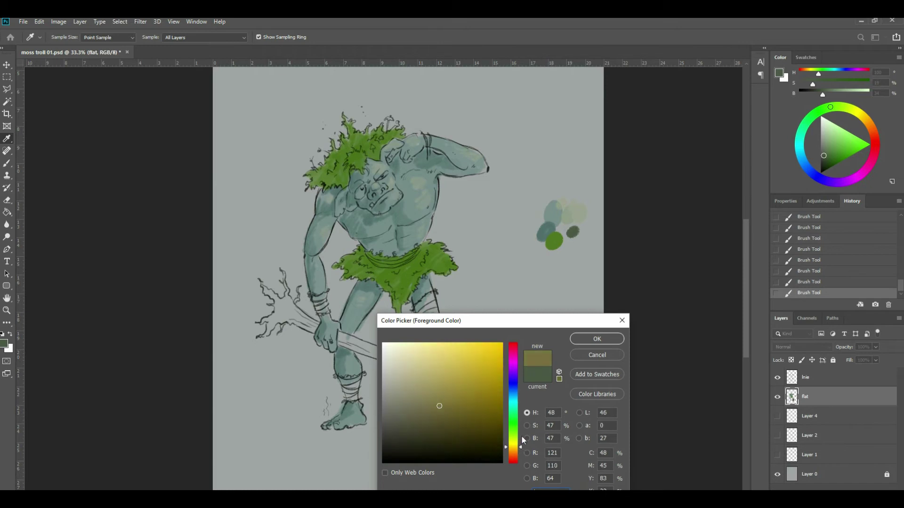
pyautogui.click(596, 339)
pyautogui.moveTo(568, 250); pyautogui.dragTo(572, 255)
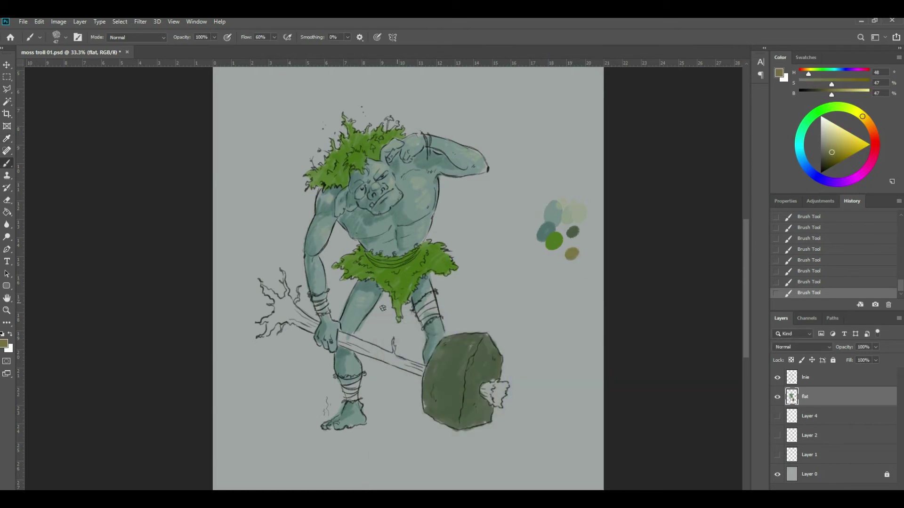
# Paint the hammer's rooted handle, the stub beyond its head and the belt in the yellowish brown.
pyautogui.moveTo(281, 314)
pyautogui.mouseDown()
pyautogui.moveTo(312, 331)
pyautogui.moveTo(262, 285)
pyautogui.moveTo(278, 311)
pyautogui.moveTo(261, 322)
pyautogui.moveTo(267, 334)
pyautogui.moveTo(272, 318)
pyautogui.moveTo(283, 324)
pyautogui.moveTo(286, 287)
pyautogui.mouseUp()
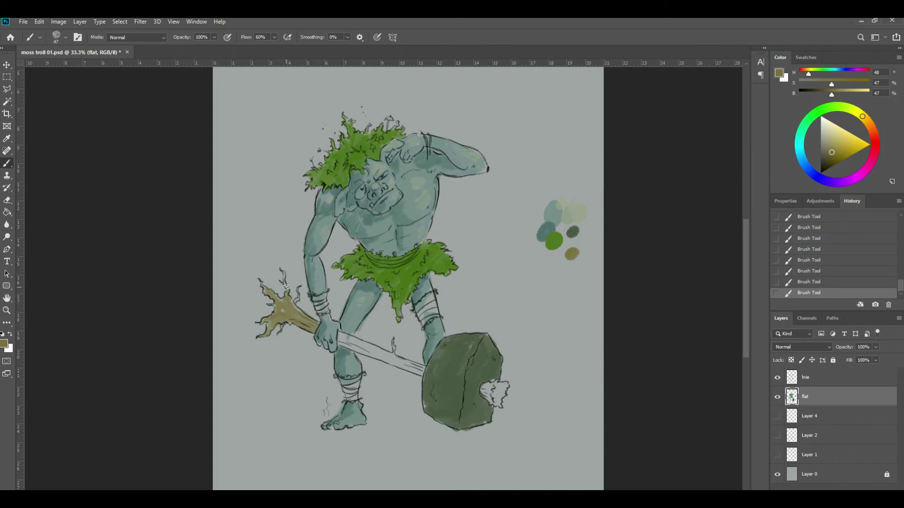
pyautogui.moveTo(341, 343)
pyautogui.mouseDown()
pyautogui.moveTo(413, 370)
pyautogui.moveTo(384, 361)
pyautogui.moveTo(412, 369)
pyautogui.moveTo(395, 354)
pyautogui.mouseUp()
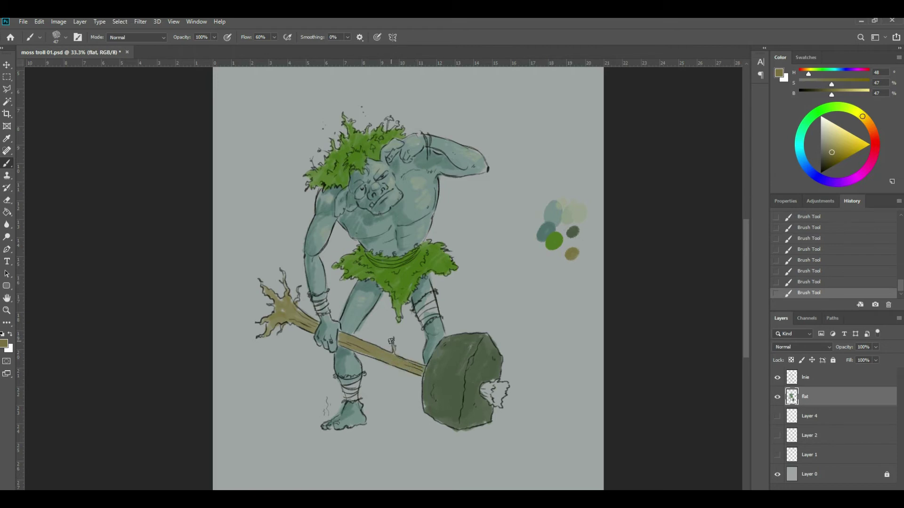
pyautogui.moveTo(494, 403)
pyautogui.mouseDown()
pyautogui.moveTo(485, 385)
pyautogui.moveTo(505, 387)
pyautogui.mouseUp()
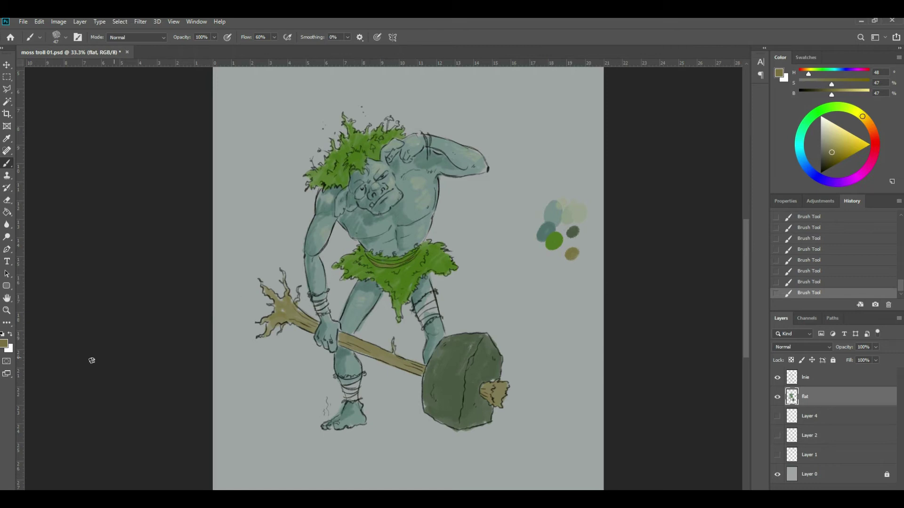
# Darken the sampled moss green to H 87, S 55, B 31 and paint shadows in the hair and loincloth.
pyautogui.click(5, 344)
pyautogui.click(554, 239)
pyautogui.moveTo(437, 426); pyautogui.dragTo(436, 417)
pyautogui.click(448, 425)
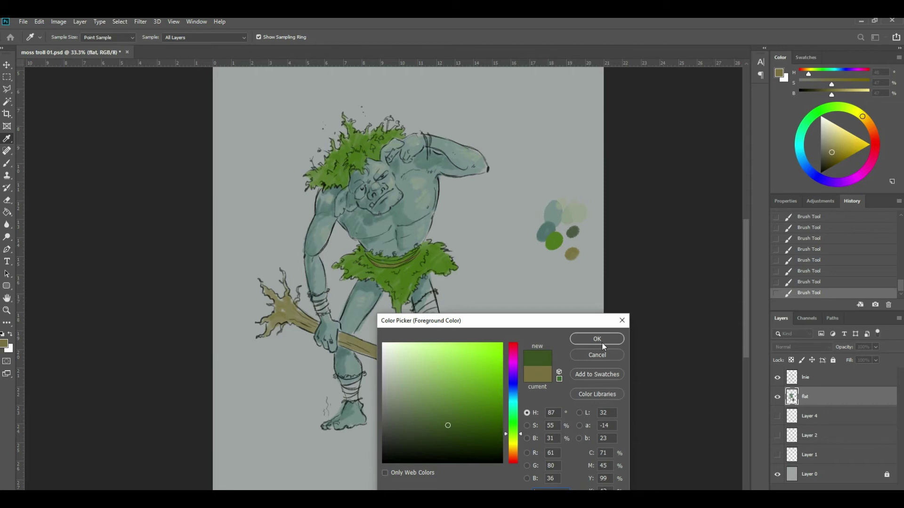
pyautogui.press('Return')
pyautogui.moveTo(369, 259); pyautogui.dragTo(384, 270)
pyautogui.moveTo(342, 163)
pyautogui.mouseDown()
pyautogui.moveTo(335, 160)
pyautogui.moveTo(330, 174)
pyautogui.moveTo(343, 182)
pyautogui.moveTo(347, 148)
pyautogui.moveTo(370, 148)
pyautogui.moveTo(354, 162)
pyautogui.moveTo(380, 145)
pyautogui.mouseUp()
pyautogui.moveTo(322, 181)
pyautogui.mouseDown()
pyautogui.moveTo(327, 193)
pyautogui.moveTo(345, 185)
pyautogui.mouseUp()
pyautogui.rightClick(345, 184)
pyautogui.click(383, 147)
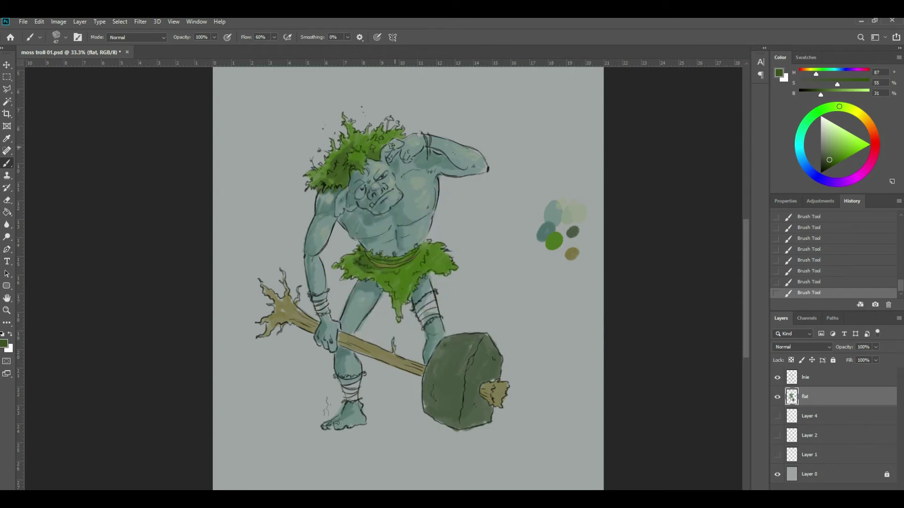
pyautogui.moveTo(375, 264)
pyautogui.mouseDown()
pyautogui.moveTo(352, 266)
pyautogui.moveTo(394, 276)
pyautogui.mouseUp()
# Darken the sampled brown to H 49, S 42, B 33 and shade the hammer's handle and the stub beyond its head.
pyautogui.click(4, 344)
pyautogui.click(572, 254)
pyautogui.moveTo(453, 424); pyautogui.dragTo(433, 424)
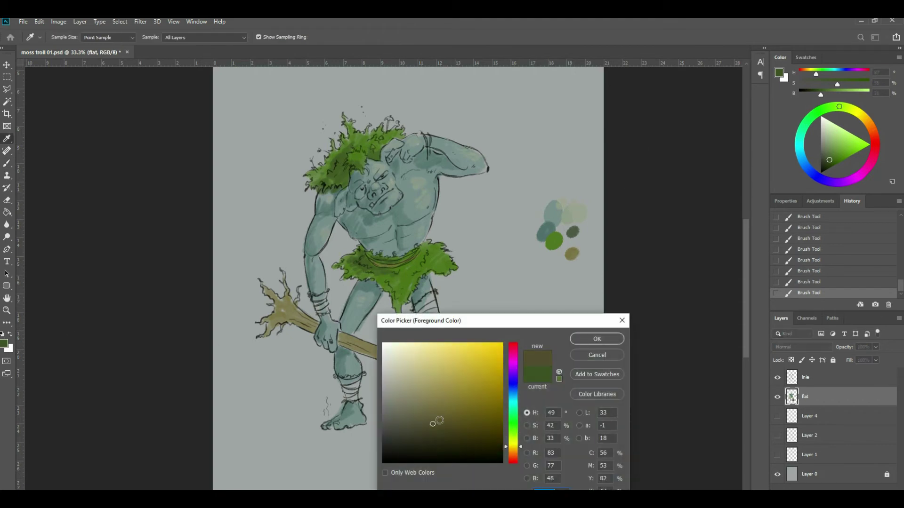
pyautogui.click(597, 338)
pyautogui.moveTo(284, 320)
pyautogui.mouseDown()
pyautogui.moveTo(312, 331)
pyautogui.moveTo(313, 321)
pyautogui.moveTo(379, 359)
pyautogui.moveTo(372, 359)
pyautogui.moveTo(387, 364)
pyautogui.moveTo(365, 350)
pyautogui.moveTo(421, 374)
pyautogui.mouseUp()
pyautogui.moveTo(490, 398)
pyautogui.mouseDown()
pyautogui.moveTo(493, 386)
pyautogui.moveTo(482, 386)
pyautogui.moveTo(487, 395)
pyautogui.mouseUp()
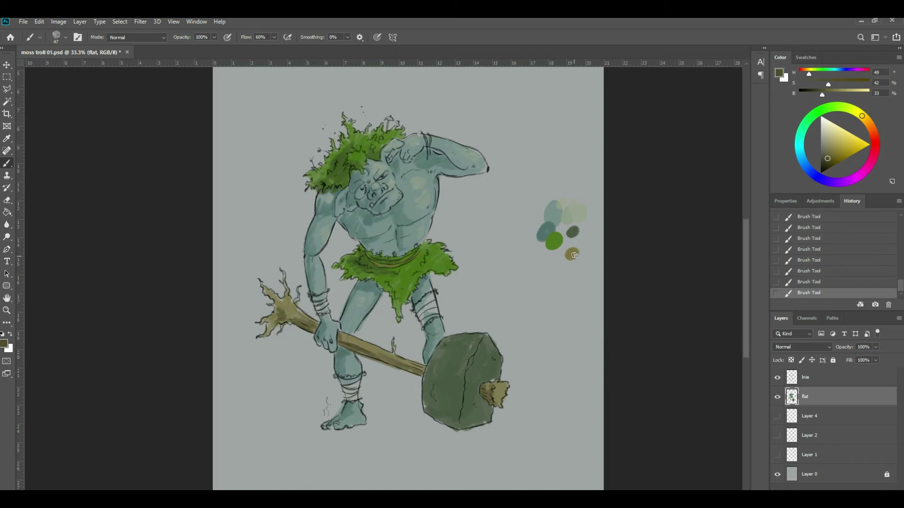
# Sample the pale green swatch at H 86, S 10, B 63 and fill the wraps on both legs and the lowered wrist.
pyautogui.keyDown('alt'); pyautogui.click(579, 211); pyautogui.keyUp('alt')
pyautogui.press('v')
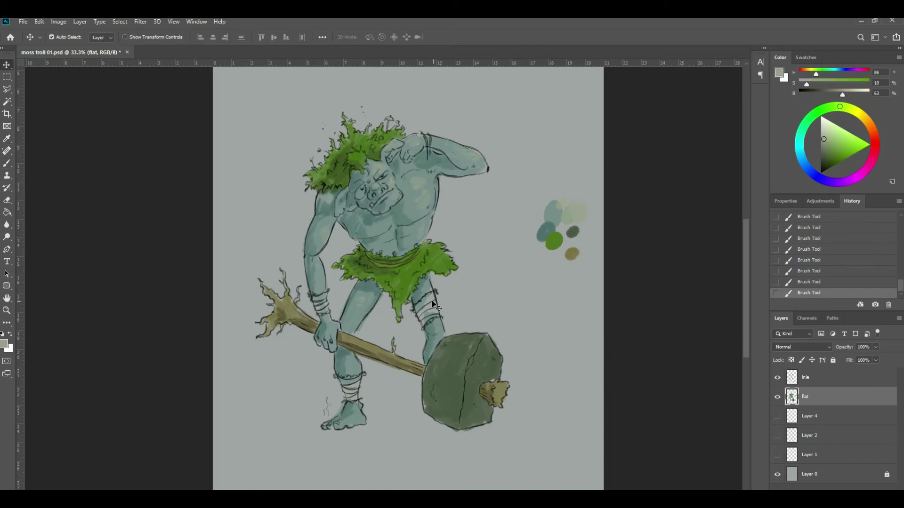
pyautogui.press('b')
pyautogui.moveTo(427, 300); pyautogui.dragTo(423, 316)
pyautogui.moveTo(346, 385)
pyautogui.mouseDown()
pyautogui.moveTo(353, 395)
pyautogui.moveTo(351, 377)
pyautogui.mouseUp()
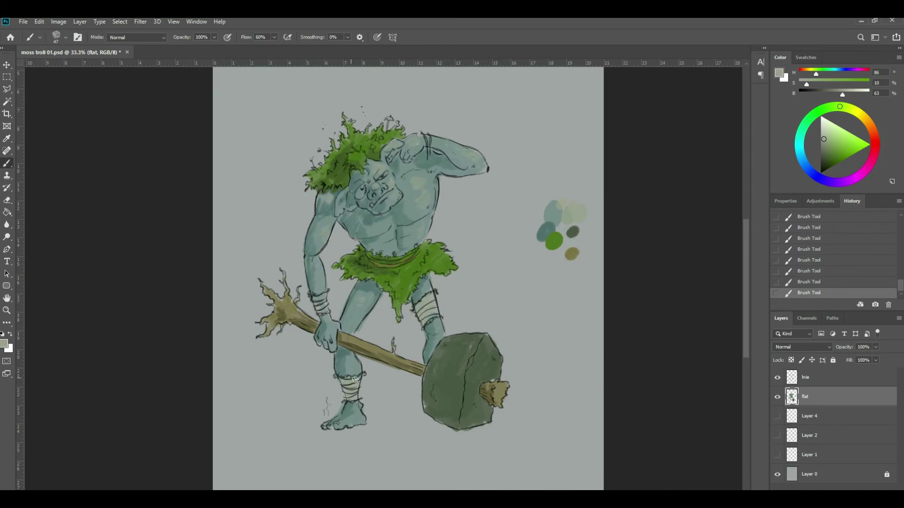
pyautogui.moveTo(312, 297); pyautogui.dragTo(327, 306)
# Sample the dark grey-green swatch at H 101, S 19, B 34 and shade the wraps on the leg and lowered wrist.
pyautogui.keyDown('alt'); pyautogui.click(572, 232); pyautogui.keyUp('alt')
pyautogui.moveTo(423, 310); pyautogui.dragTo(426, 319)
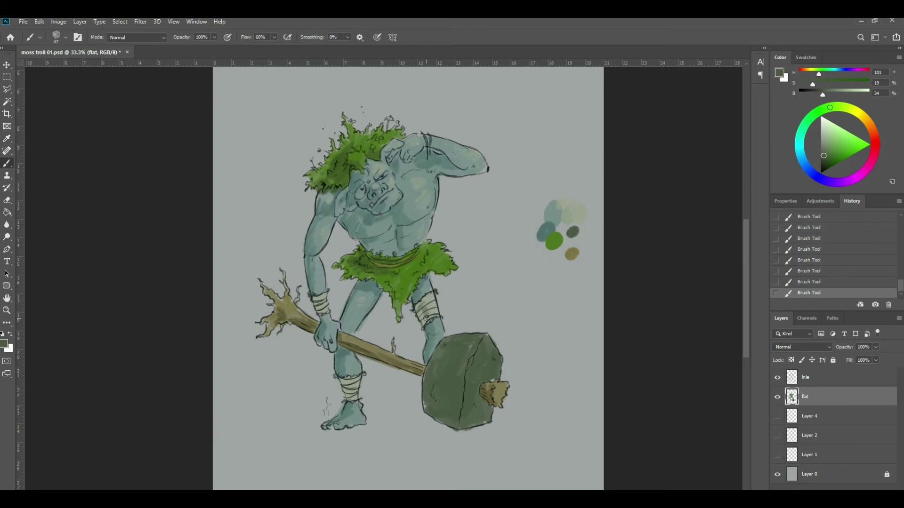
pyautogui.moveTo(323, 300); pyautogui.dragTo(325, 310)
pyautogui.press('i')
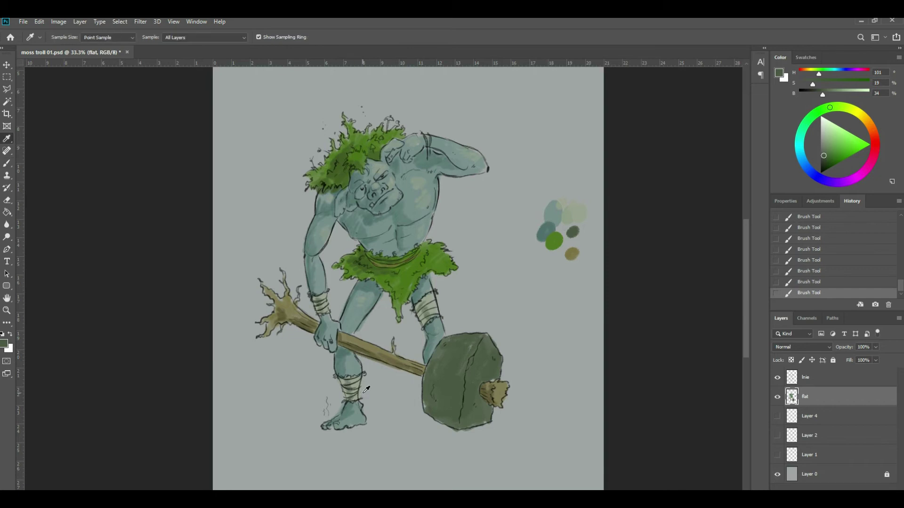
# Sample the loincloth's dark green at H 87, S 58, B 33 and paint mossy edges along the leg and wrist wraps.
pyautogui.press('b')
pyautogui.press('i')
pyautogui.click(381, 263)
pyautogui.press('b')
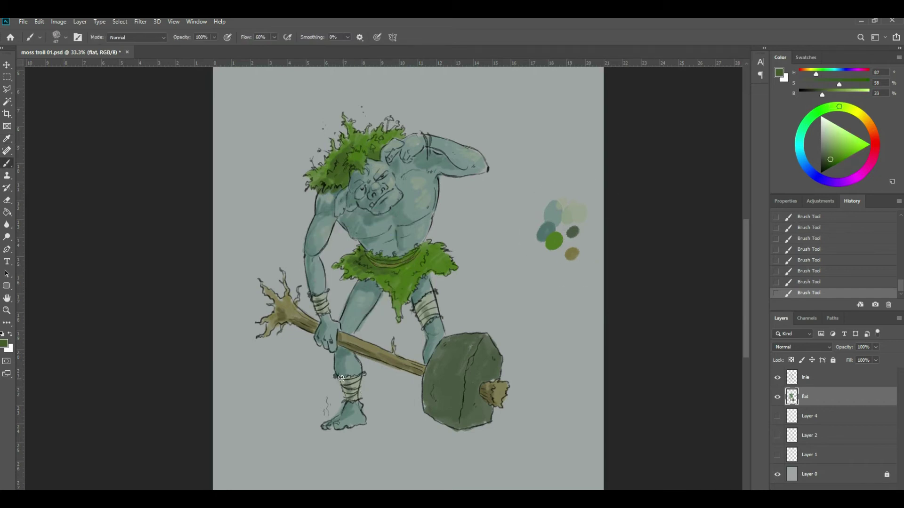
pyautogui.rightClick(351, 401)
pyautogui.click(312, 293)
# Darken the sampled skin tone to H 178, S 36, B 29 and paint mottled shadows over the body with a 25 px brush.
pyautogui.press('i')
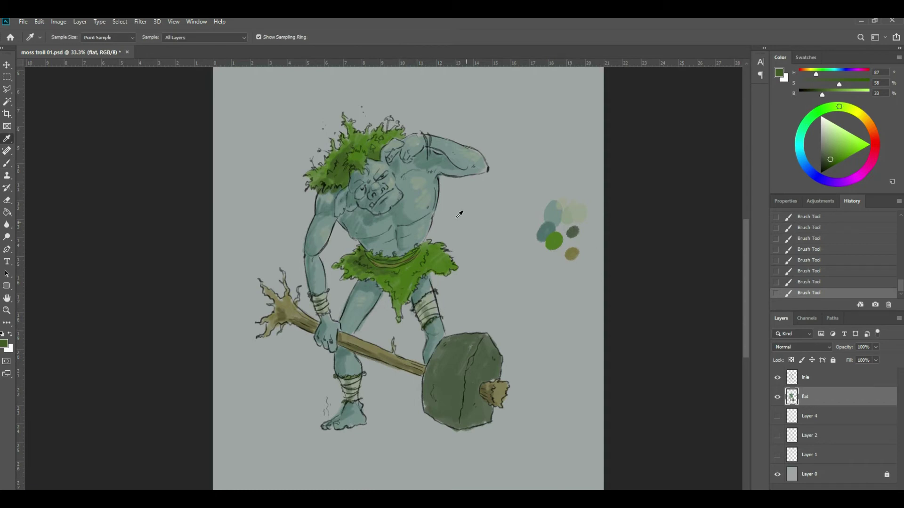
pyautogui.click(418, 156)
pyautogui.click(5, 343)
pyautogui.moveTo(492, 420)
pyautogui.mouseDown()
pyautogui.moveTo(460, 413)
pyautogui.moveTo(426, 427)
pyautogui.mouseUp()
pyautogui.click(597, 339)
pyautogui.press('b')
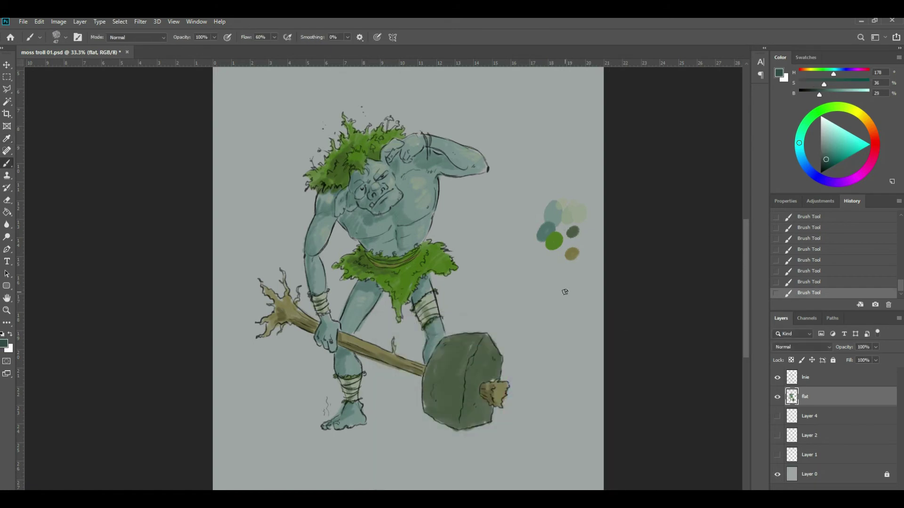
pyautogui.click(66, 37)
pyautogui.moveTo(65, 70); pyautogui.dragTo(58, 70)
pyautogui.click(394, 161)
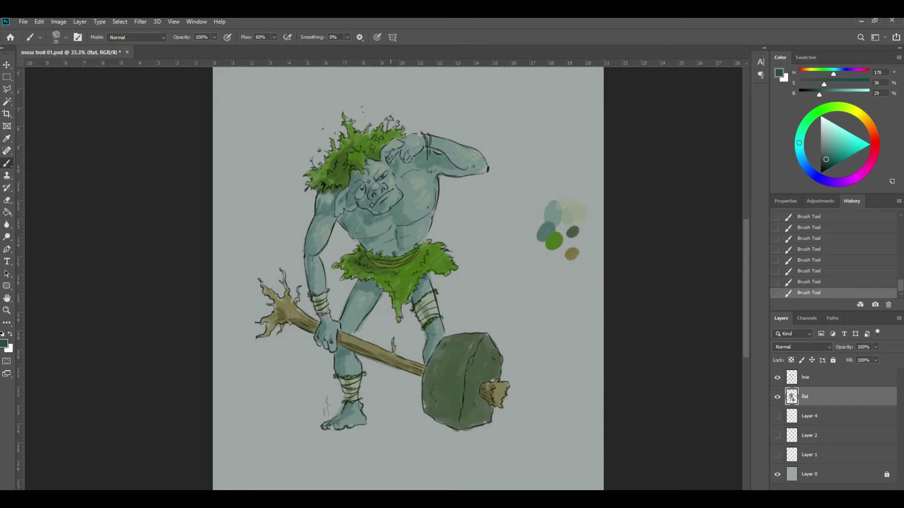
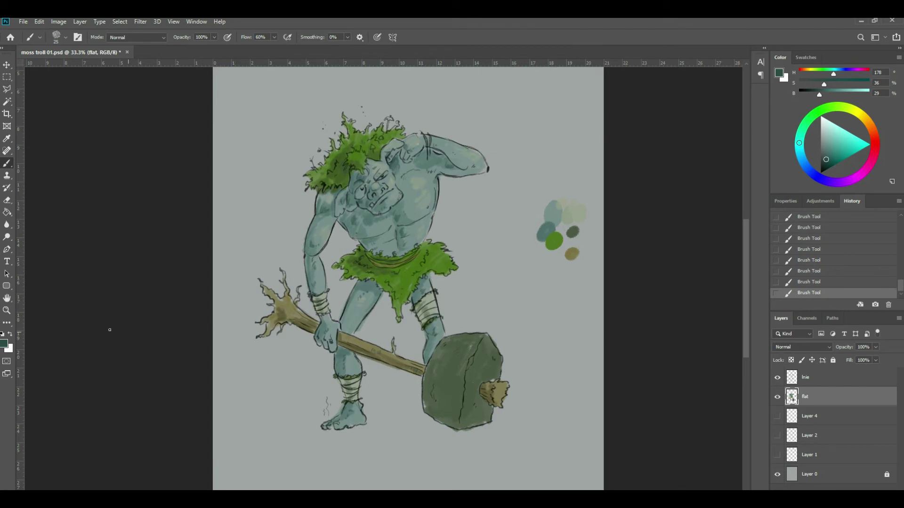
# Darken the color to S 17, B 20 and deepen the shadows in the mossy hair beside the face.
pyautogui.click(5, 344)
pyautogui.click(410, 434)
pyautogui.moveTo(410, 434); pyautogui.dragTo(402, 440)
pyautogui.click(597, 339)
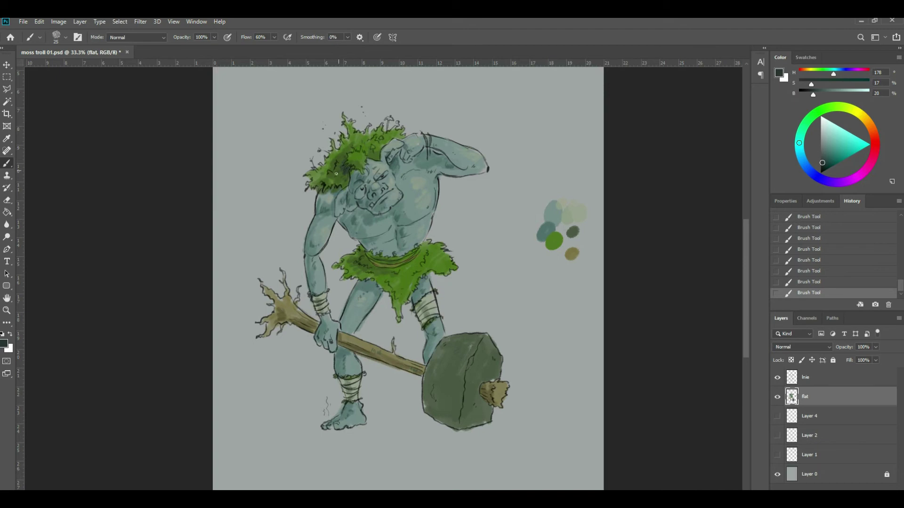
pyautogui.moveTo(324, 184); pyautogui.dragTo(342, 187)
# Brighten the sampled hair green to H 79, S 78, B 57 and paint highlights through the mossy hair.
pyautogui.keyDown('alt'); pyautogui.click(372, 145); pyautogui.keyUp('alt')
pyautogui.click(6, 343)
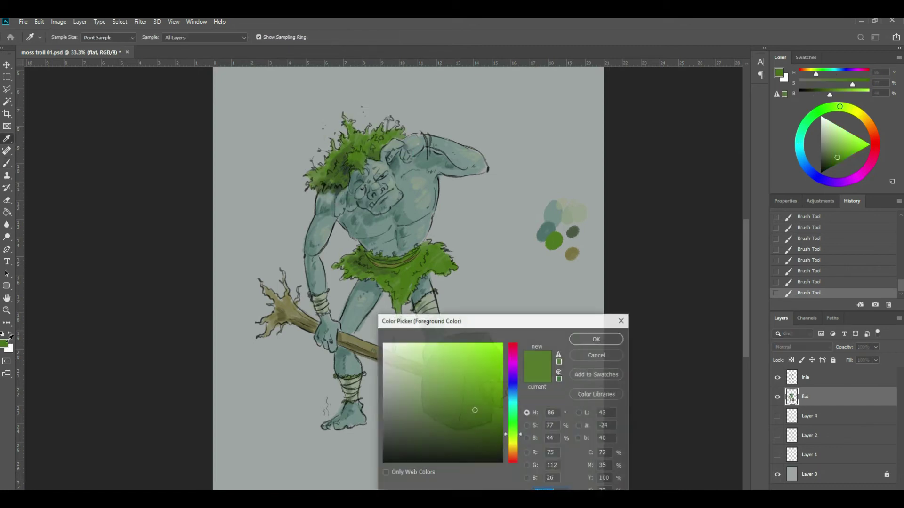
pyautogui.moveTo(520, 434); pyautogui.dragTo(517, 437)
pyautogui.moveTo(474, 386); pyautogui.dragTo(476, 394)
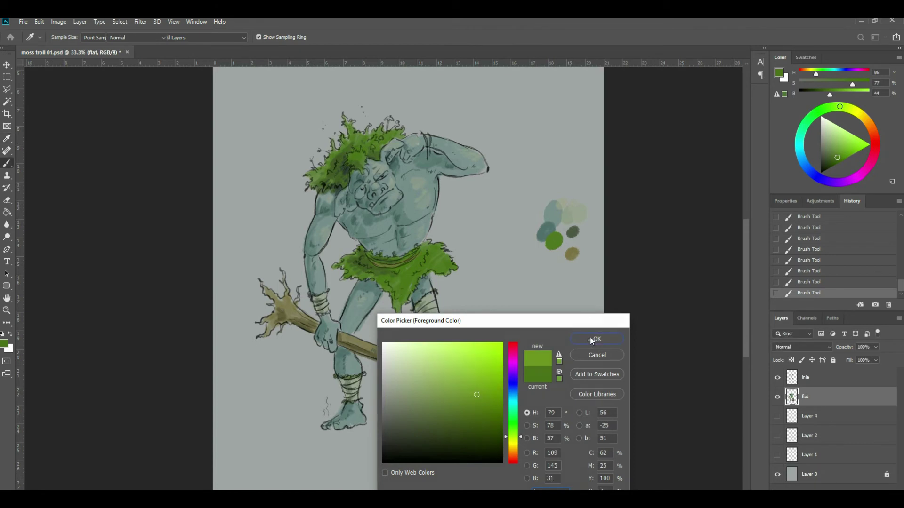
pyautogui.click(594, 339)
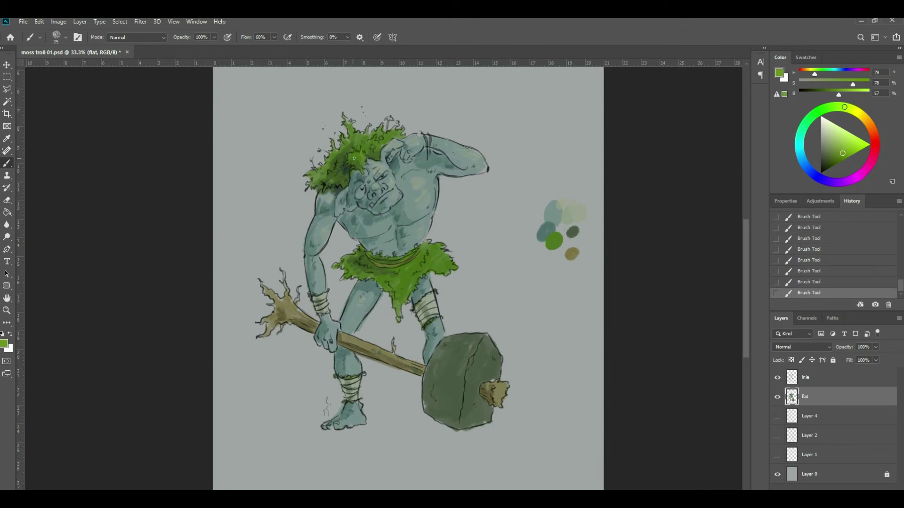
pyautogui.rightClick(368, 169)
pyautogui.click(353, 137)
pyautogui.rightClick(385, 131)
# Set the foreground color to olive yellow at H 55, S 65, B 54 and dab it onto the mossy hair and loincloth.
pyautogui.click(3, 344)
pyautogui.click(4, 344)
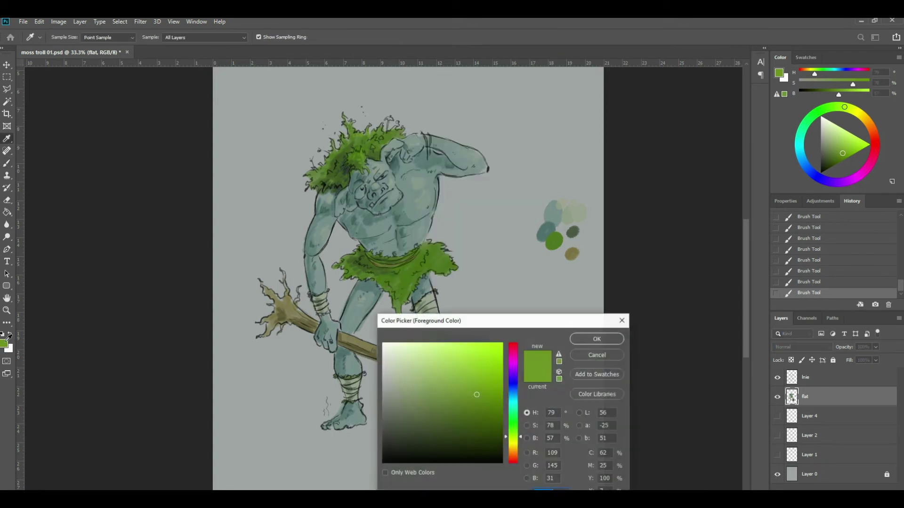
pyautogui.moveTo(518, 440); pyautogui.dragTo(519, 445)
pyautogui.click(461, 398)
pyautogui.click(597, 338)
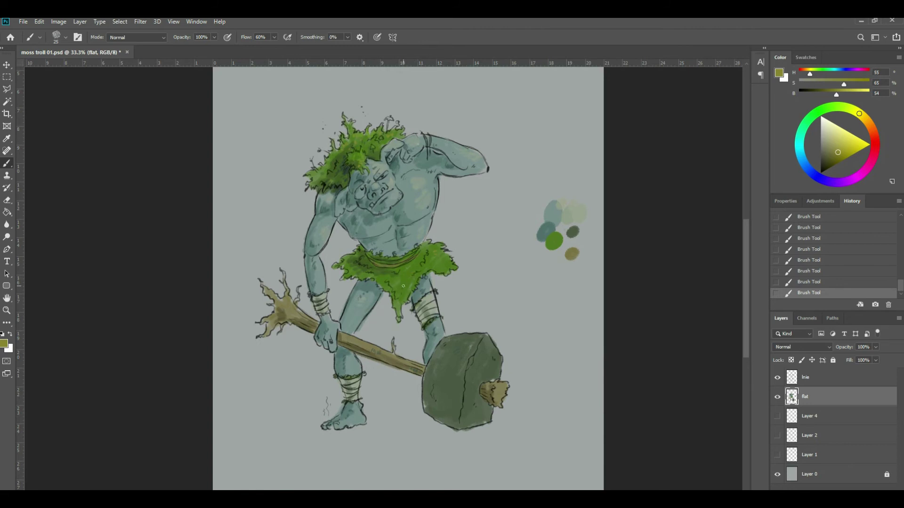
# Shade the loincloth with a dark hair tone at H 169, S 21, B 21 and dab in the hair's olive at H 60, S 62, B 49.
pyautogui.keyDown('alt'); pyautogui.click(346, 167); pyautogui.keyUp('alt')
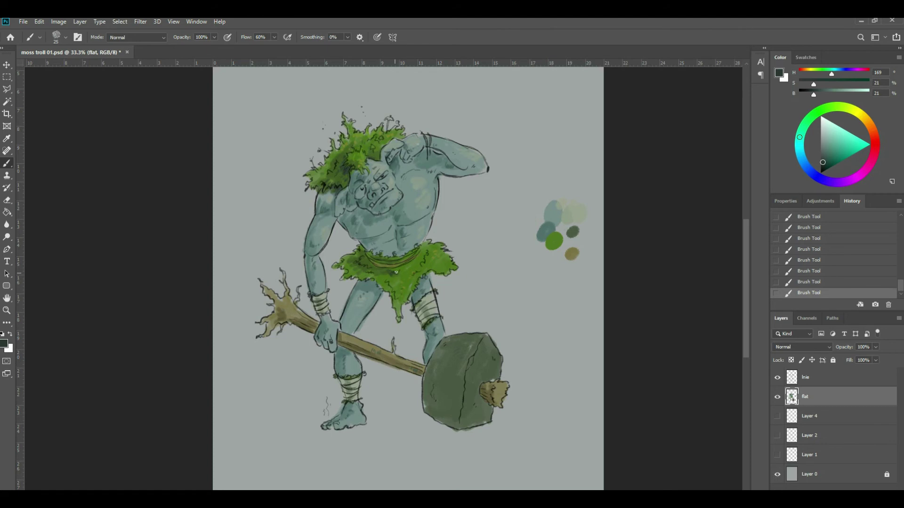
pyautogui.rightClick(393, 295)
pyautogui.rightClick(395, 305)
pyautogui.click(395, 305)
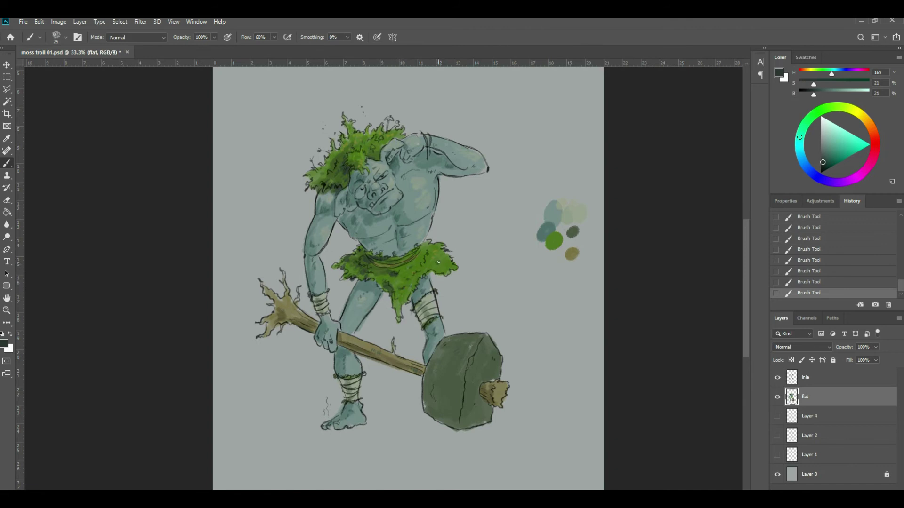
pyautogui.moveTo(397, 306); pyautogui.dragTo(399, 319)
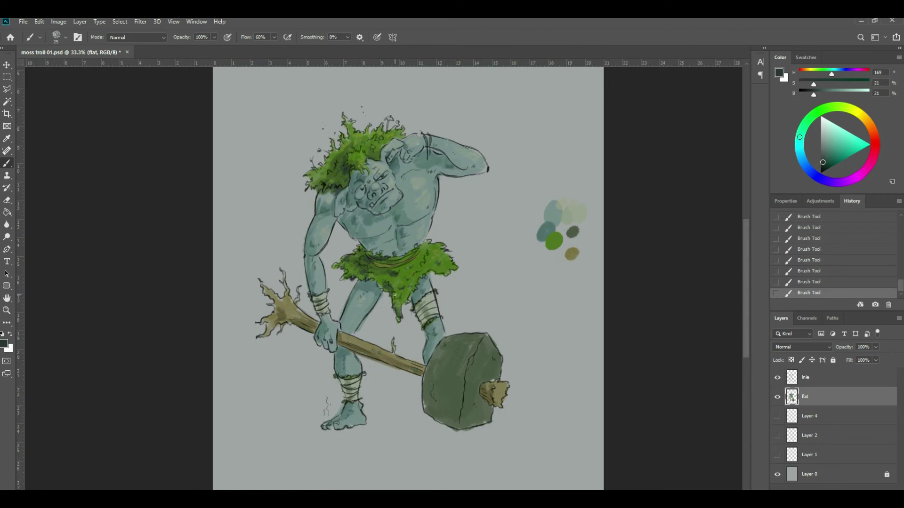
pyautogui.keyDown('alt'); pyautogui.click(361, 139); pyautogui.keyUp('alt')
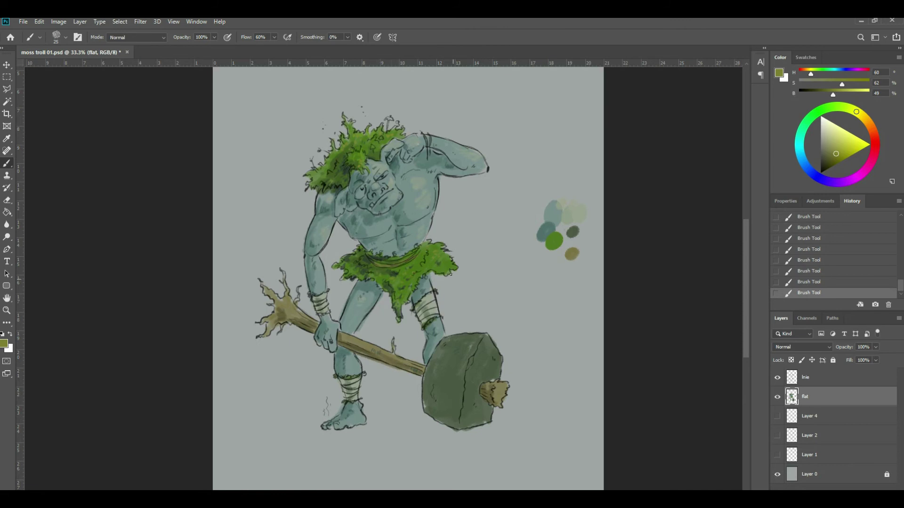
# Set an off-white of H 60, S 3, B 84 and fill the whites of both eyes.
pyautogui.hotkey('ctrl', '+')
pyautogui.hotkey('ctrl', '+')
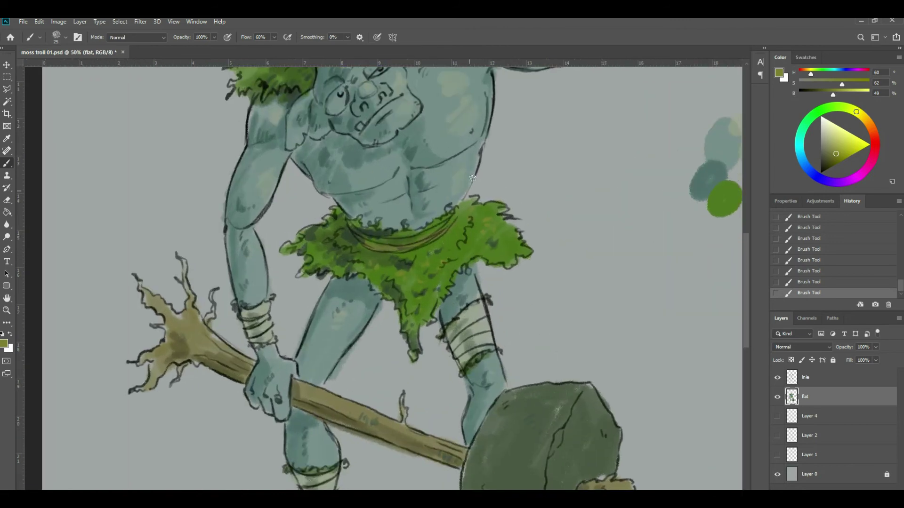
pyautogui.moveTo(478, 250)
pyautogui.mouseDown()
pyautogui.moveTo(490, 343)
pyautogui.moveTo(485, 311)
pyautogui.mouseUp()
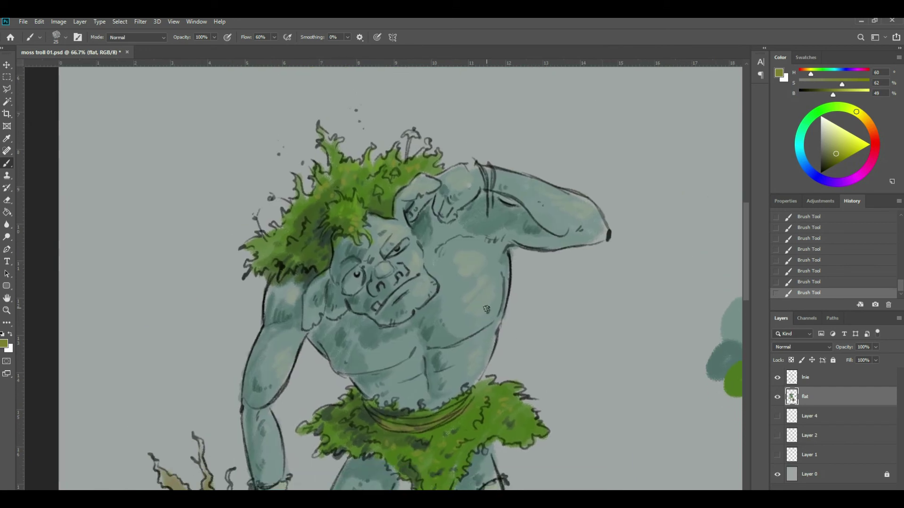
pyautogui.click(4, 344)
pyautogui.click(388, 364)
pyautogui.click(386, 362)
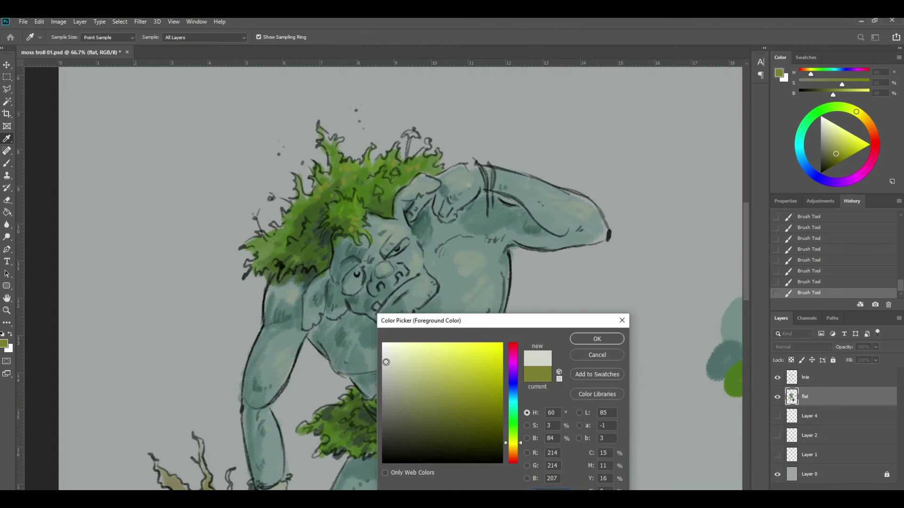
pyautogui.click(596, 339)
pyautogui.moveTo(354, 273)
pyautogui.mouseDown()
pyautogui.moveTo(349, 291)
pyautogui.moveTo(366, 277)
pyautogui.mouseUp()
pyautogui.moveTo(396, 250); pyautogui.dragTo(409, 239)
# Tint the eyes with blue-grey at H 177, S 5, B 76 and pinkish grey at H 298, S 7, B 73.
pyautogui.click(4, 344)
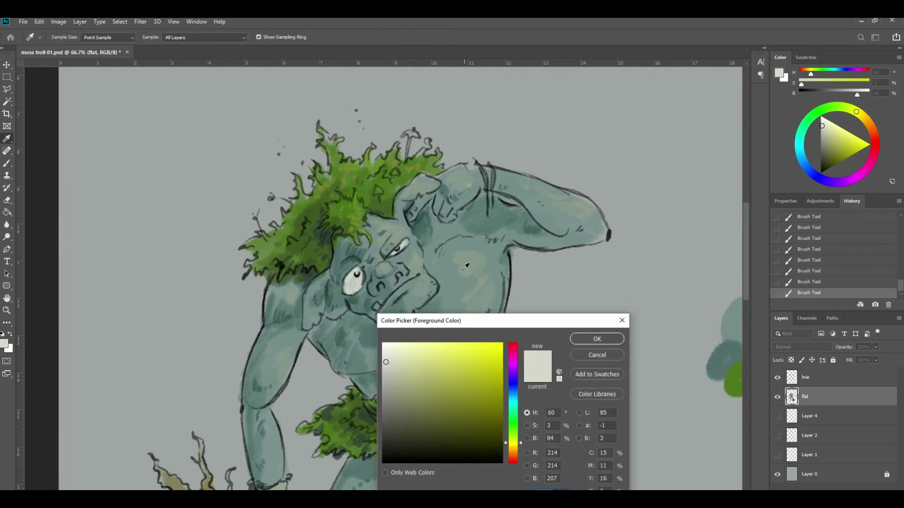
pyautogui.click(456, 276)
pyautogui.moveTo(395, 390); pyautogui.dragTo(389, 371)
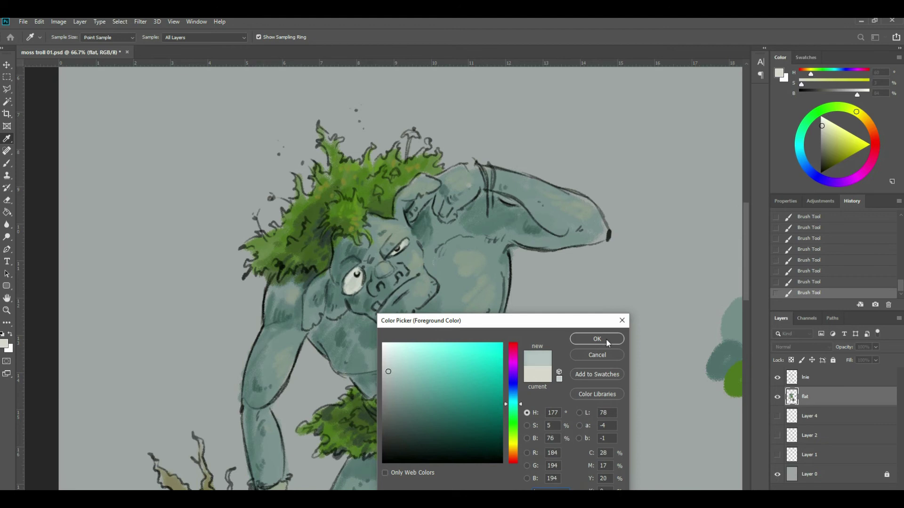
pyautogui.click(604, 339)
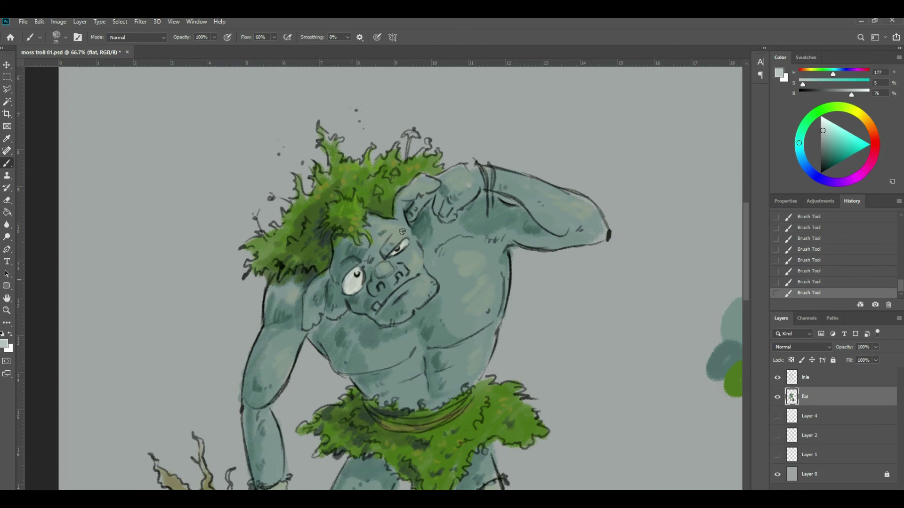
pyautogui.click(5, 345)
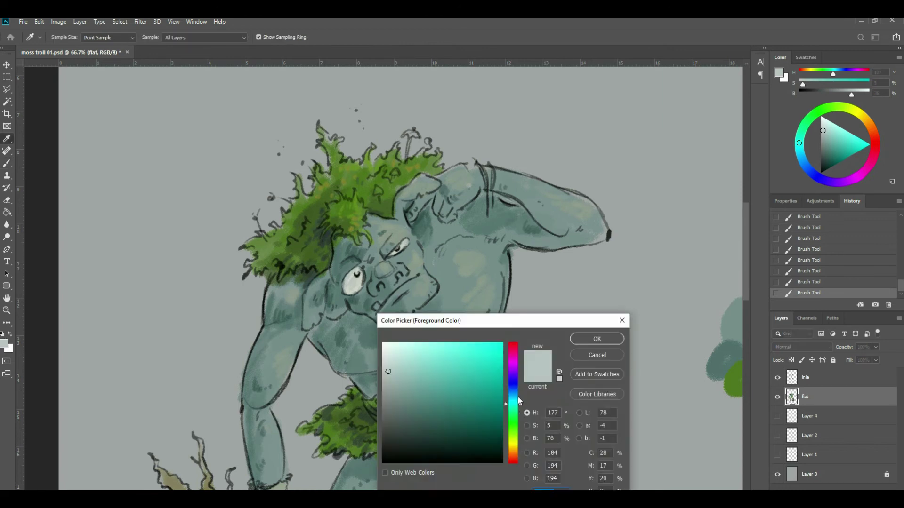
pyautogui.click(518, 366)
pyautogui.click(389, 375)
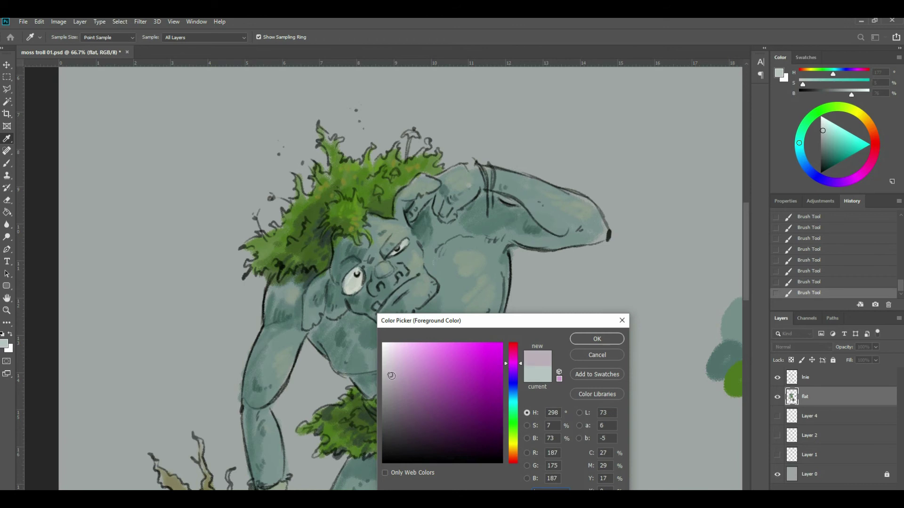
pyautogui.click(596, 339)
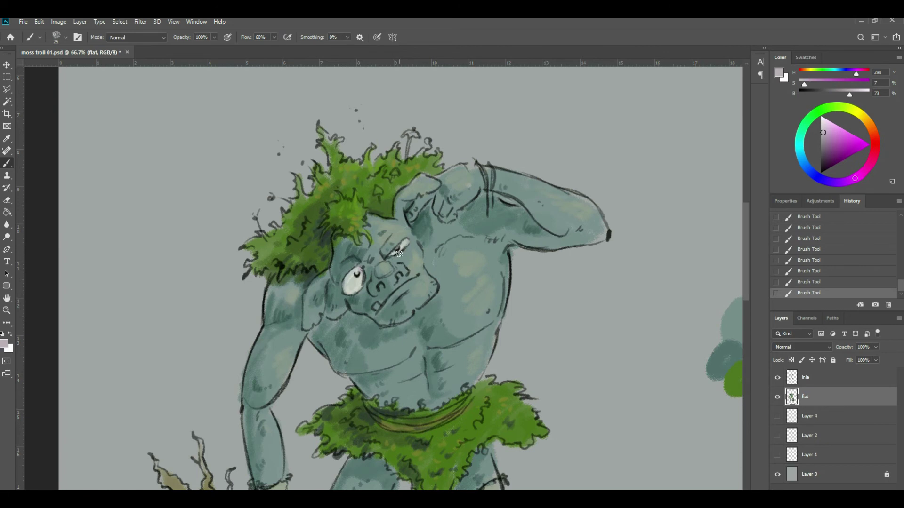
# Set a dark green of H 137, S 47, B 22 and darken the pupils of both eyes with a 12 px brush.
pyautogui.click(5, 345)
pyautogui.click(513, 396)
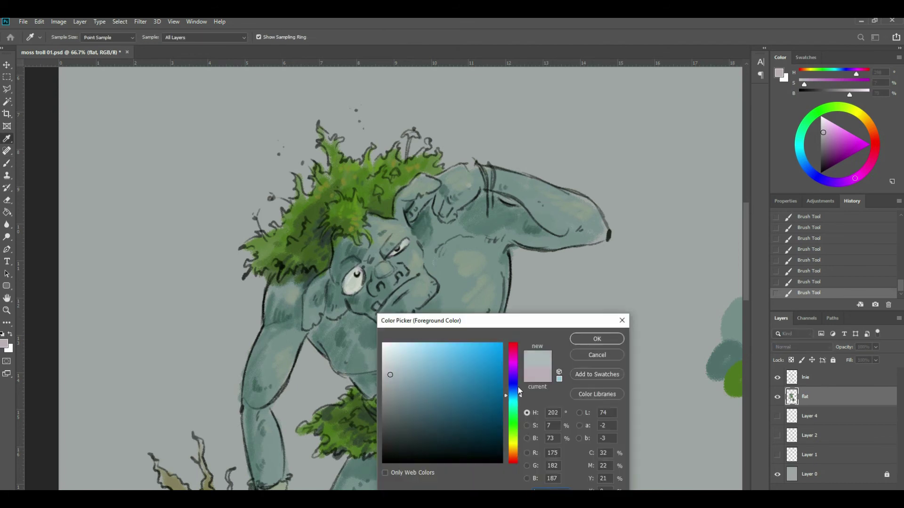
pyautogui.moveTo(496, 398)
pyautogui.mouseDown()
pyautogui.moveTo(459, 424)
pyautogui.moveTo(513, 417)
pyautogui.moveTo(478, 409)
pyautogui.moveTo(439, 437)
pyautogui.mouseUp()
pyautogui.click(597, 339)
pyautogui.press('b')
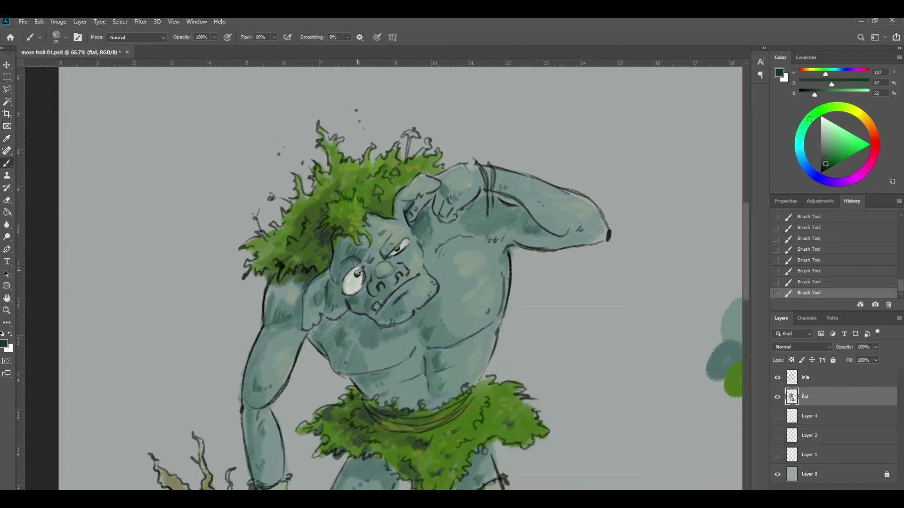
pyautogui.click(66, 38)
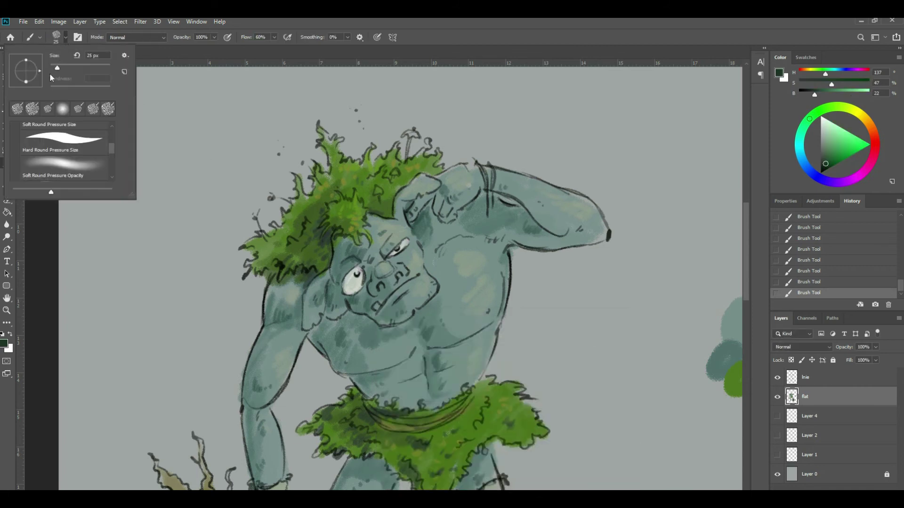
pyautogui.moveTo(56, 71); pyautogui.dragTo(54, 69)
pyautogui.press('Return')
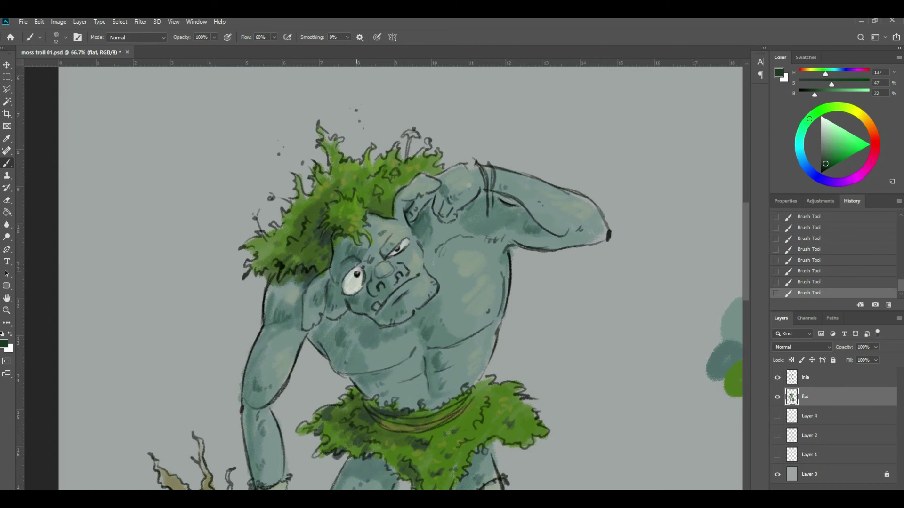
pyautogui.moveTo(398, 248); pyautogui.dragTo(402, 241)
# Paint the tooth with the sampled eye white at H 86, S 3, B 80 and shade it with yellowish green at H 69, S 25, B 66.
pyautogui.press('i')
pyautogui.click(360, 281)
pyautogui.press('b')
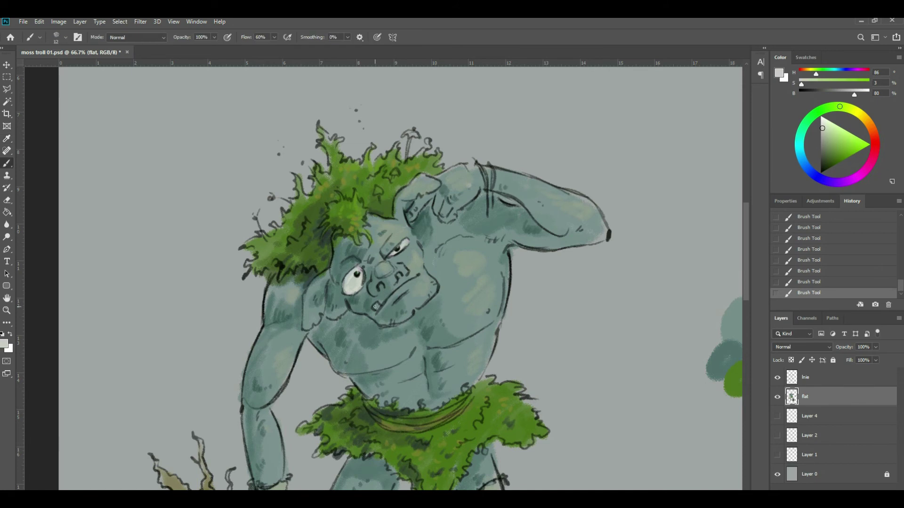
pyautogui.click(4, 344)
pyautogui.click(412, 377)
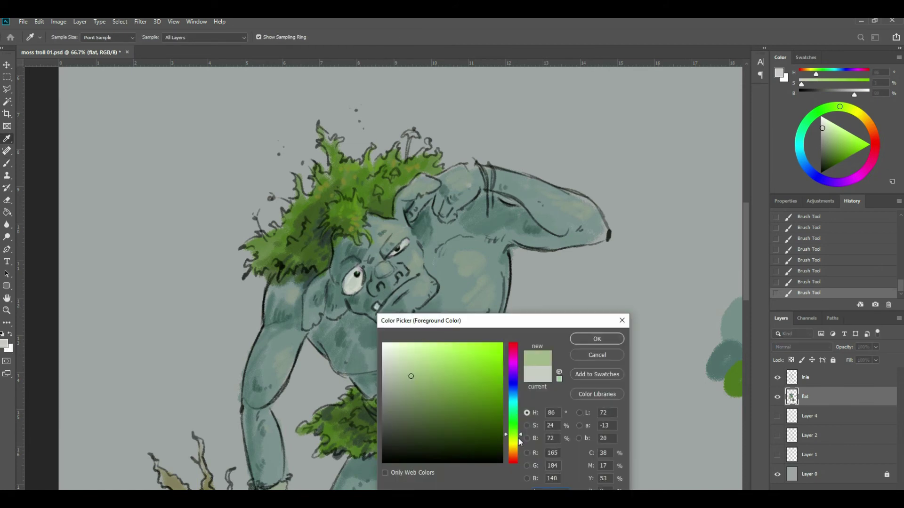
pyautogui.click(519, 440)
pyautogui.click(414, 383)
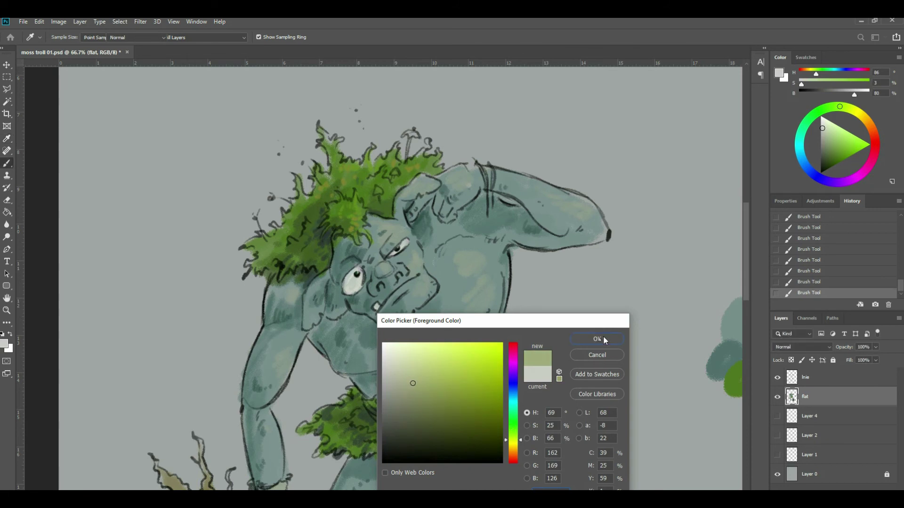
pyautogui.click(597, 339)
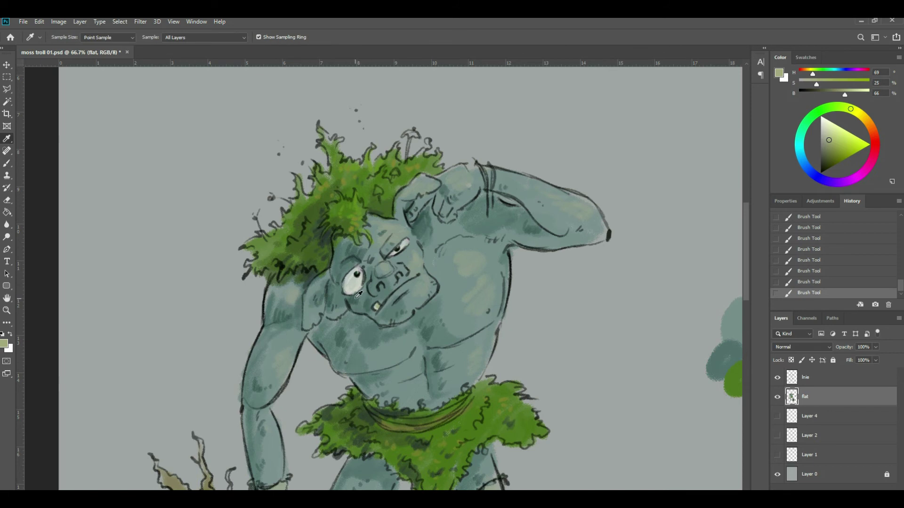
# Set a dark teal of H 178, S 21, B 24 and paint dark accents on the face around the eyes and ear.
pyautogui.keyDown('alt'); pyautogui.click(377, 312); pyautogui.keyUp('alt')
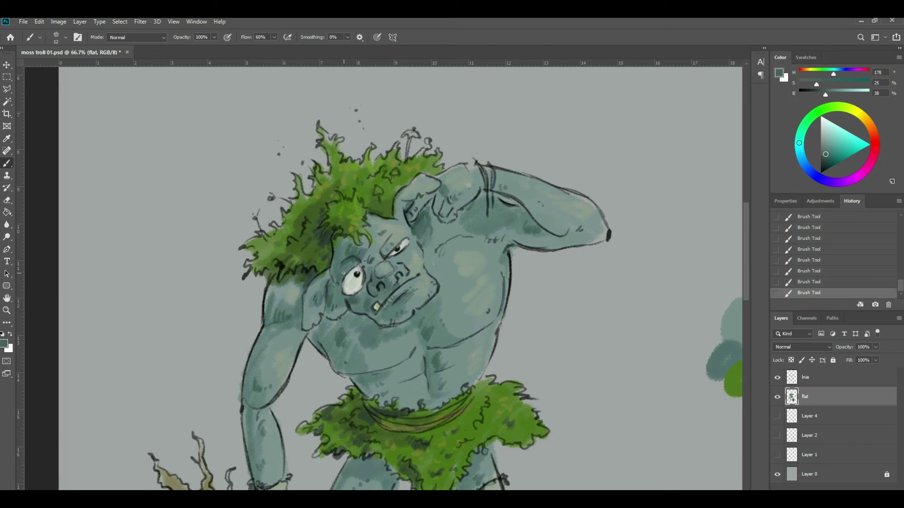
pyautogui.press('i')
pyautogui.click(354, 250)
pyautogui.click(4, 343)
pyautogui.moveTo(412, 415); pyautogui.dragTo(408, 433)
pyautogui.click(602, 336)
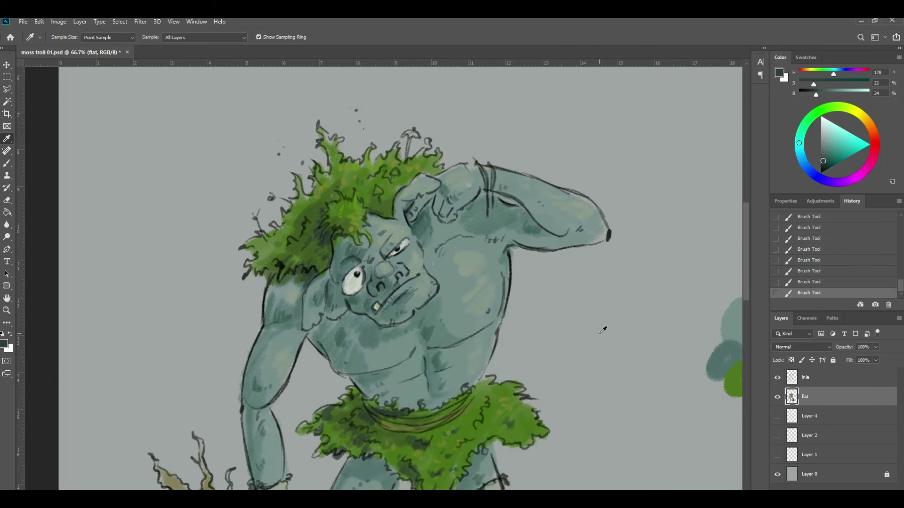
pyautogui.press('b')
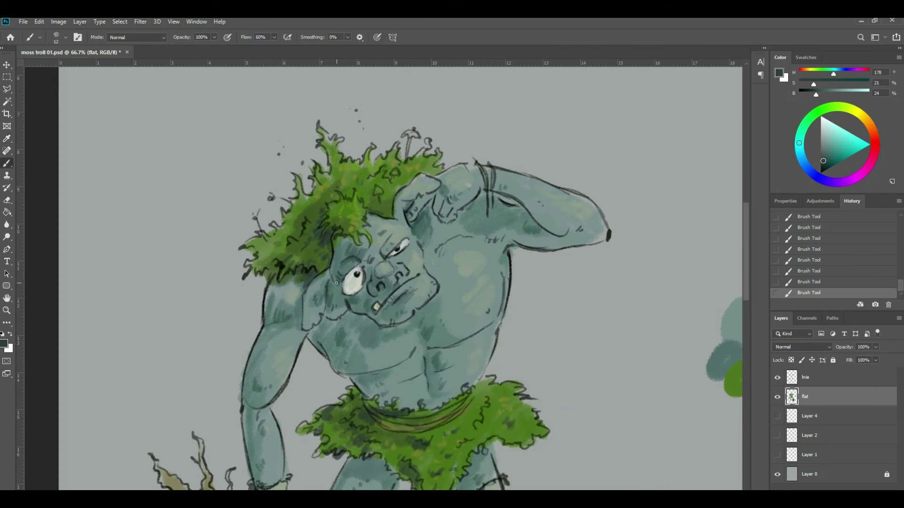
pyautogui.moveTo(345, 271); pyautogui.dragTo(342, 285)
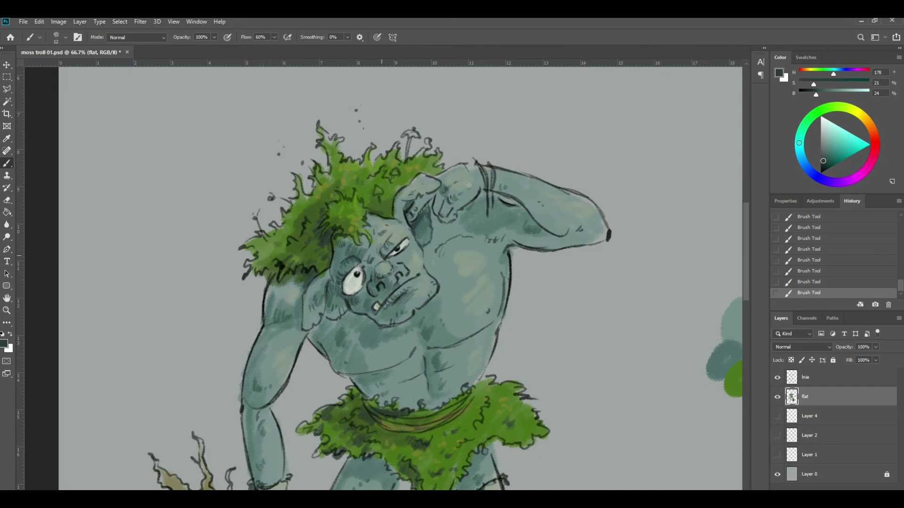
# Hatch dark teal shadow strokes across the neck and upper chest below the chin and on the adjacent shoulder.
pyautogui.rightClick(398, 253)
pyautogui.press('Escape')
pyautogui.moveTo(363, 316); pyautogui.dragTo(357, 321)
pyautogui.moveTo(368, 318); pyautogui.dragTo(358, 328)
pyautogui.moveTo(370, 322); pyautogui.dragTo(363, 334)
pyautogui.moveTo(373, 327); pyautogui.dragTo(347, 340)
pyautogui.moveTo(353, 333); pyautogui.dragTo(350, 342)
pyautogui.moveTo(294, 312); pyautogui.dragTo(293, 319)
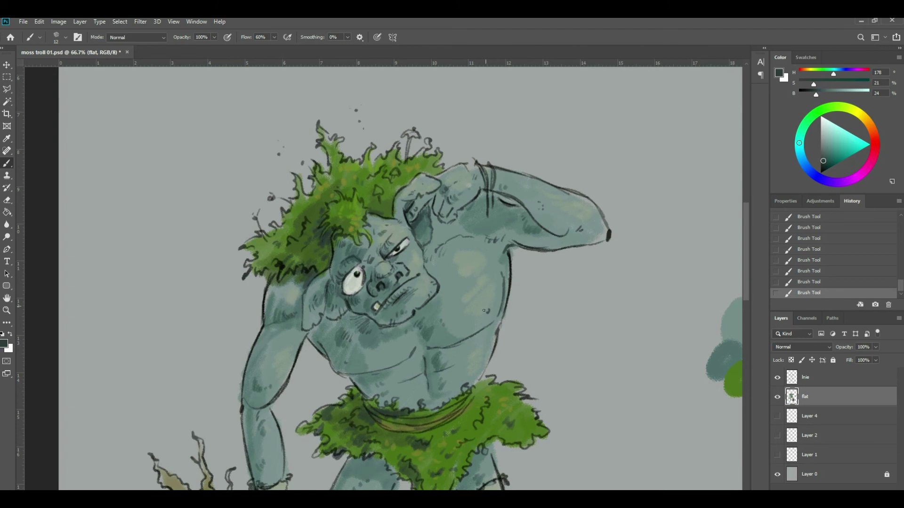
# Erase the stray color between the hammer handle and the troll's leg, and save the file.
pyautogui.moveTo(480, 313); pyautogui.dragTo(474, 221)
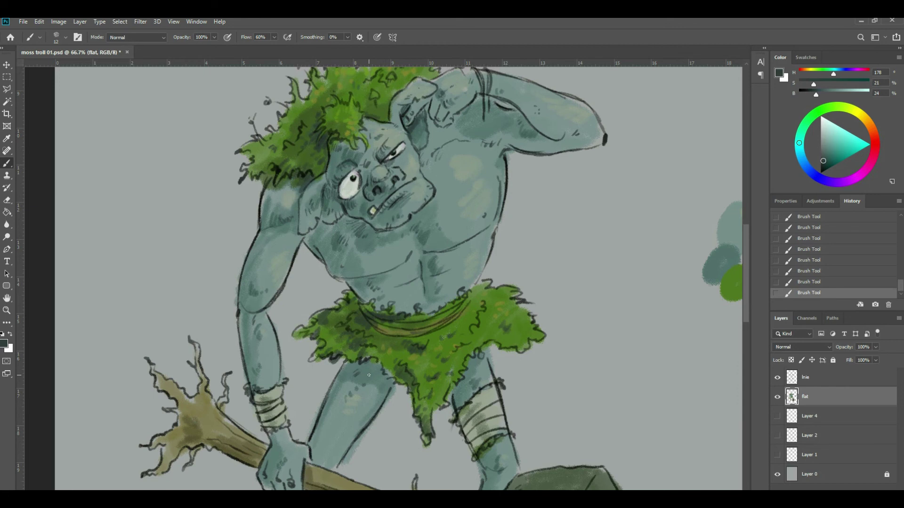
pyautogui.scroll(-5, 369, 375)
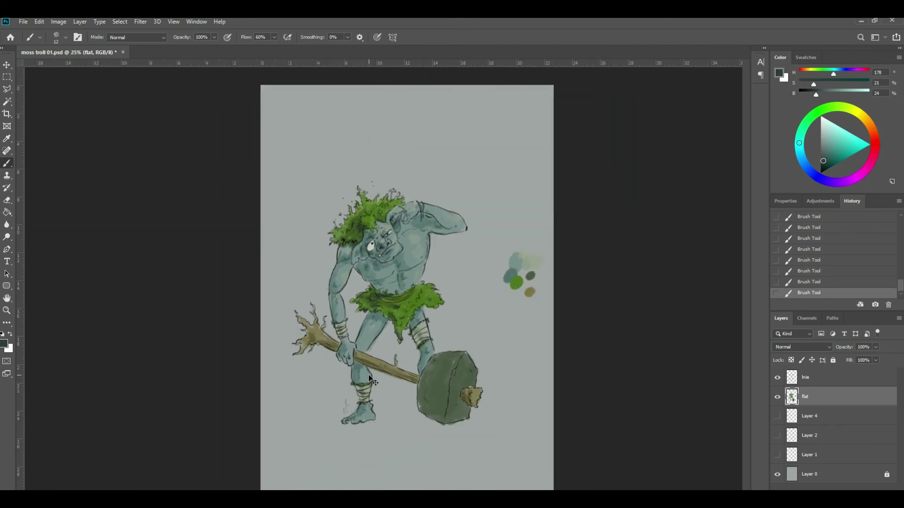
pyautogui.scroll(2, 368, 375)
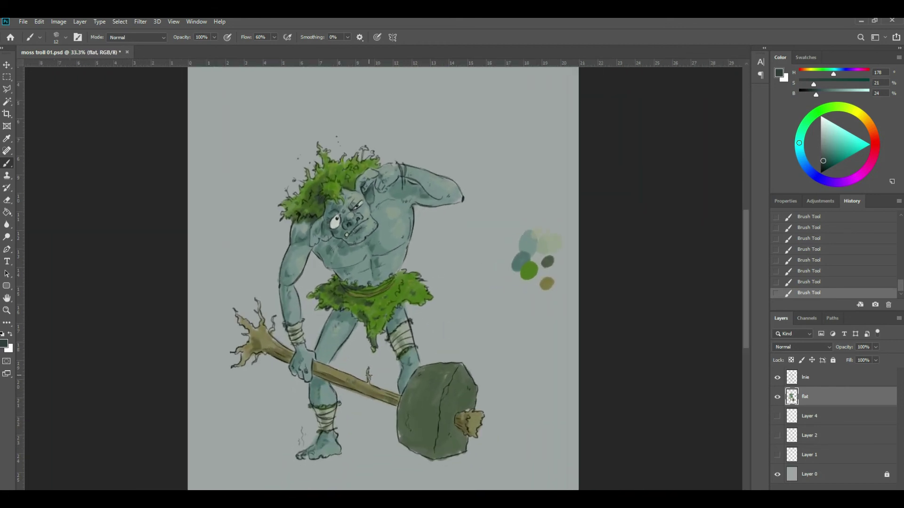
pyautogui.press('e')
pyautogui.click(334, 361)
pyautogui.click(333, 361)
pyautogui.click(334, 362)
pyautogui.click(334, 361)
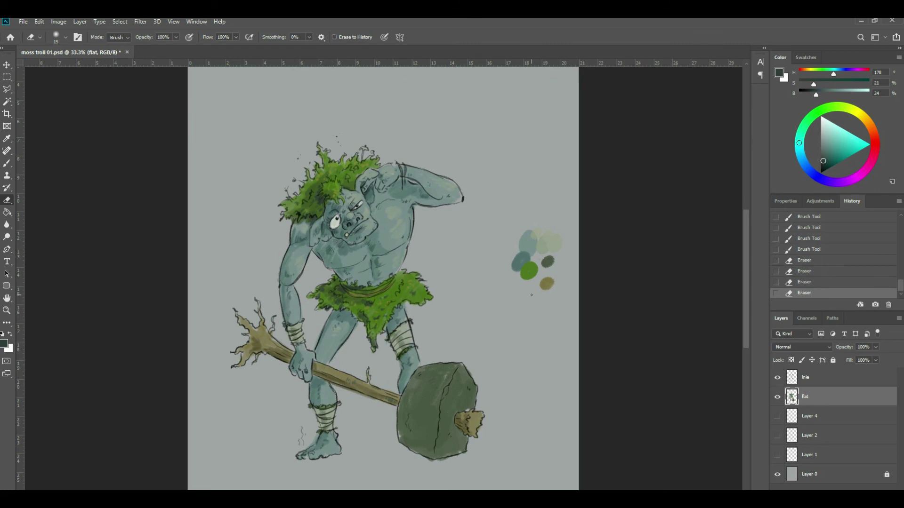
pyautogui.hotkey('ctrl', 's')
pyautogui.click(562, 168)
# Cut the color swatches beside the troll from the flat layer, paste them onto a new layer and place it beneath the flat layer.
pyautogui.click(7, 77)
pyautogui.moveTo(495, 218); pyautogui.dragTo(568, 301)
pyautogui.hotkey('ctrl', 'x')
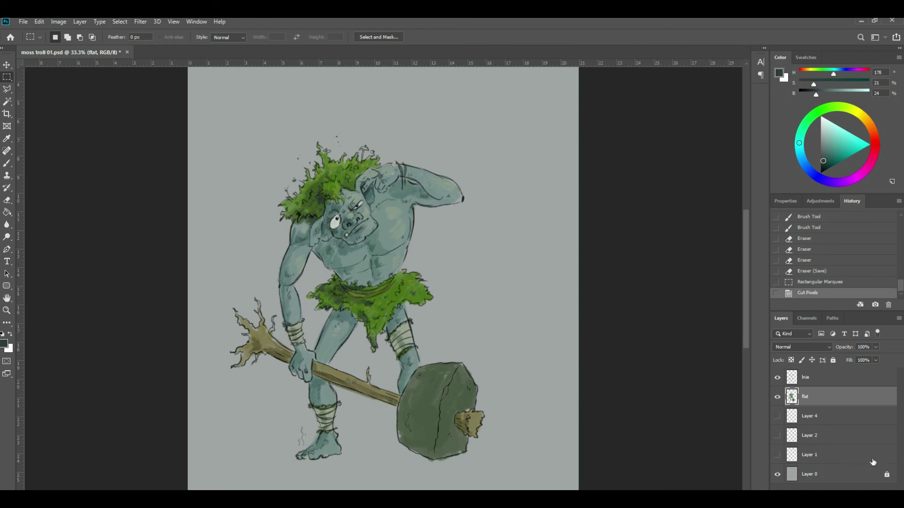
pyautogui.hotkey('ctrl', 'shift', 'alt', 'n')
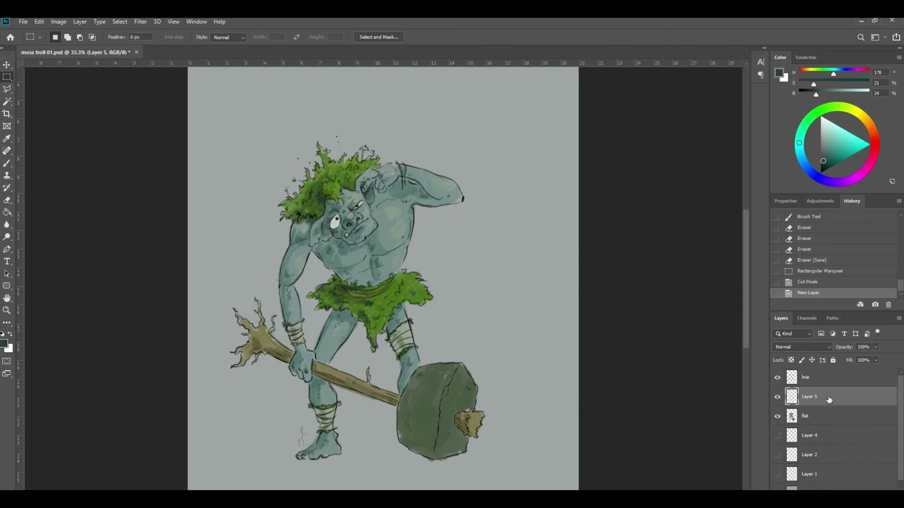
pyautogui.hotkey('ctrl', 'v')
pyautogui.moveTo(837, 397); pyautogui.dragTo(824, 420)
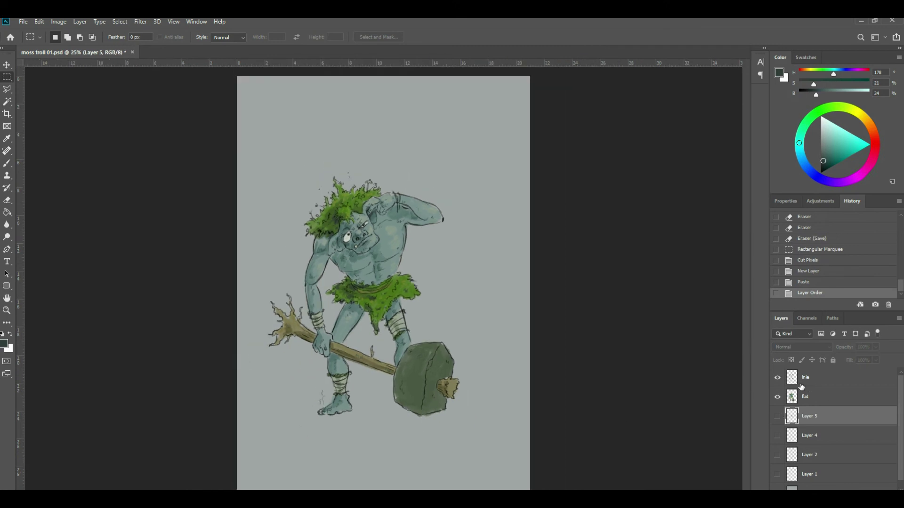
# Enlarge the line and flat layers together to 124.72% and reposition the troll on the canvas.
pyautogui.click(829, 398)
pyautogui.keyDown('shift'); pyautogui.click(828, 378); pyautogui.keyUp('shift')
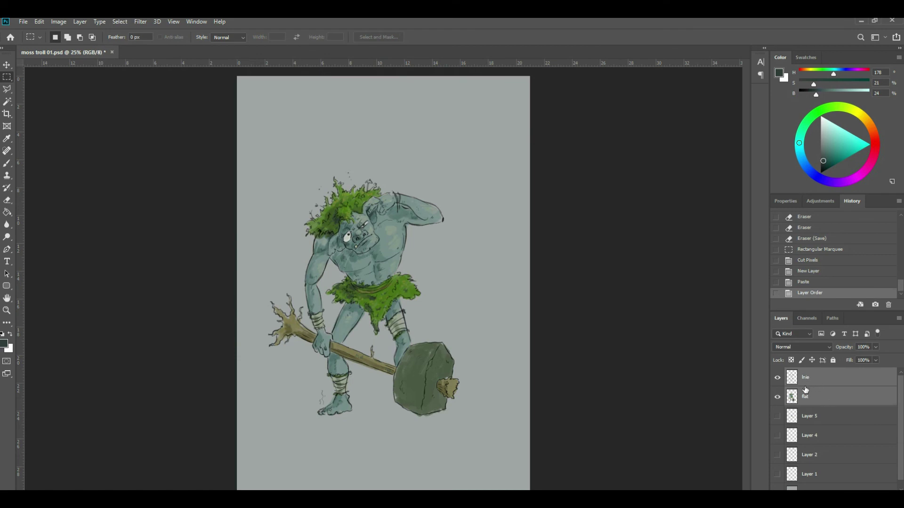
pyautogui.hotkey('ctrl', 't')
pyautogui.moveTo(460, 171); pyautogui.dragTo(504, 111)
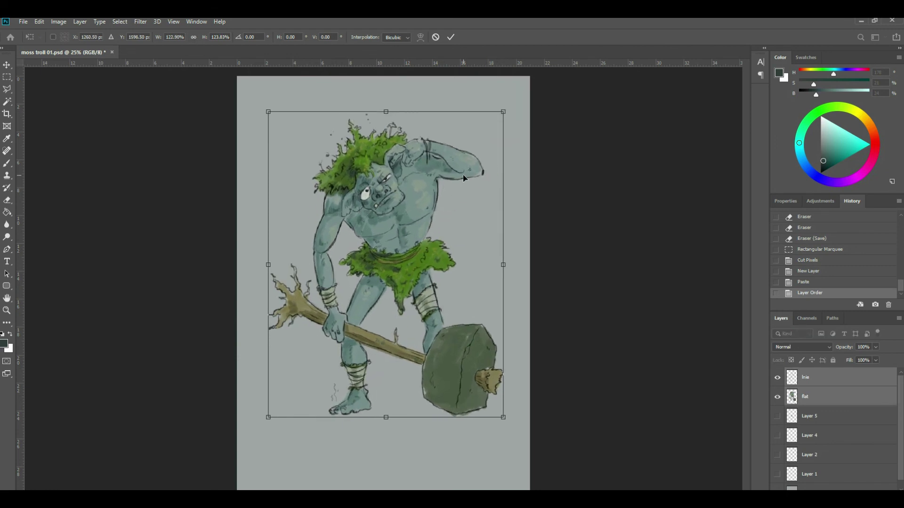
pyautogui.hotkey('ctrl', 'z')
pyautogui.moveTo(459, 169); pyautogui.dragTo(505, 109)
pyautogui.moveTo(426, 200); pyautogui.dragTo(422, 211)
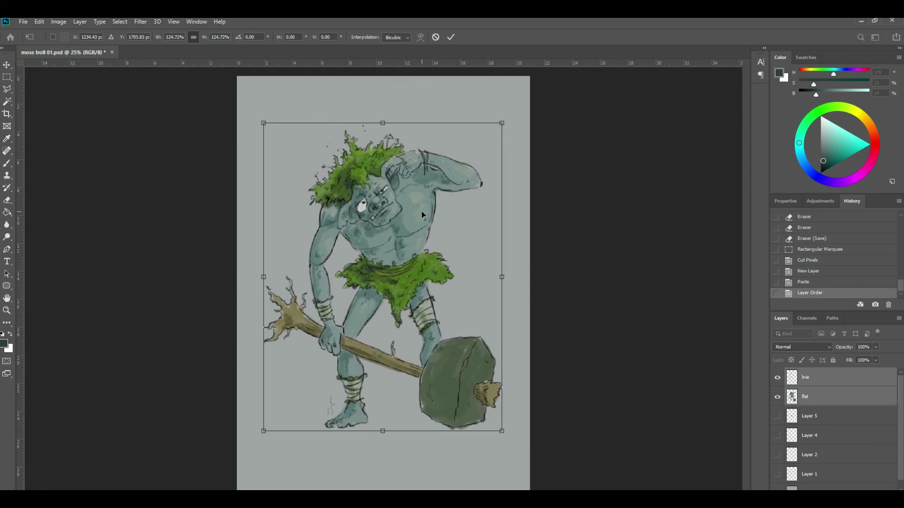
pyautogui.press('Return')
# Add a new empty layer between the flat layer and the swatch layer.
pyautogui.click(829, 417)
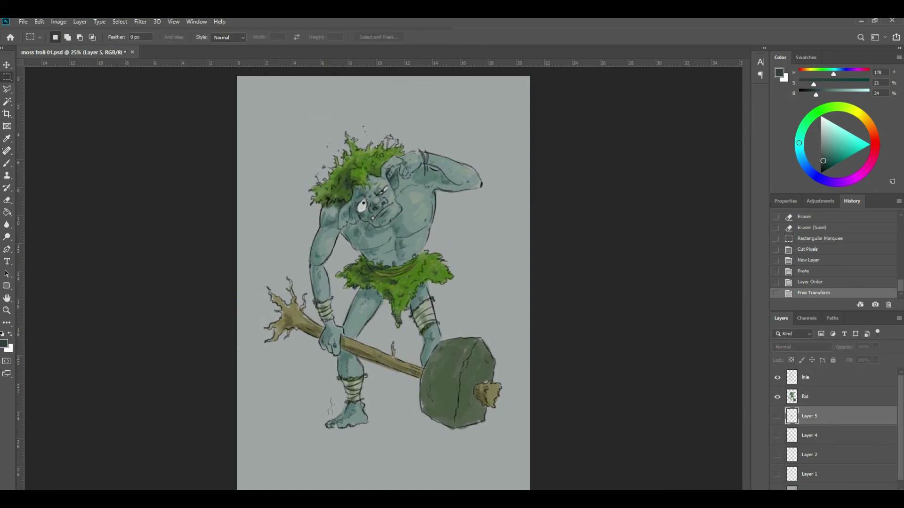
pyautogui.hotkey('ctrl', 'shift', 'alt', 'n')
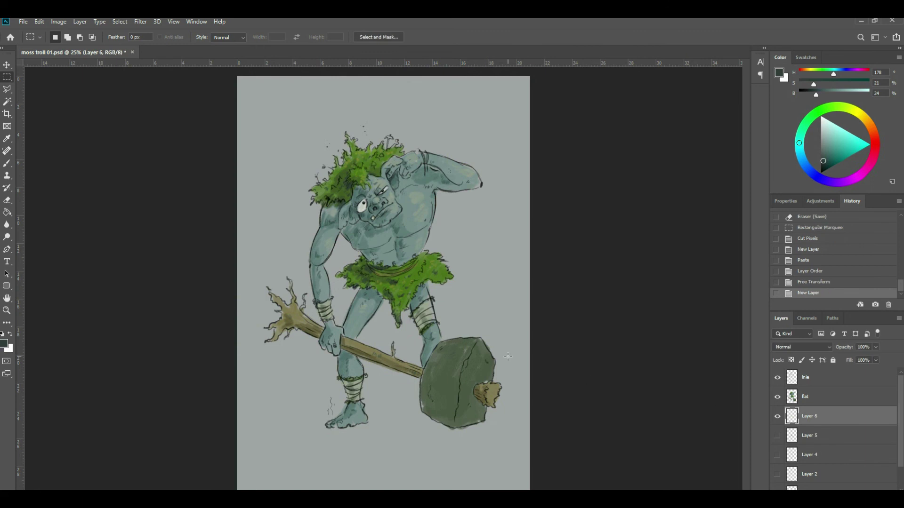
# Sample the hammer head's green for the flat layer and darken the foreground color to H 101, S 14, B 19.
pyautogui.click(829, 402)
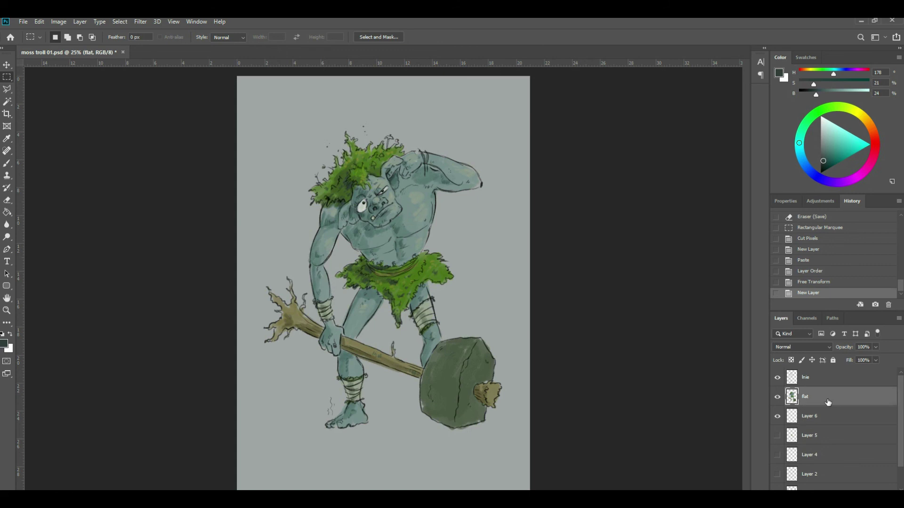
pyautogui.click(5, 343)
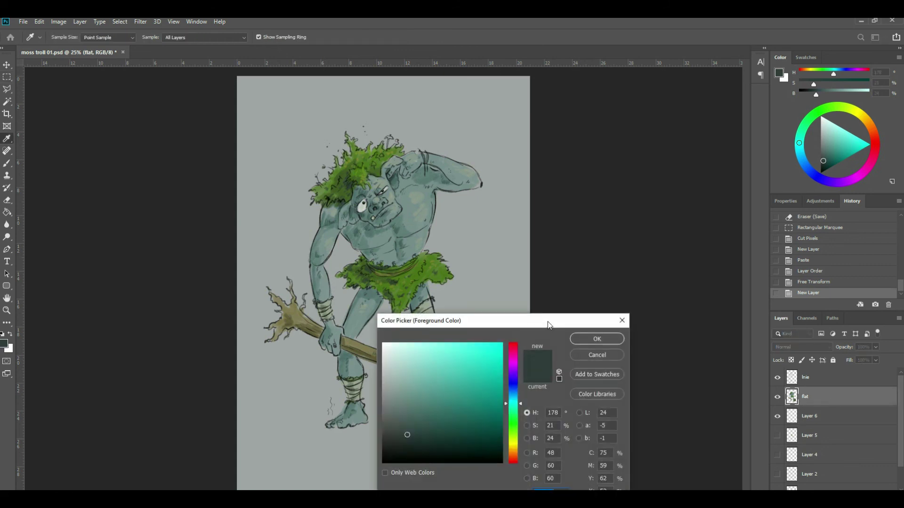
pyautogui.moveTo(547, 323); pyautogui.dragTo(629, 281)
pyautogui.click(450, 361)
pyautogui.click(688, 296)
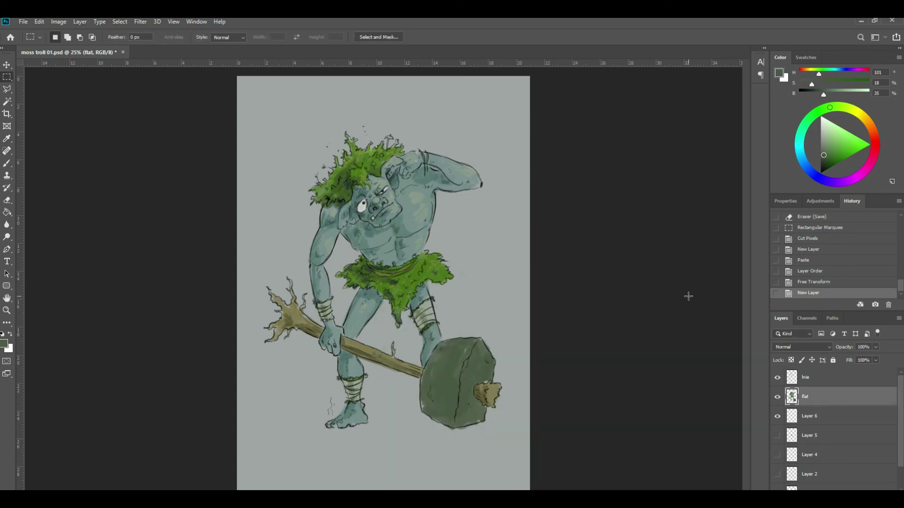
pyautogui.click(5, 344)
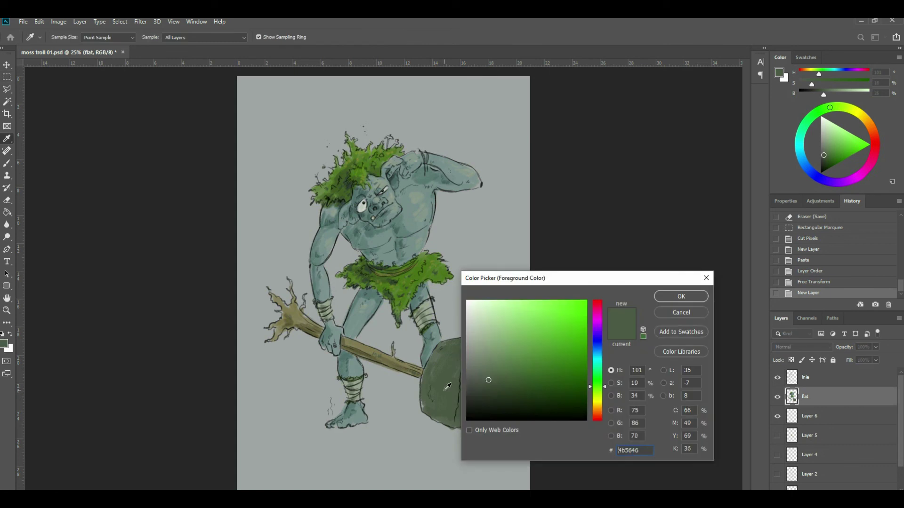
pyautogui.moveTo(511, 397); pyautogui.dragTo(484, 397)
pyautogui.click(681, 297)
pyautogui.press('m')
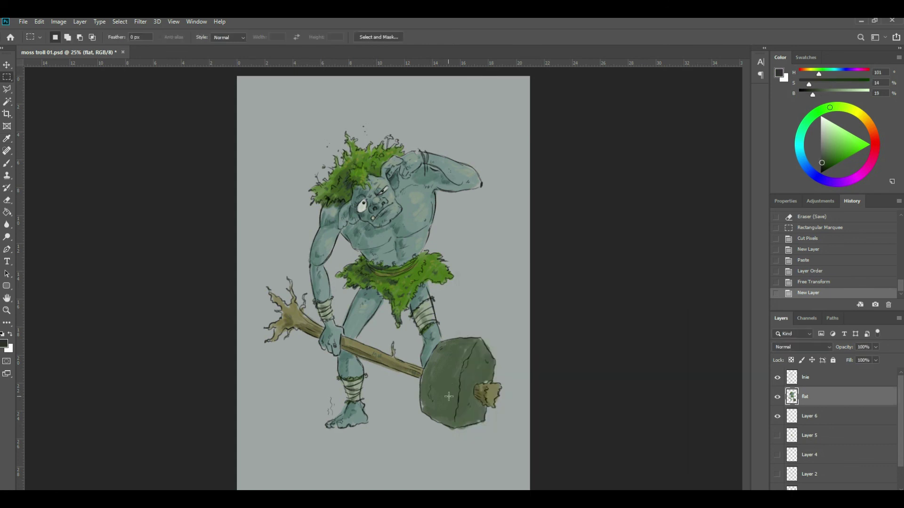
# Enlarge the brush to about 53 px and hatch dark shadow strokes over the stone hammer head.
pyautogui.press('b')
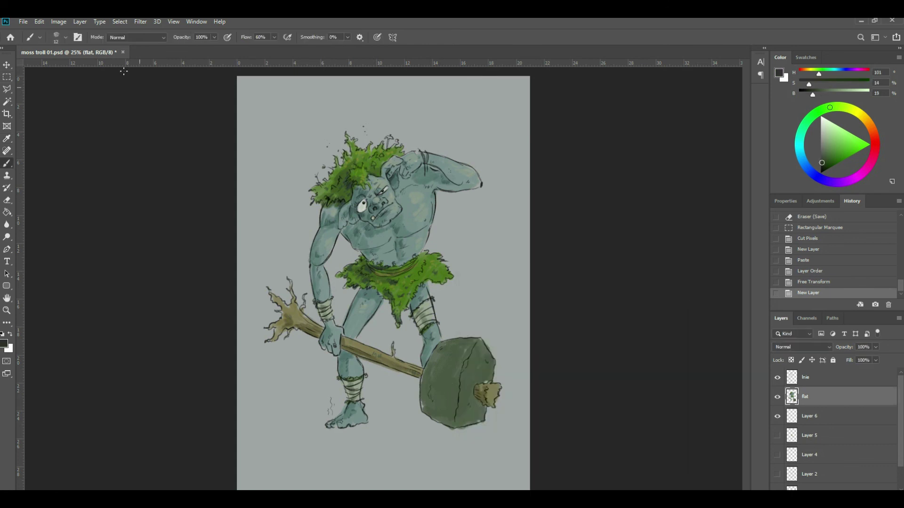
pyautogui.click(66, 37)
pyautogui.moveTo(54, 67); pyautogui.dragTo(57, 67)
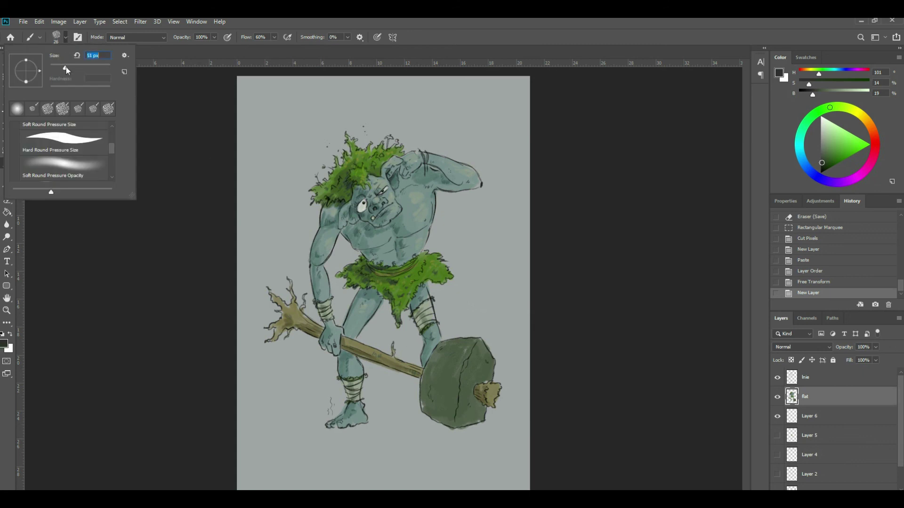
pyautogui.moveTo(431, 369); pyautogui.dragTo(425, 376)
pyautogui.moveTo(432, 372); pyautogui.dragTo(424, 383)
pyautogui.moveTo(433, 378); pyautogui.dragTo(426, 386)
pyautogui.moveTo(434, 380); pyautogui.dragTo(426, 394)
pyautogui.moveTo(435, 389)
pyautogui.mouseDown()
pyautogui.moveTo(434, 406)
pyautogui.moveTo(452, 405)
pyautogui.moveTo(452, 416)
pyautogui.mouseUp()
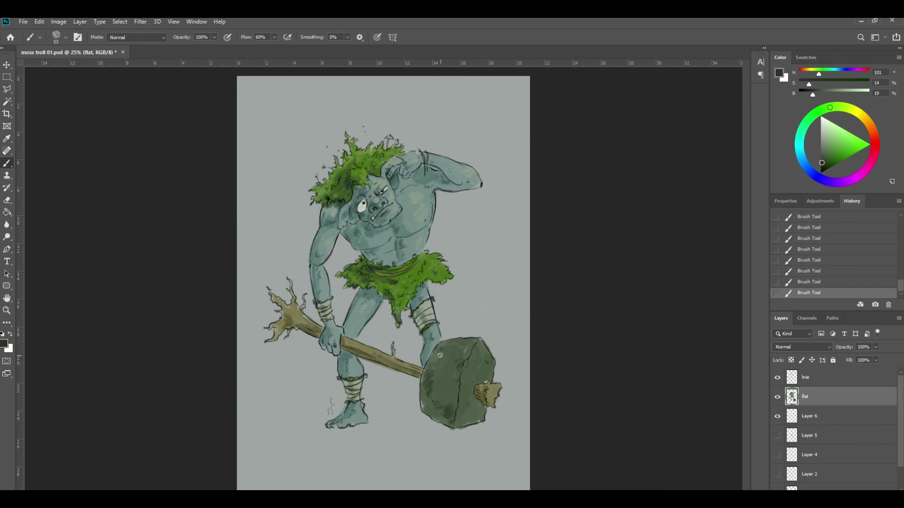
pyautogui.moveTo(429, 403); pyautogui.dragTo(425, 412)
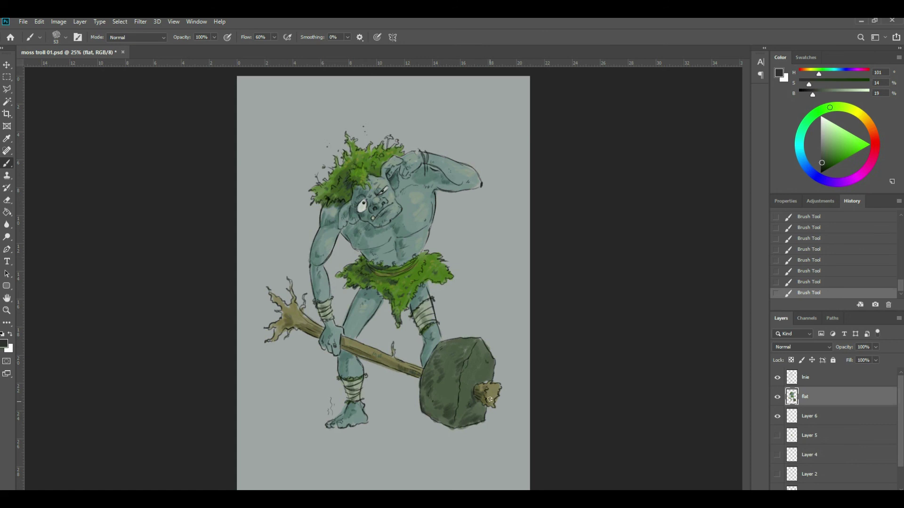
# Set a grey-green of H 161, S 9, B 42 from the sampled stone color and paint lighter strokes on the hammer head.
pyautogui.press('i')
pyautogui.click(446, 375)
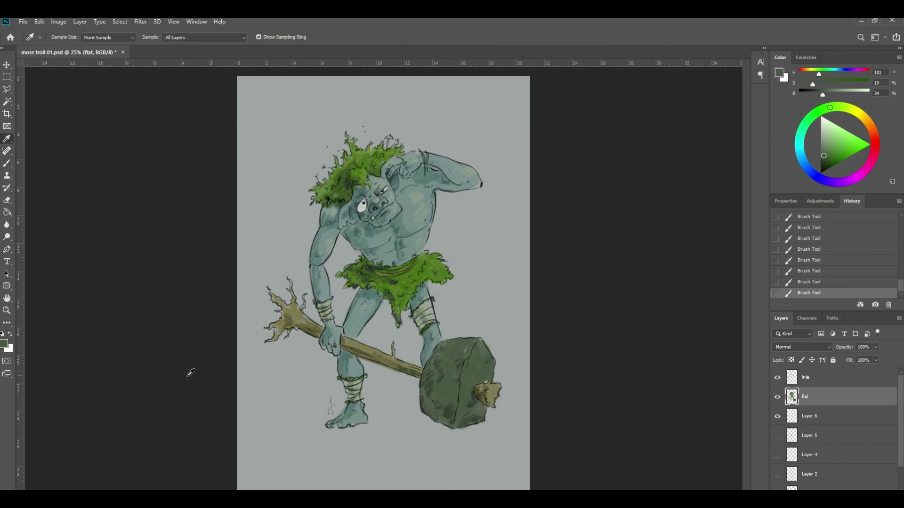
pyautogui.click(5, 344)
pyautogui.moveTo(606, 390); pyautogui.dragTo(605, 367)
pyautogui.moveTo(483, 367); pyautogui.dragTo(478, 371)
pyautogui.click(677, 296)
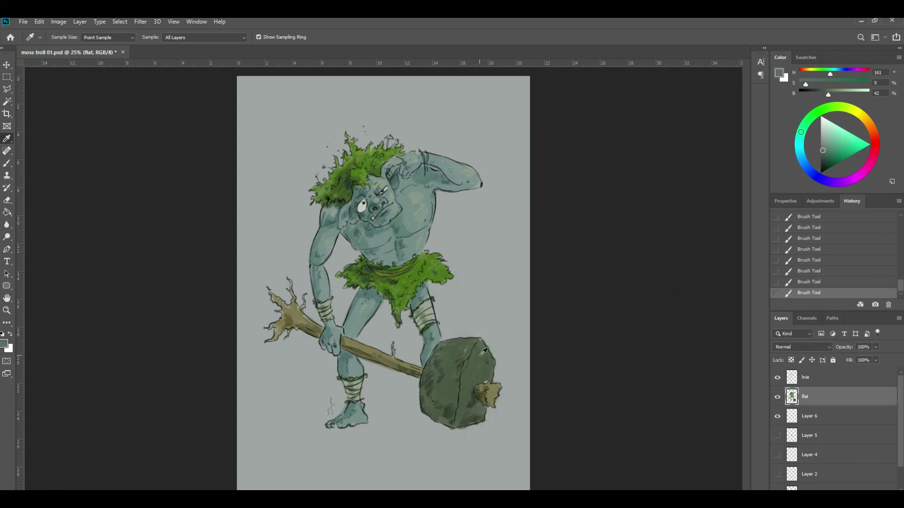
pyautogui.press('b')
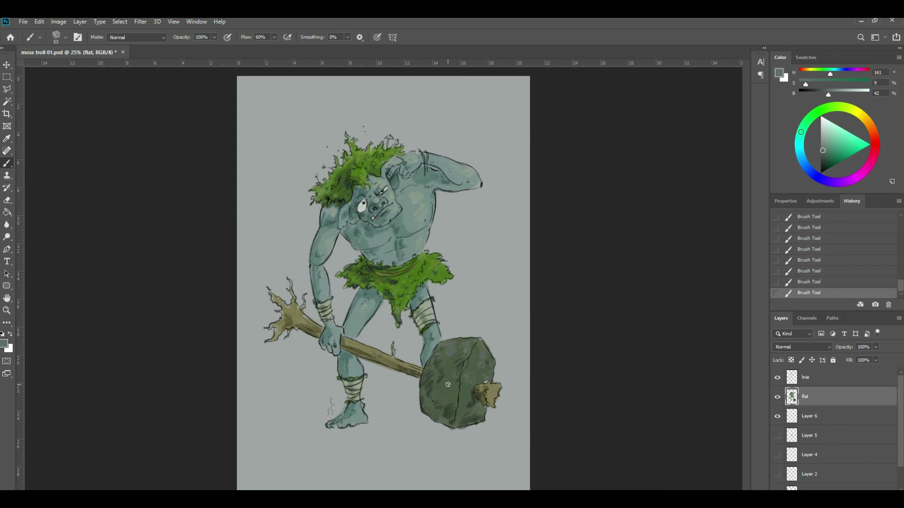
# Sample the wood color, shift it to an olive of H 59, S 36, B 59 and add highlights to the hammer.
pyautogui.press('i')
pyautogui.click(492, 385)
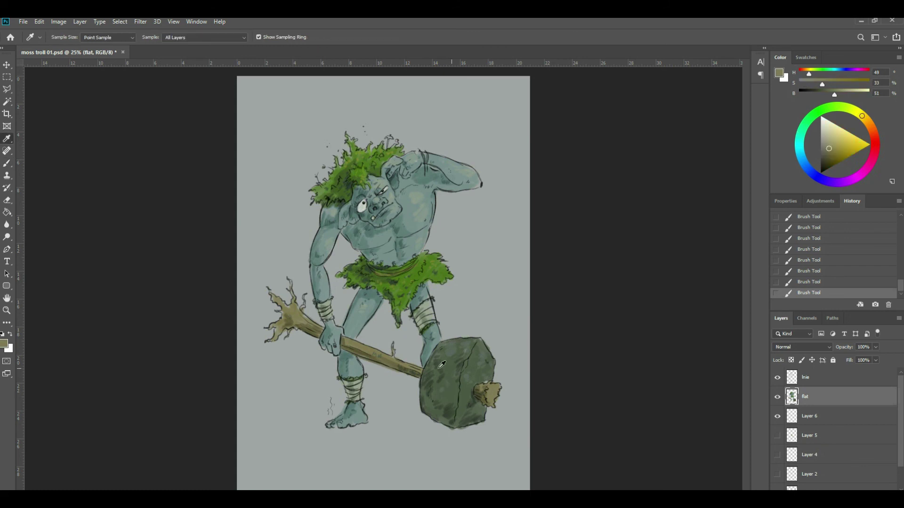
pyautogui.click(6, 343)
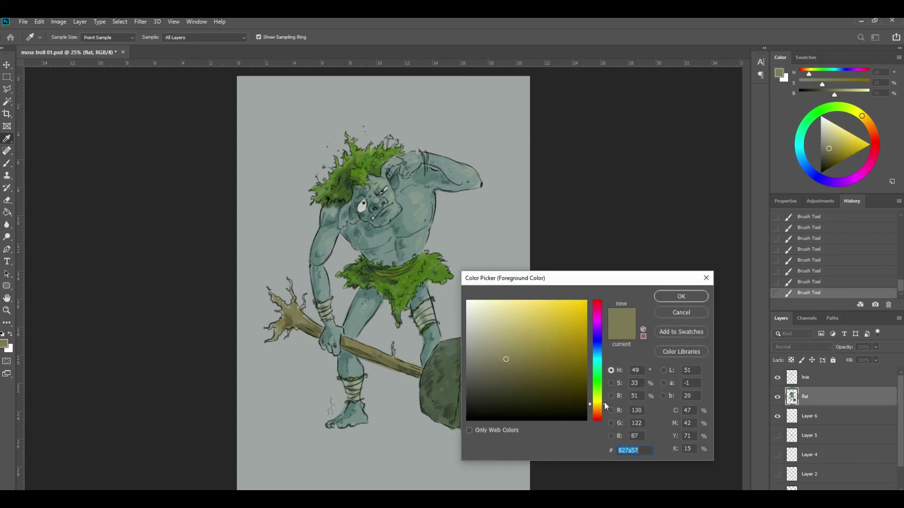
pyautogui.moveTo(604, 403); pyautogui.dragTo(601, 400)
pyautogui.click(510, 350)
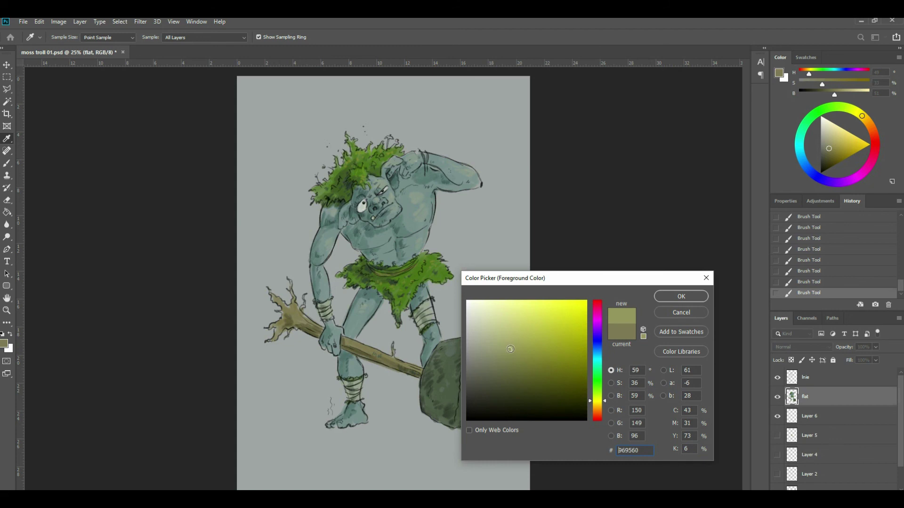
pyautogui.click(681, 296)
pyautogui.press('b')
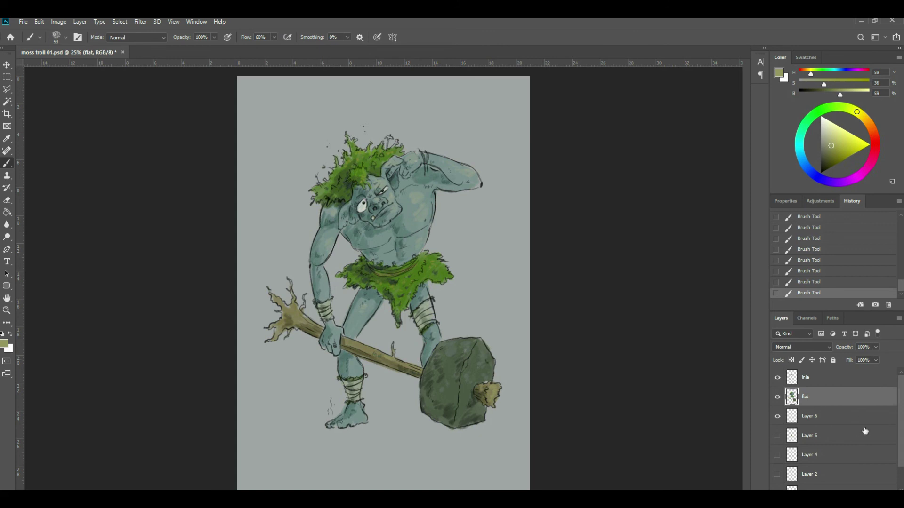
# Select Layer 6 and hide it, and toggle Layer 5's visibility to check its contents.
pyautogui.click(834, 420)
pyautogui.click(835, 433)
pyautogui.click(810, 417)
pyautogui.click(777, 417)
pyautogui.click(777, 417)
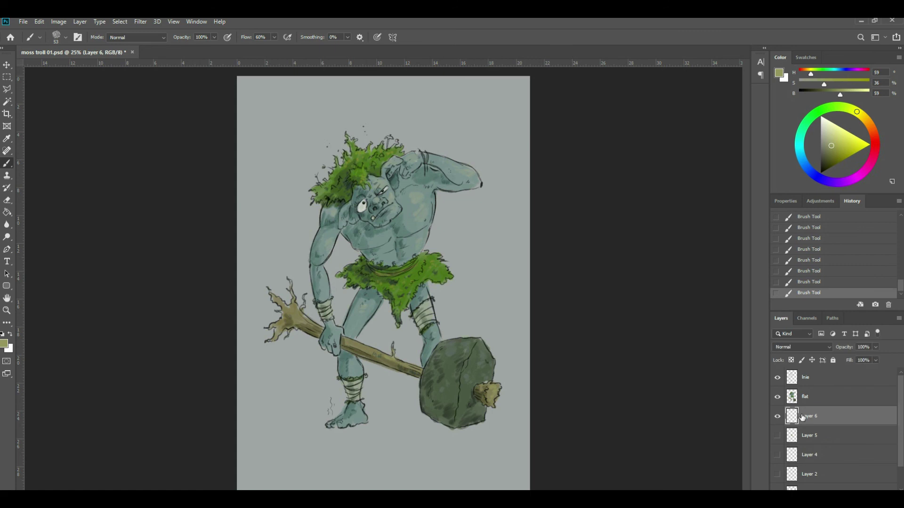
pyautogui.click(779, 416)
pyautogui.click(777, 437)
pyautogui.click(778, 437)
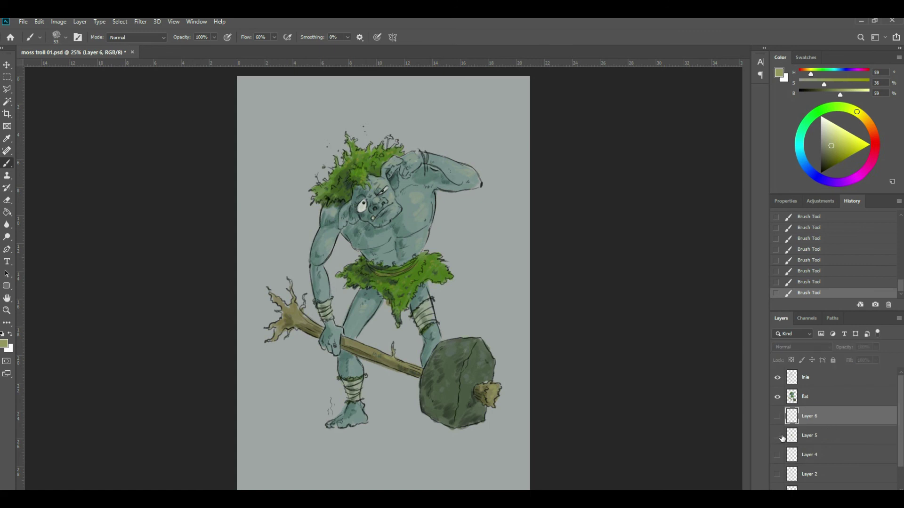
# Rename Layer 6 as floor.
pyautogui.doubleClick(818, 417)
pyautogui.write('floor')
pyautogui.press('Return')
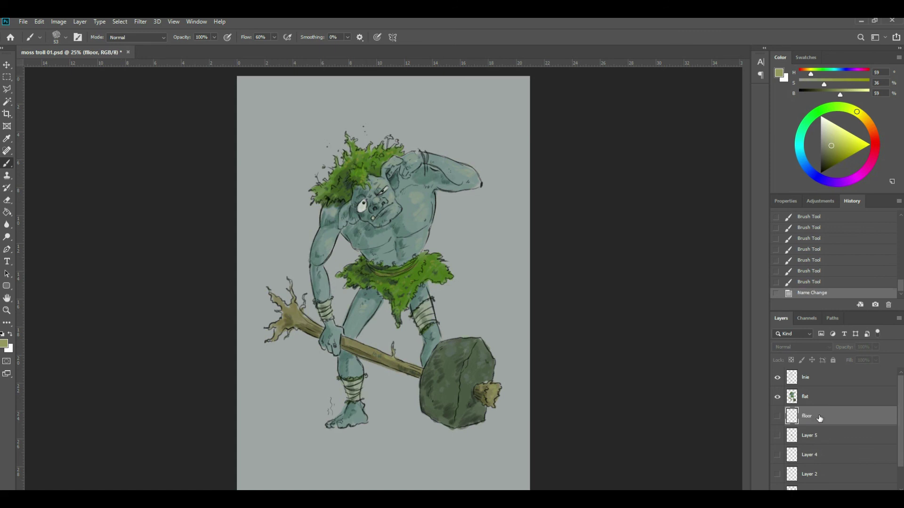
# Sample the teal skin color at the foot and darken it to a foreground color of H 178, S 13, B 34.
pyautogui.click(3, 344)
pyautogui.click(360, 415)
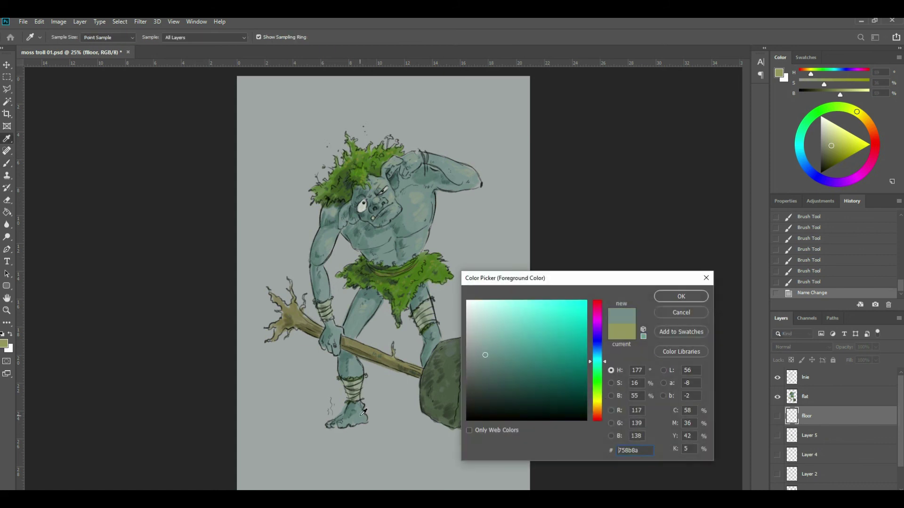
pyautogui.click(354, 407)
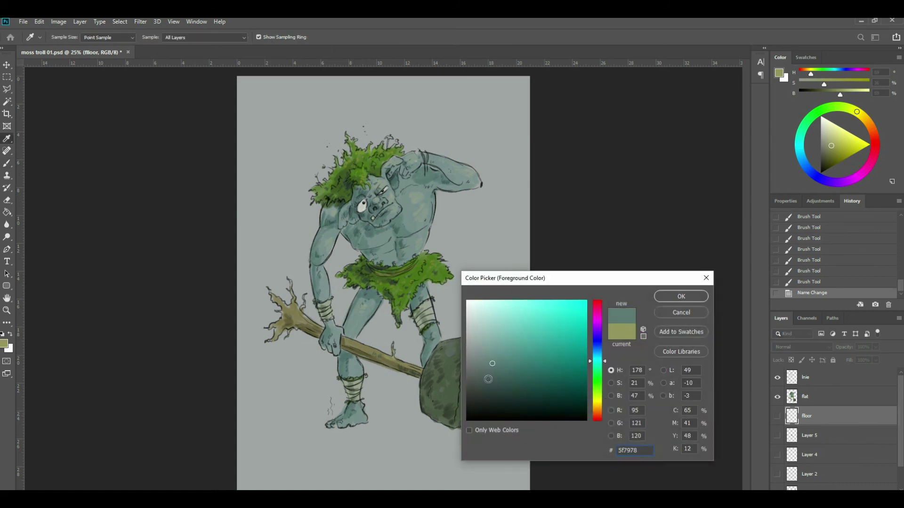
pyautogui.click(483, 379)
pyautogui.click(685, 297)
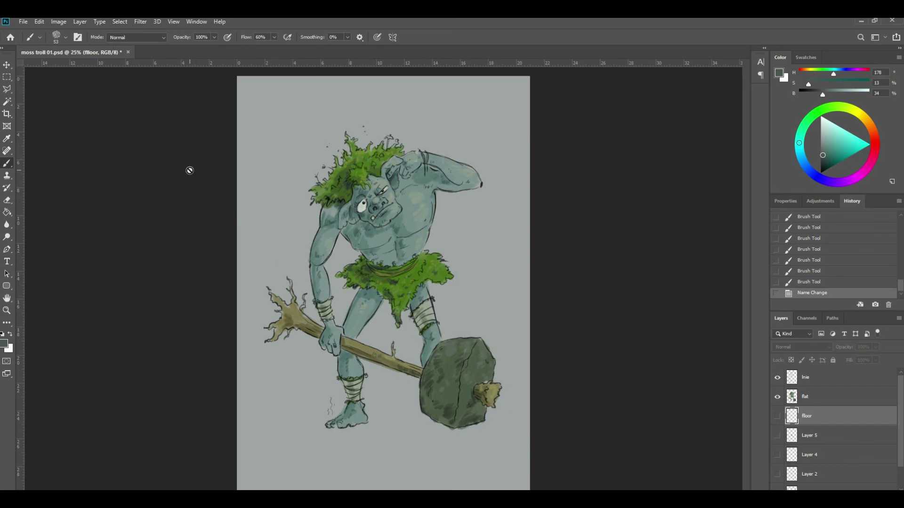
# Show the floor layer, enlarge the brush to 114 px and paint ground shadow strokes beneath the troll's feet and hammer.
pyautogui.click(777, 416)
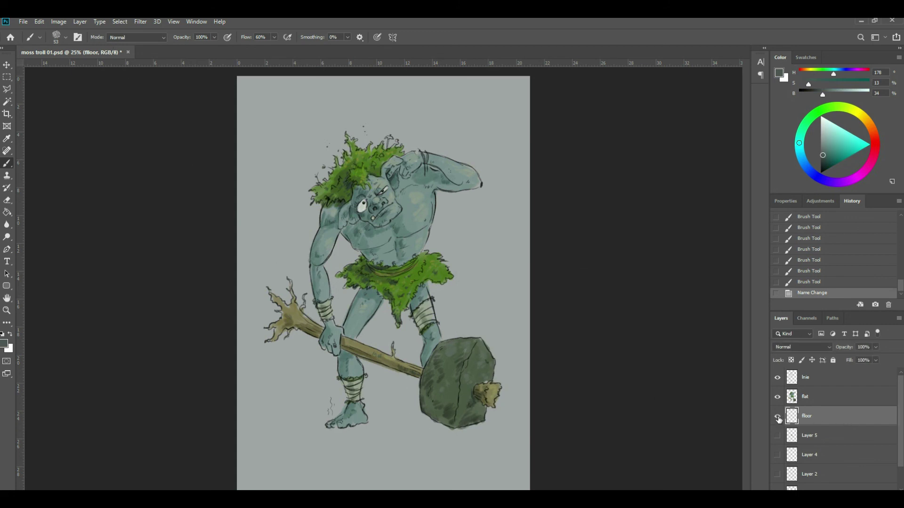
pyautogui.click(66, 38)
pyautogui.moveTo(74, 70); pyautogui.dragTo(83, 69)
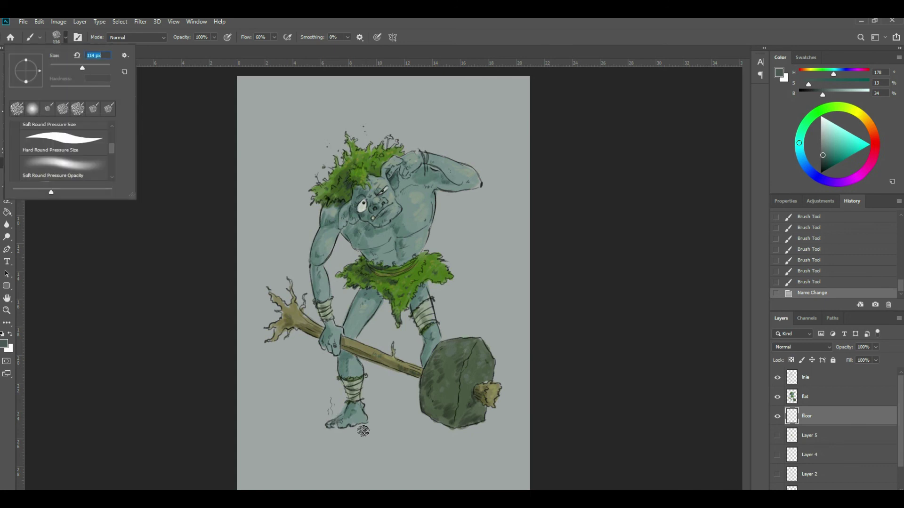
pyautogui.click(283, 438)
pyautogui.moveTo(306, 438)
pyautogui.mouseDown()
pyautogui.moveTo(400, 429)
pyautogui.moveTo(407, 426)
pyautogui.moveTo(362, 419)
pyautogui.moveTo(448, 407)
pyautogui.moveTo(502, 414)
pyautogui.moveTo(385, 427)
pyautogui.moveTo(395, 435)
pyautogui.moveTo(287, 437)
pyautogui.moveTo(445, 429)
pyautogui.moveTo(325, 427)
pyautogui.moveTo(350, 430)
pyautogui.moveTo(281, 442)
pyautogui.moveTo(292, 444)
pyautogui.moveTo(295, 431)
pyautogui.moveTo(283, 434)
pyautogui.moveTo(334, 444)
pyautogui.moveTo(285, 448)
pyautogui.mouseUp()
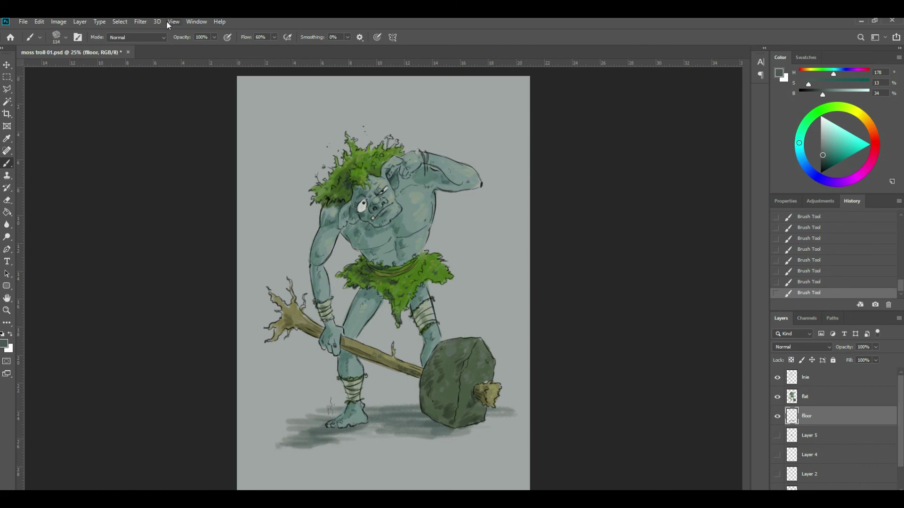
# Apply a light Gaussian Blur to the ground shadow, using a radius below 4.8 pixels.
pyautogui.click(142, 23)
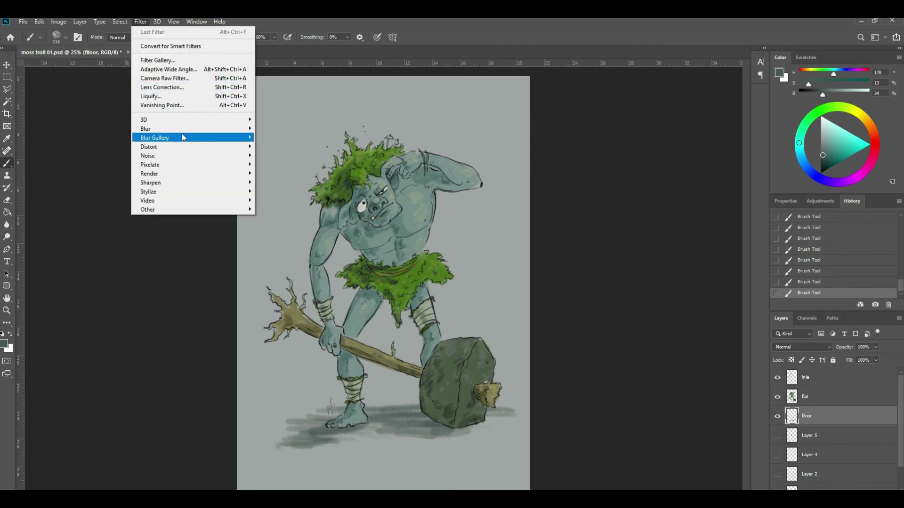
pyautogui.moveTo(184, 133)
pyautogui.click(281, 164)
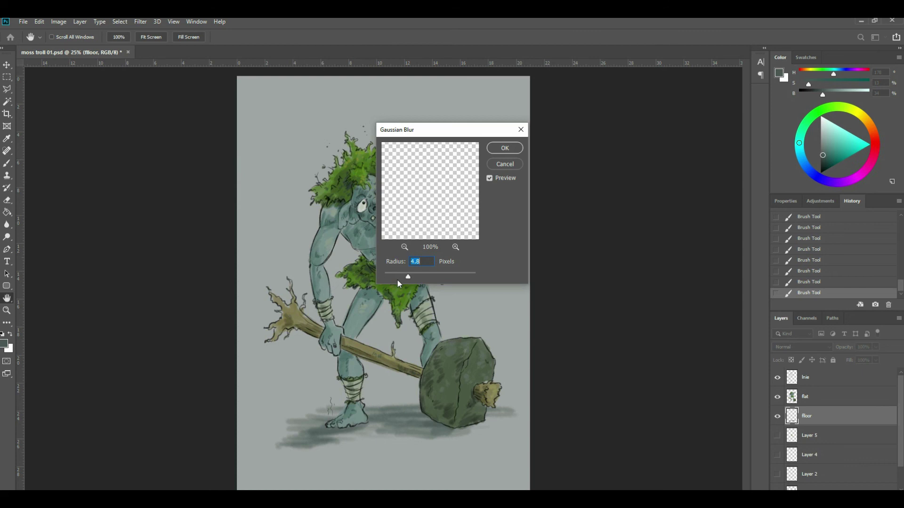
pyautogui.moveTo(407, 276); pyautogui.dragTo(397, 276)
pyautogui.click(504, 148)
# Lower the floor layer's opacity to 76% and save the document.
pyautogui.click(875, 348)
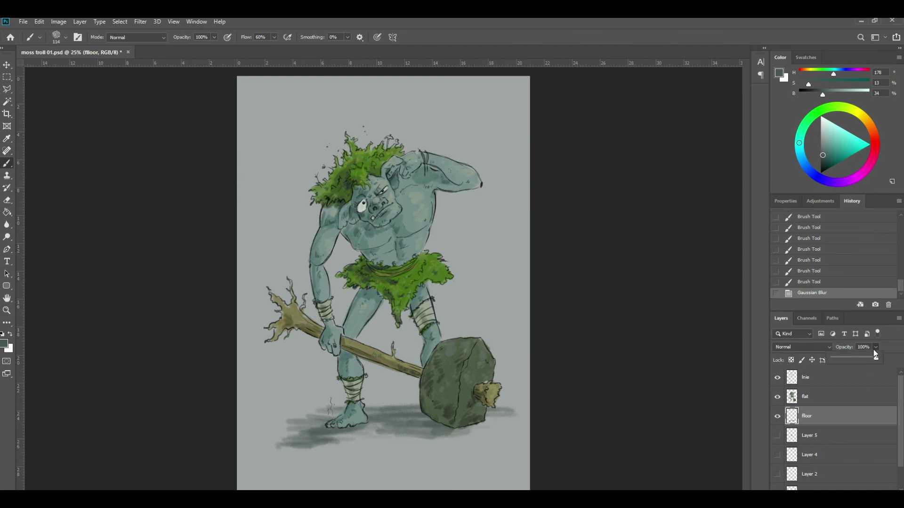
pyautogui.moveTo(869, 359); pyautogui.dragTo(865, 360)
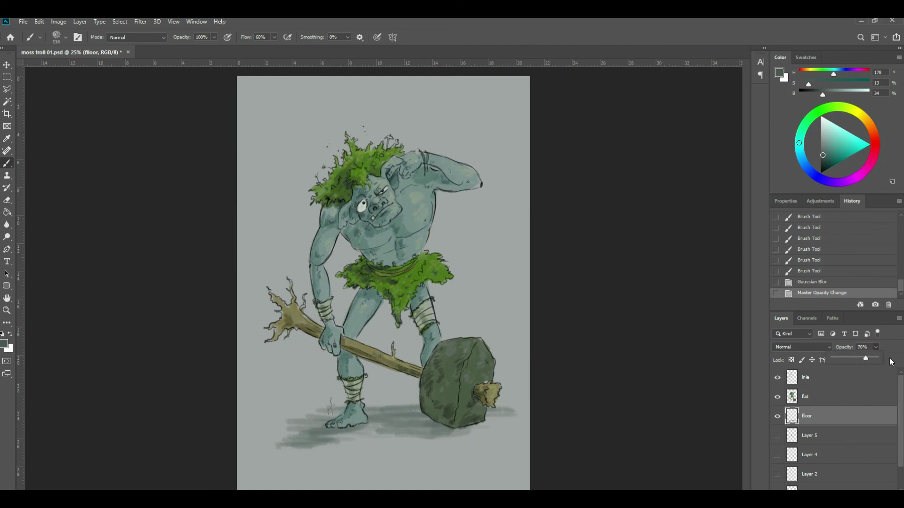
pyautogui.hotkey('ctrl', 's')
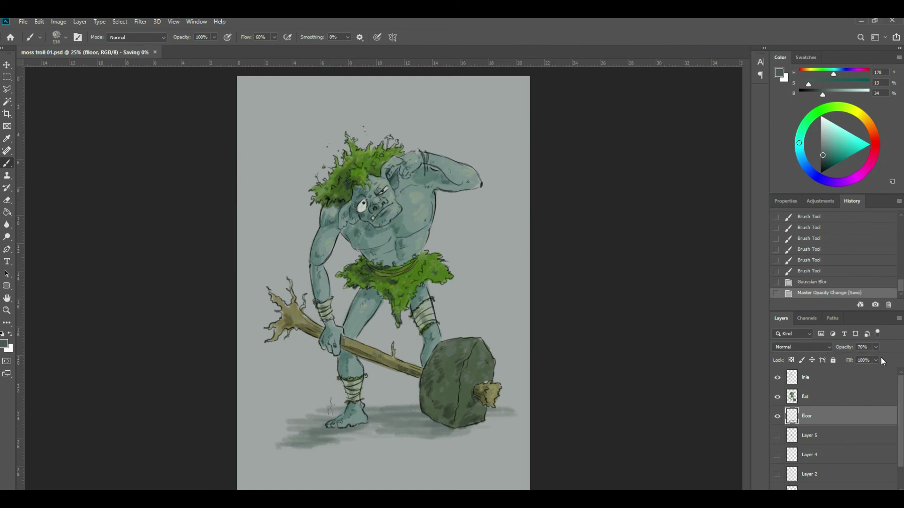
# Select the grey background Layer 0 and unlock it.
pyautogui.click(850, 438)
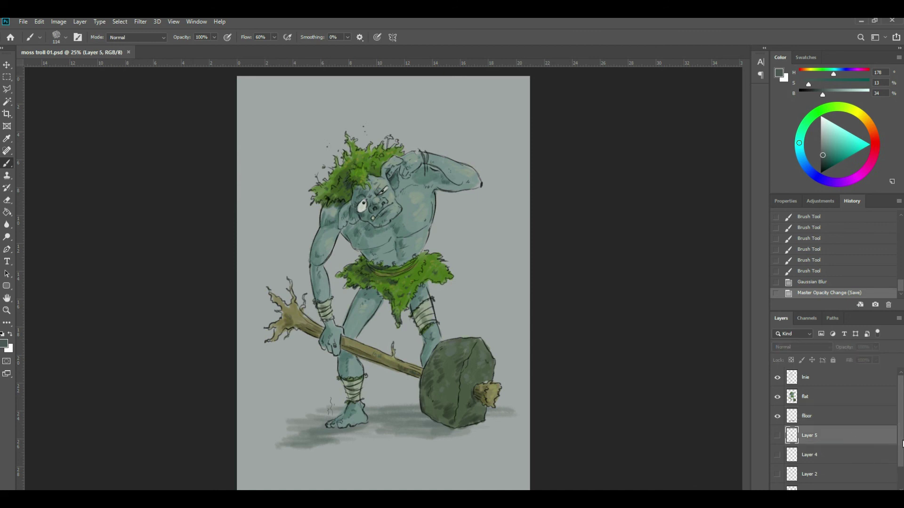
pyautogui.moveTo(903, 446); pyautogui.dragTo(902, 475)
pyautogui.click(832, 483)
pyautogui.click(518, 200)
pyautogui.click(434, 201)
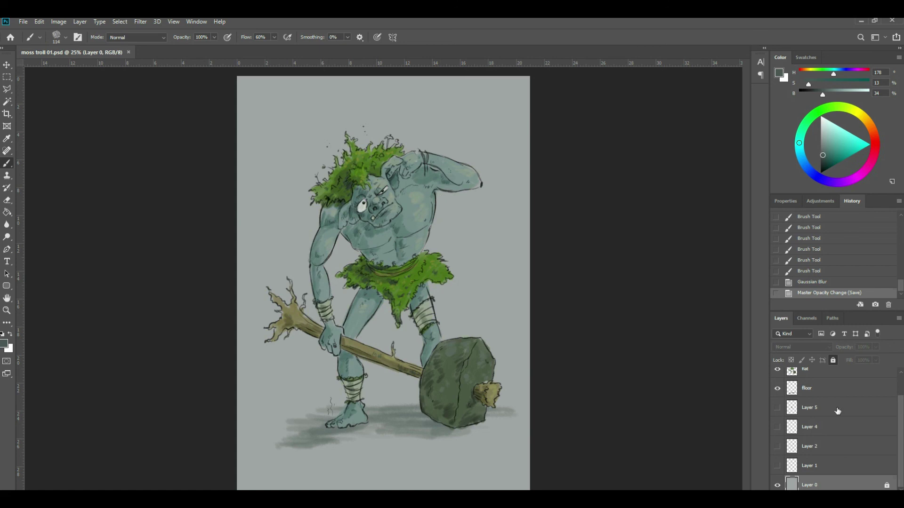
pyautogui.click(833, 360)
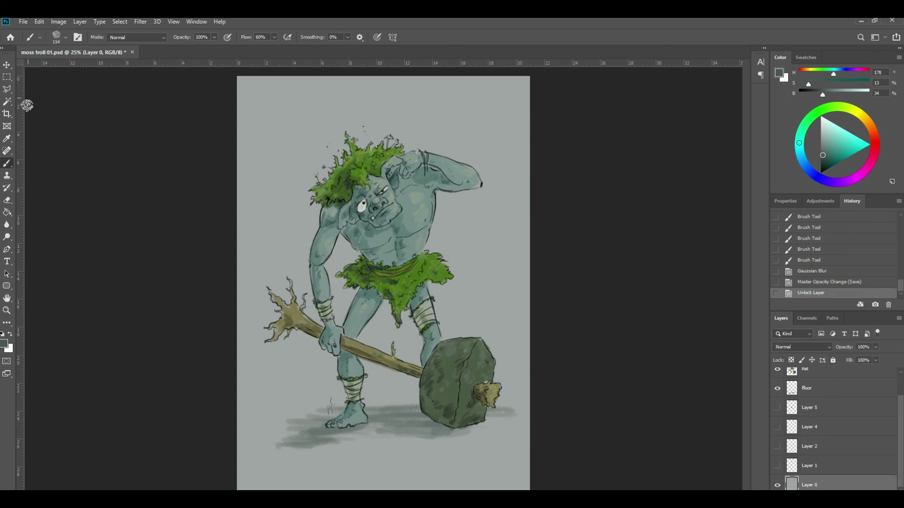
# Switch to the Gradient tool and set both end stops of its gradient to the grey sampled from the canvas background.
pyautogui.click(11, 213)
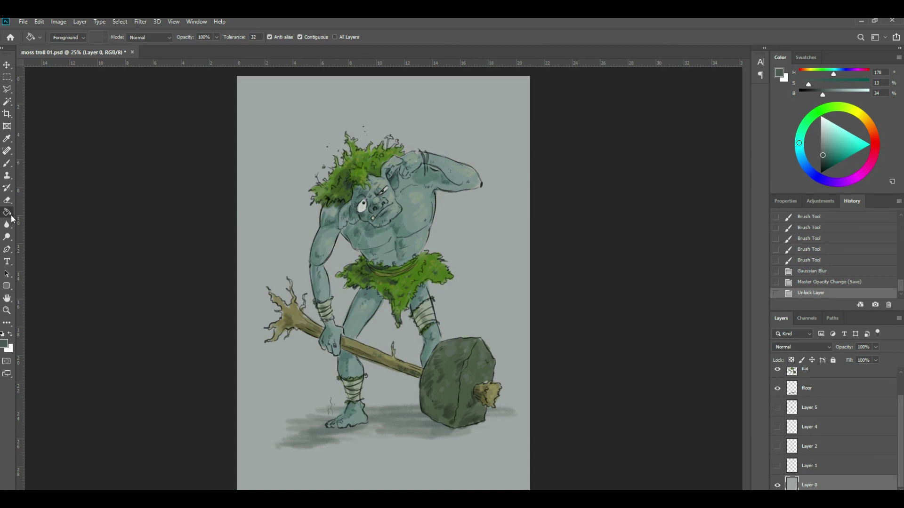
pyautogui.rightClick(9, 212)
pyautogui.click(31, 209)
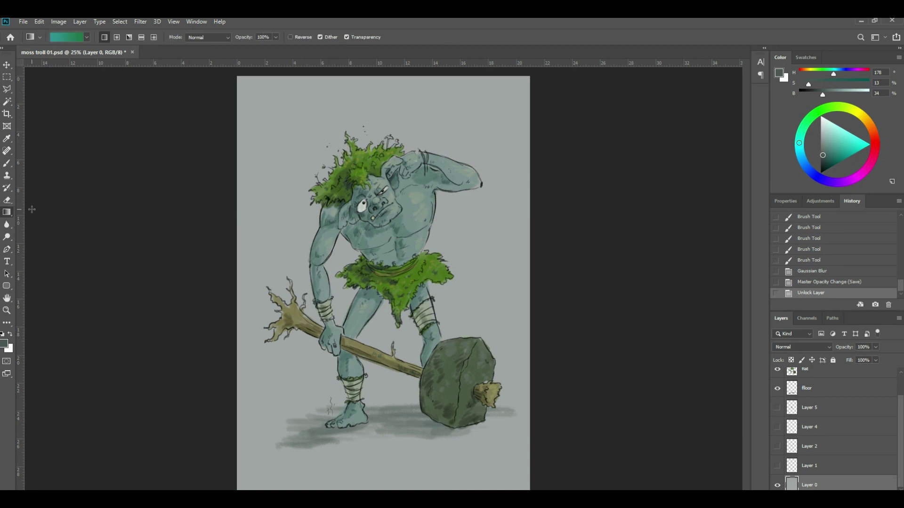
pyautogui.click(69, 36)
pyautogui.click(423, 245)
pyautogui.click(274, 213)
pyautogui.click(615, 245)
pyautogui.click(502, 437)
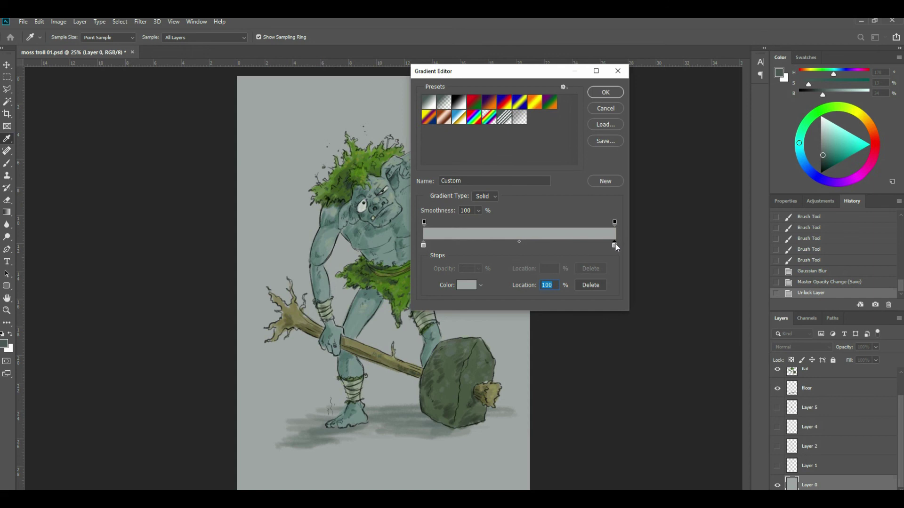
# Change the gradient's end stop to a darker grey-green, H 160, S 9, B 46 (#6c7673).
pyautogui.click(467, 285)
pyautogui.click(477, 365)
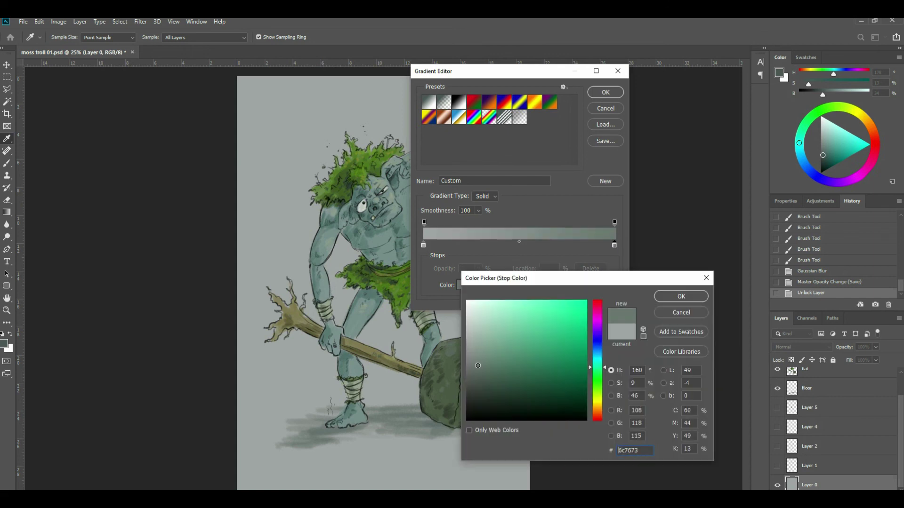
pyautogui.click(674, 296)
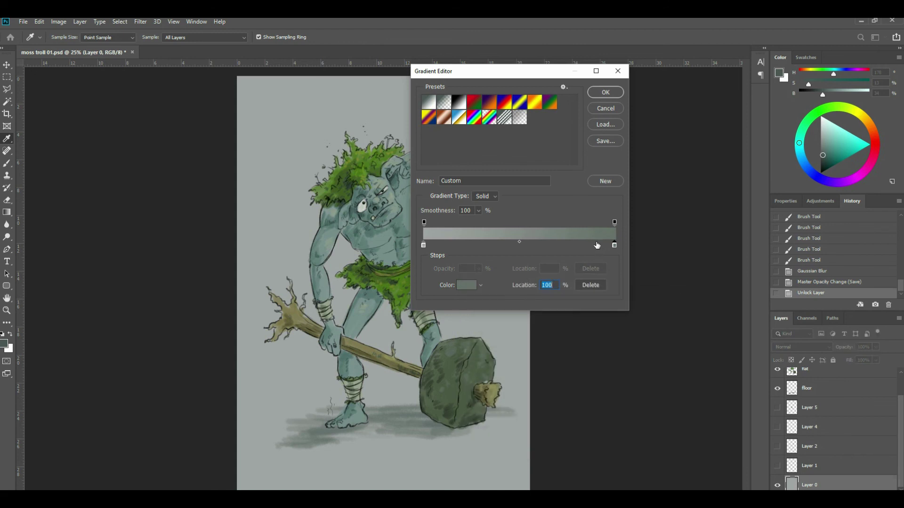
# Move the light grey stop to 30% and add a grey-green start stop of H 160, S 9, B 50 (#74807c).
pyautogui.moveTo(423, 245); pyautogui.dragTo(466, 246)
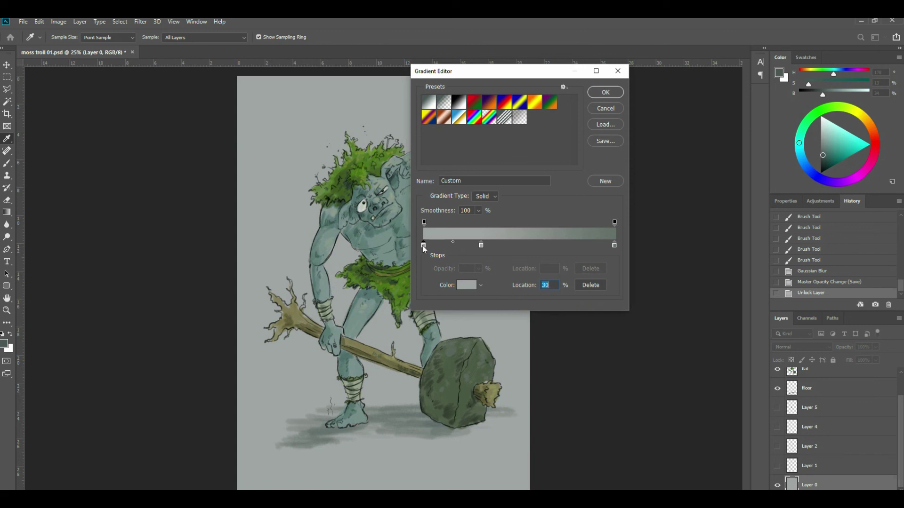
pyautogui.click(470, 284)
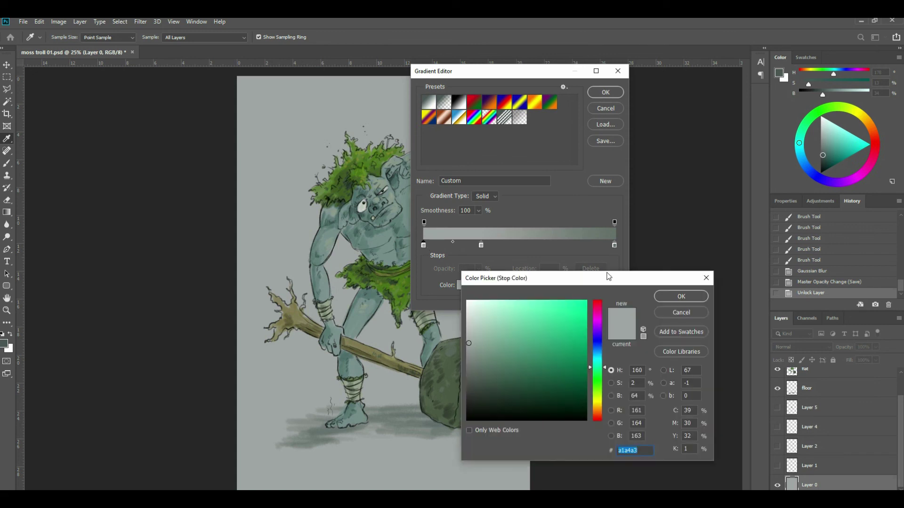
pyautogui.click(476, 361)
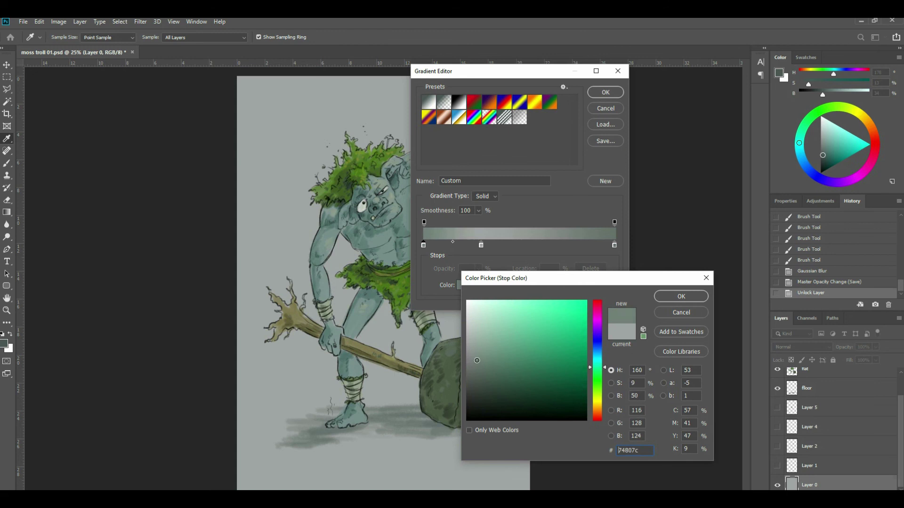
pyautogui.click(681, 297)
# Accept the edited gradient and apply it to Layer 0 from above the troll's head down to its feet.
pyautogui.click(608, 92)
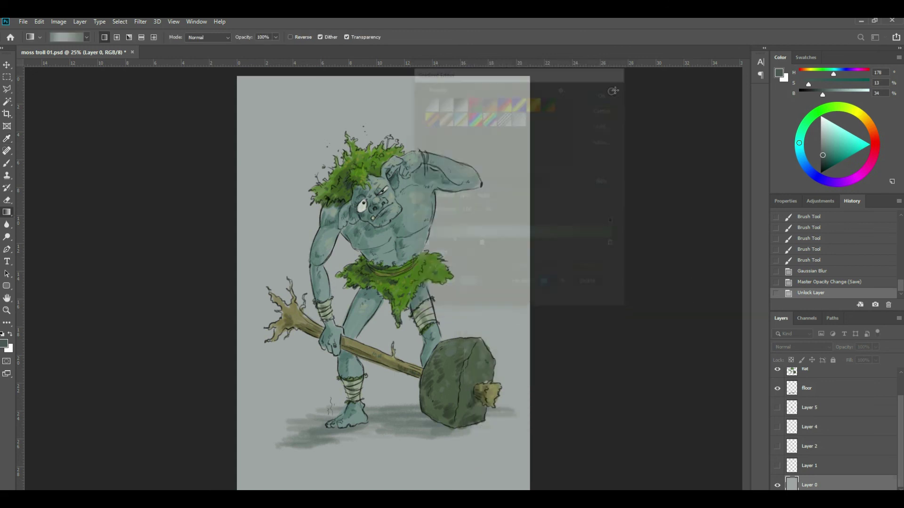
pyautogui.moveTo(368, 121); pyautogui.dragTo(400, 417)
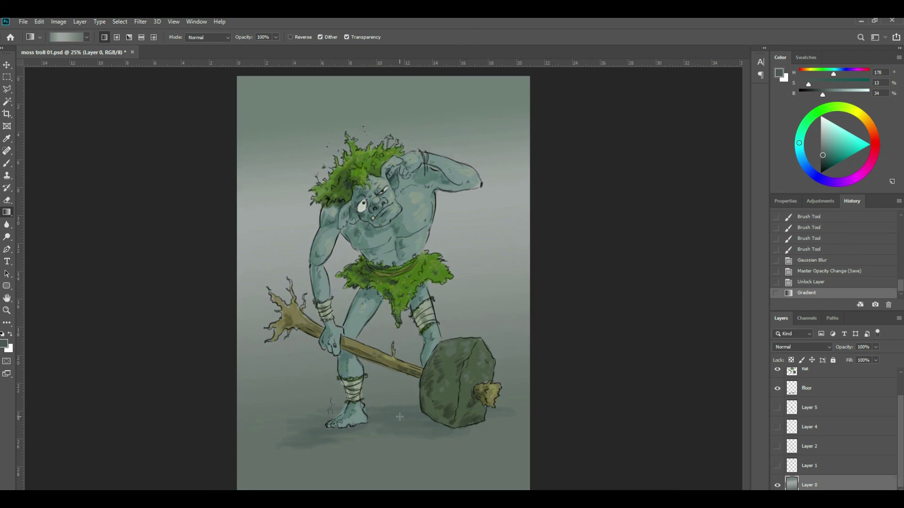